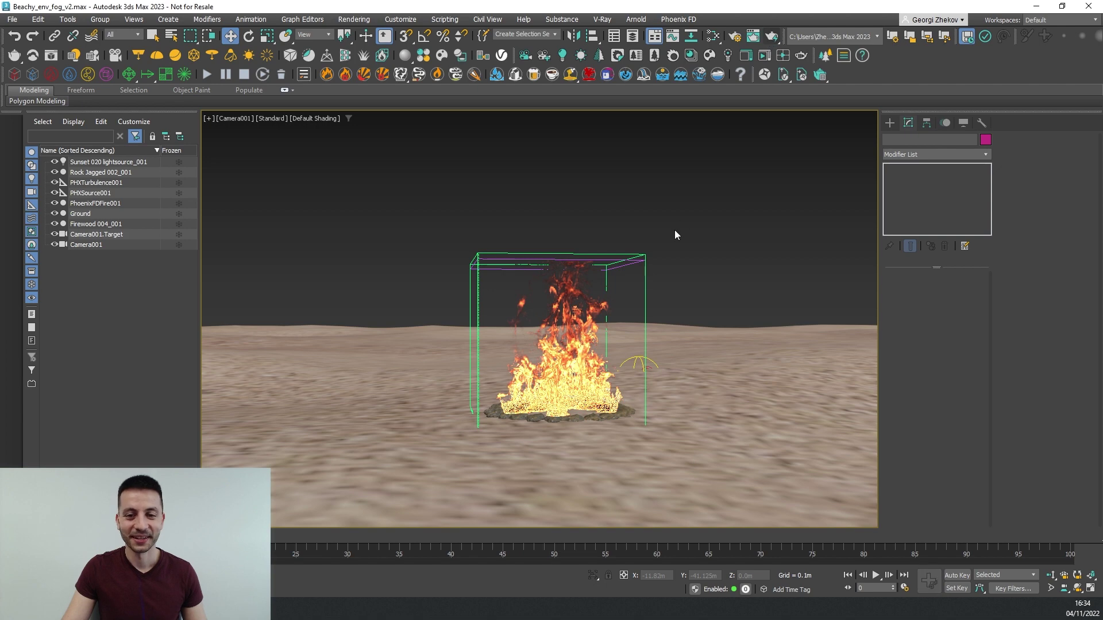
Render the camera view of the campfire, stop the render, and save the image to the render history
{"action": "key", "text": "shift+q"}
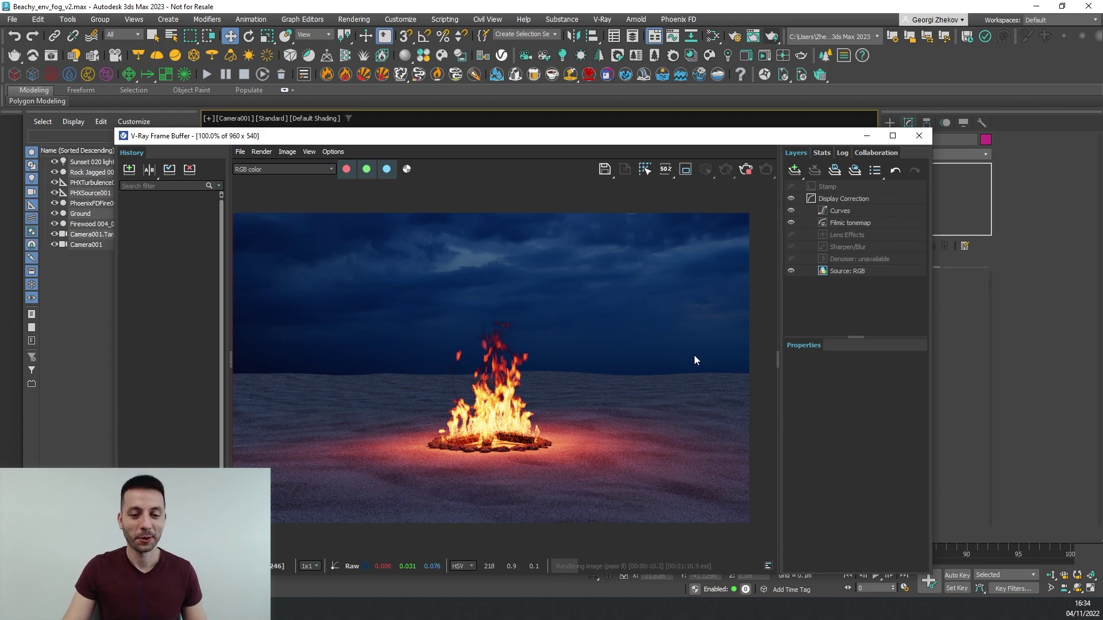
{"action": "scroll", "coordinate": [429, 386], "scroll_direction": "up", "scroll_amount": 2}
{"action": "scroll", "coordinate": [429, 383], "scroll_direction": "down", "scroll_amount": 2}
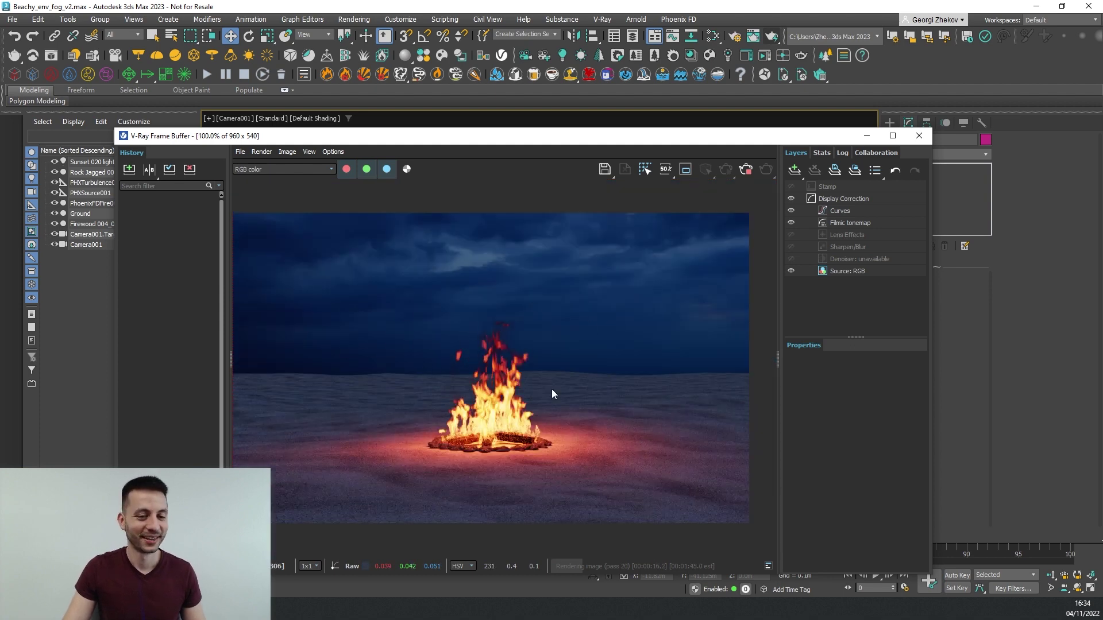
{"action": "left_click", "coordinate": [746, 171]}
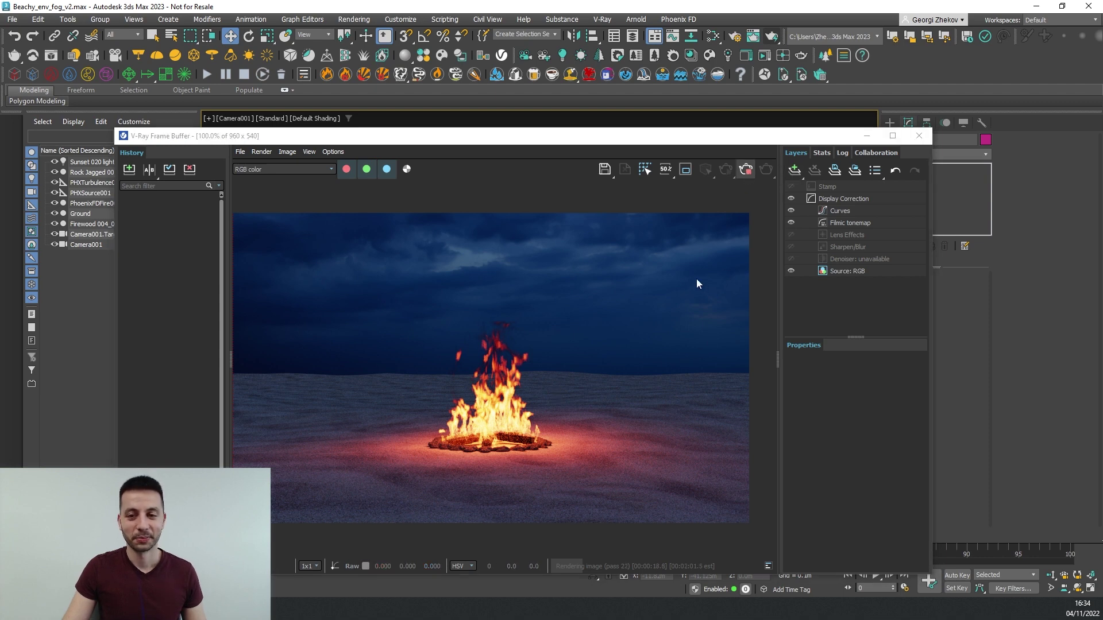
{"action": "left_click", "coordinate": [131, 170]}
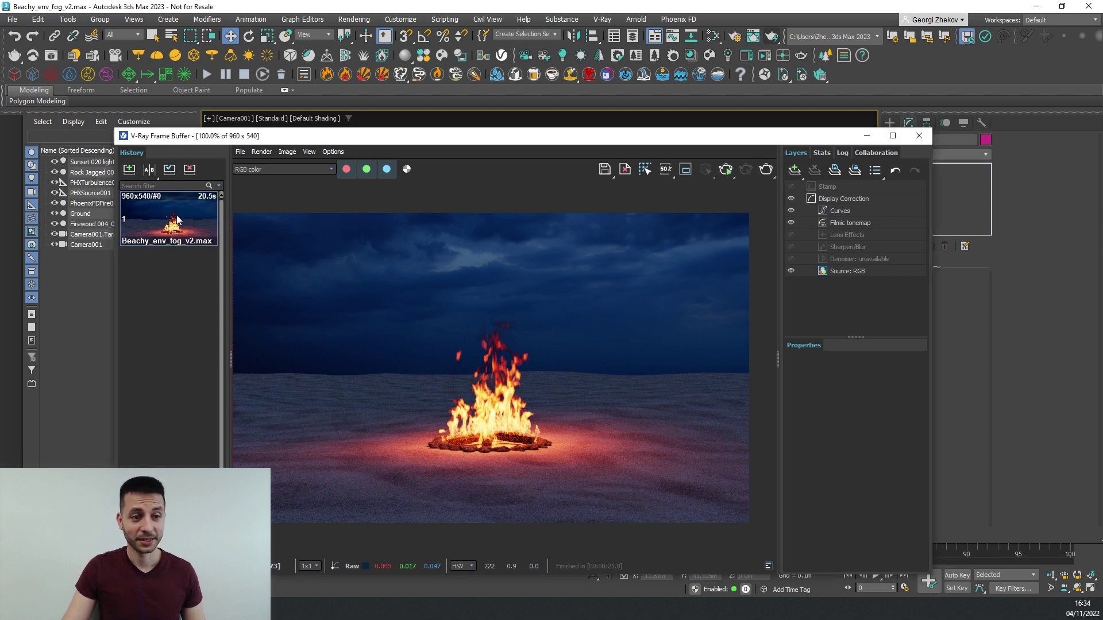
Add a VRayEnvironmentFog atmospheric effect to the scene's environment
{"action": "left_click_drag", "start_coordinate": [550, 141], "coordinate": [602, 117]}
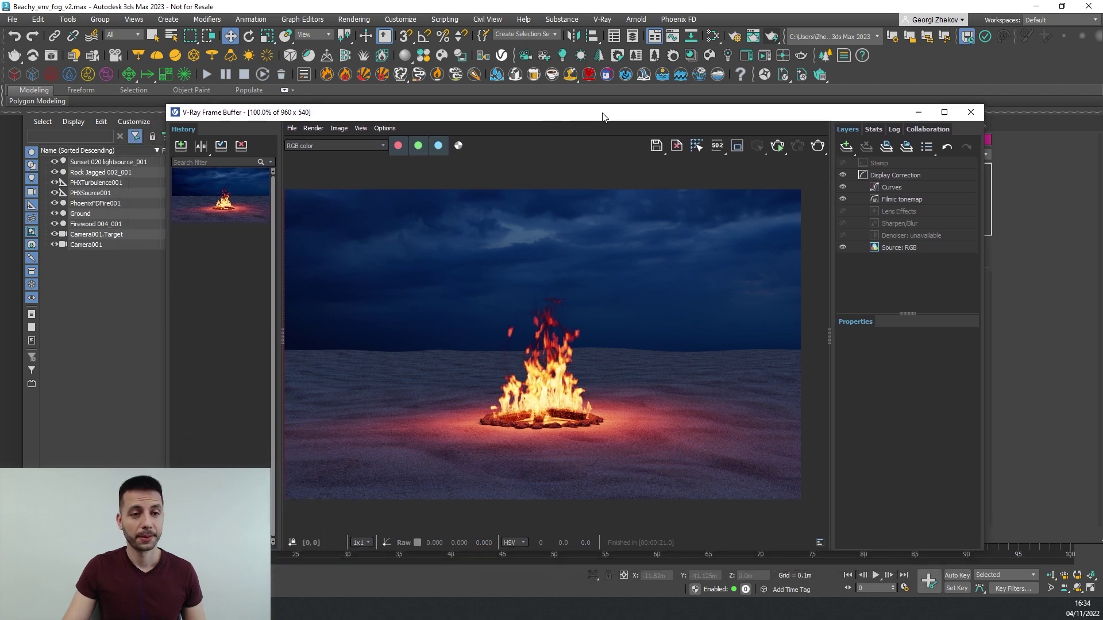
{"action": "left_click", "coordinate": [356, 21]}
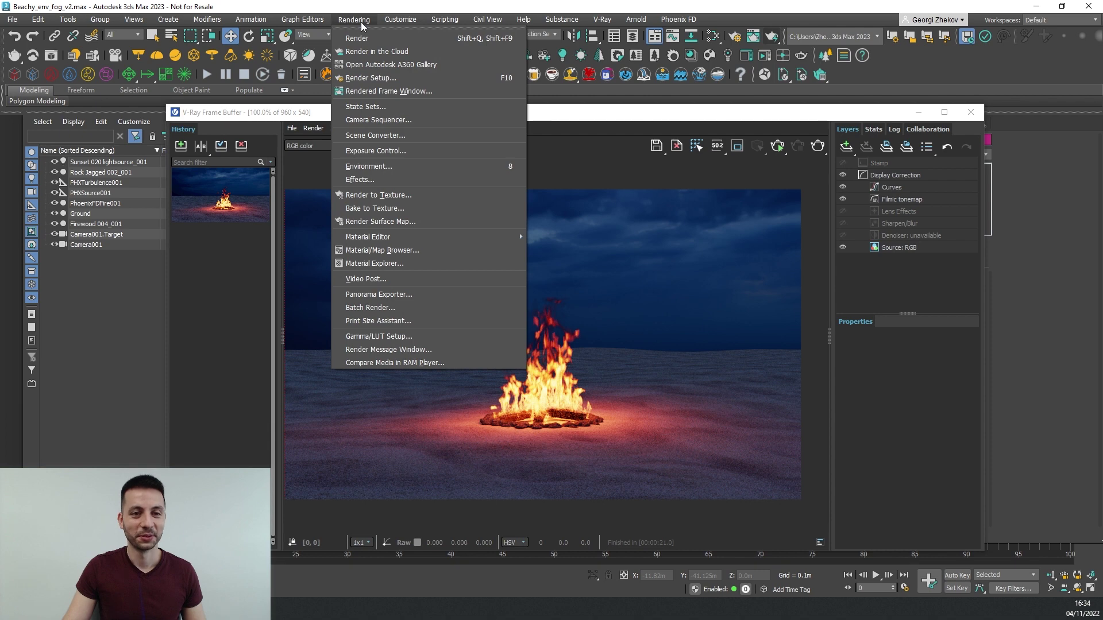
{"action": "left_click", "coordinate": [384, 168]}
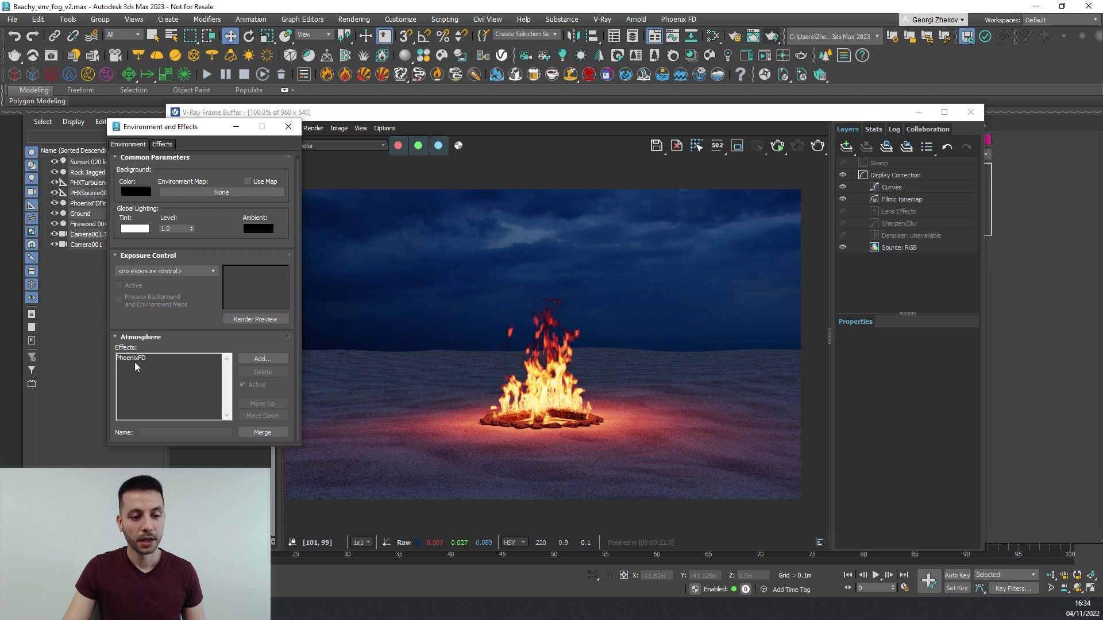
{"action": "left_click", "coordinate": [262, 359]}
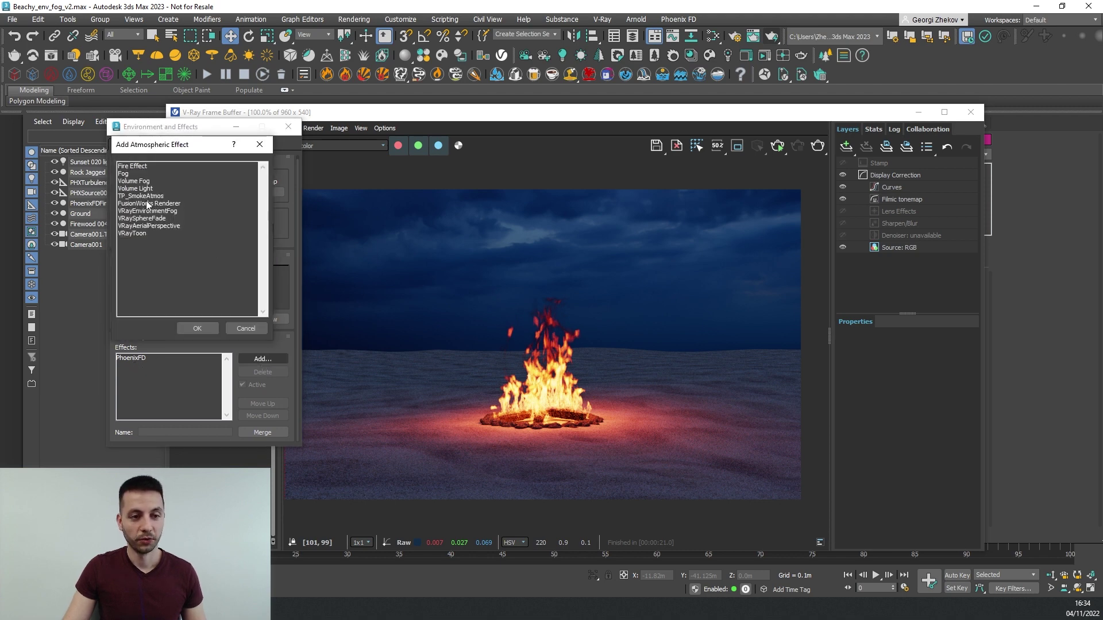
{"action": "left_click", "coordinate": [141, 211]}
{"action": "left_click", "coordinate": [215, 327]}
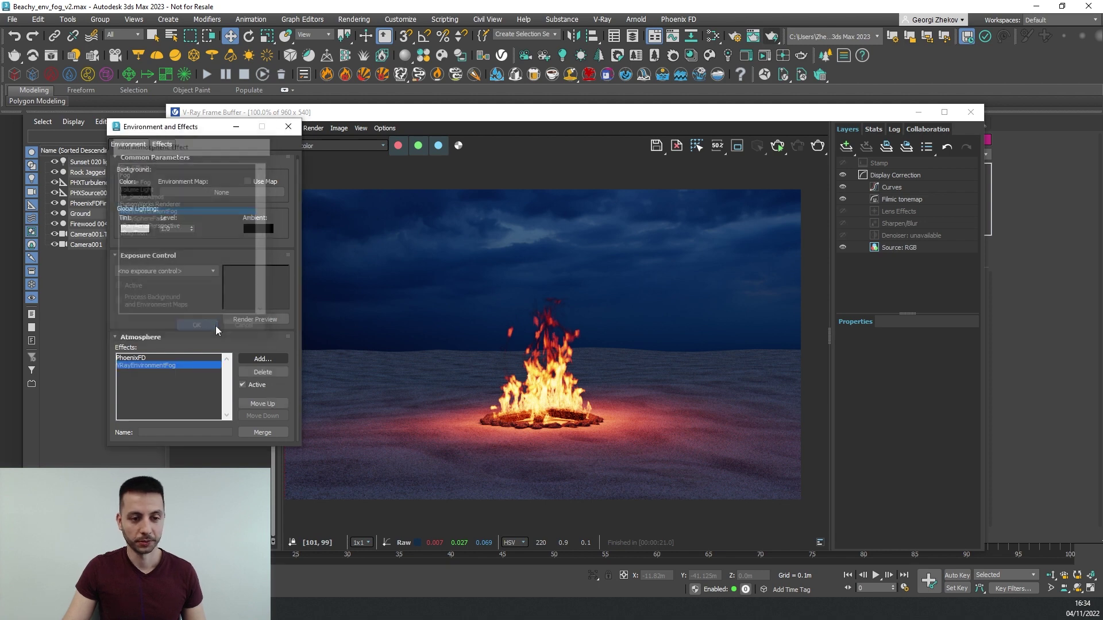
Bring up the fog's general parameters and start an interactive render of the scene
{"action": "scroll", "coordinate": [184, 281], "scroll_direction": "down", "scroll_amount": 1}
{"action": "scroll", "coordinate": [185, 279], "scroll_direction": "down", "scroll_amount": 5}
{"action": "left_click", "coordinate": [779, 147]}
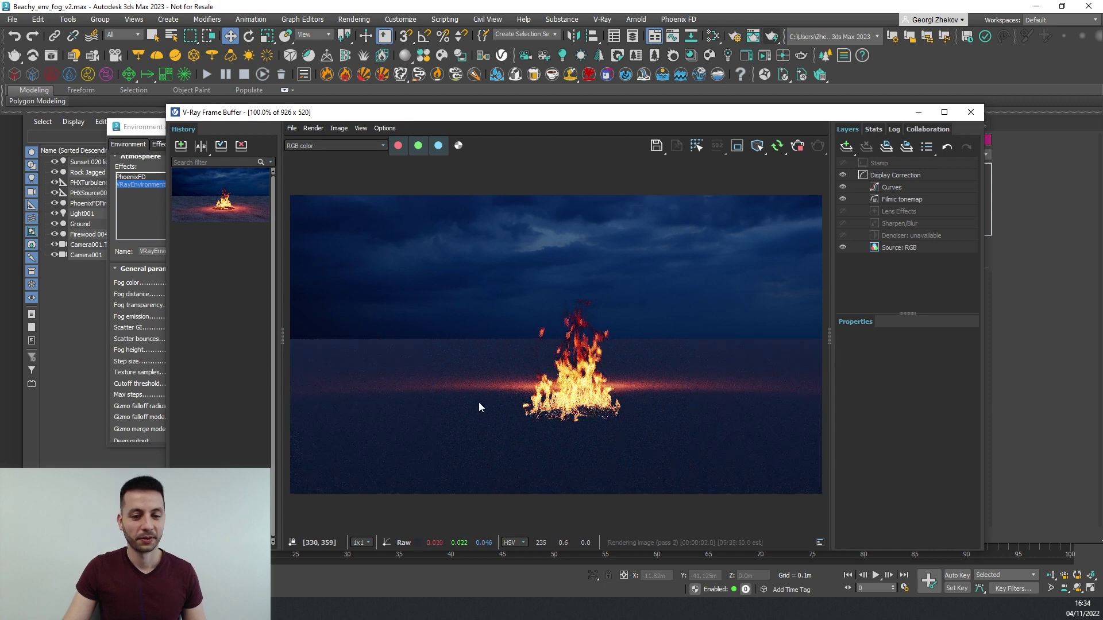
Set the environment fog's height to 10 m
{"action": "left_click", "coordinate": [139, 351]}
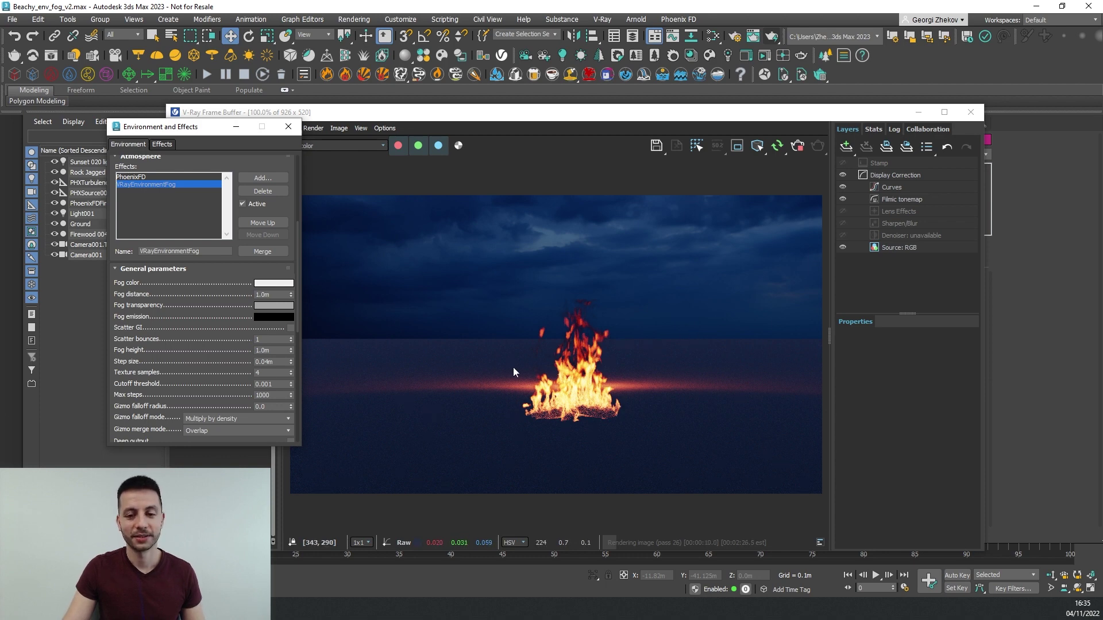
{"action": "scroll", "coordinate": [181, 373], "scroll_direction": "down", "scroll_amount": 1}
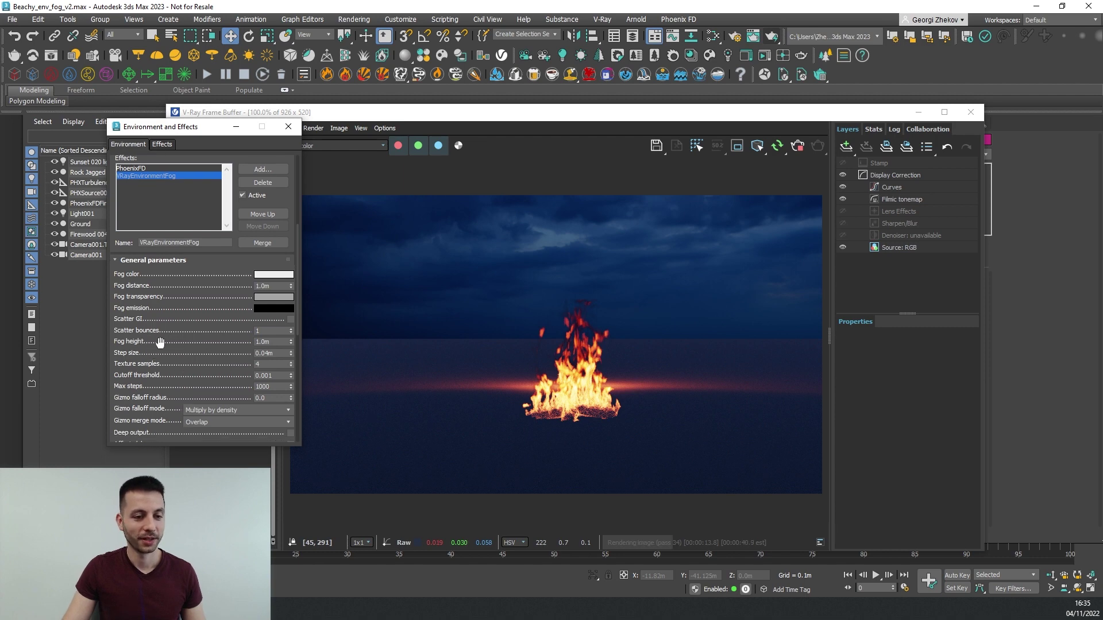
{"action": "left_click", "coordinate": [276, 343]}
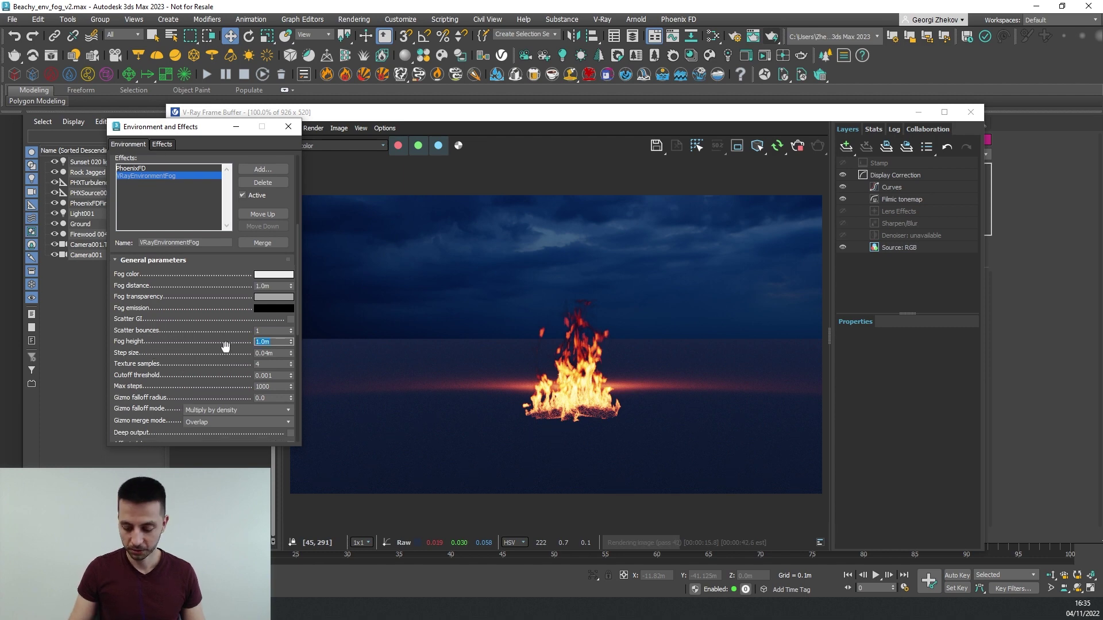
{"action": "type", "text": "10"}
{"action": "key", "text": "Return"}
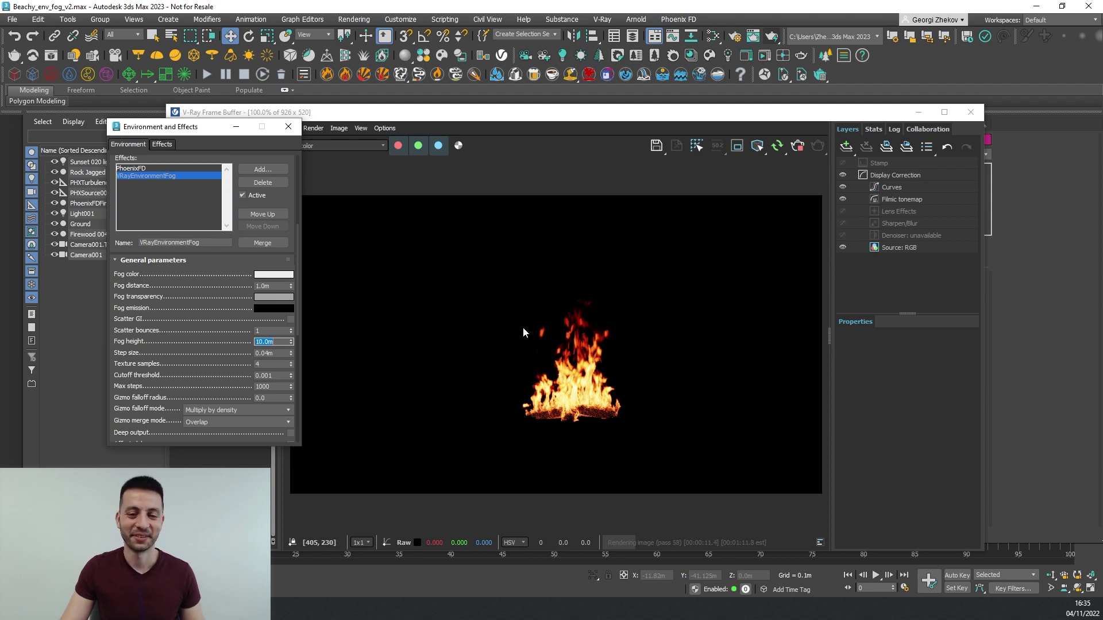
Increase the environment fog's distance in stages to 10 m, 15 m and finally 20 m
{"action": "left_click_drag", "start_coordinate": [187, 329], "coordinate": [185, 340]}
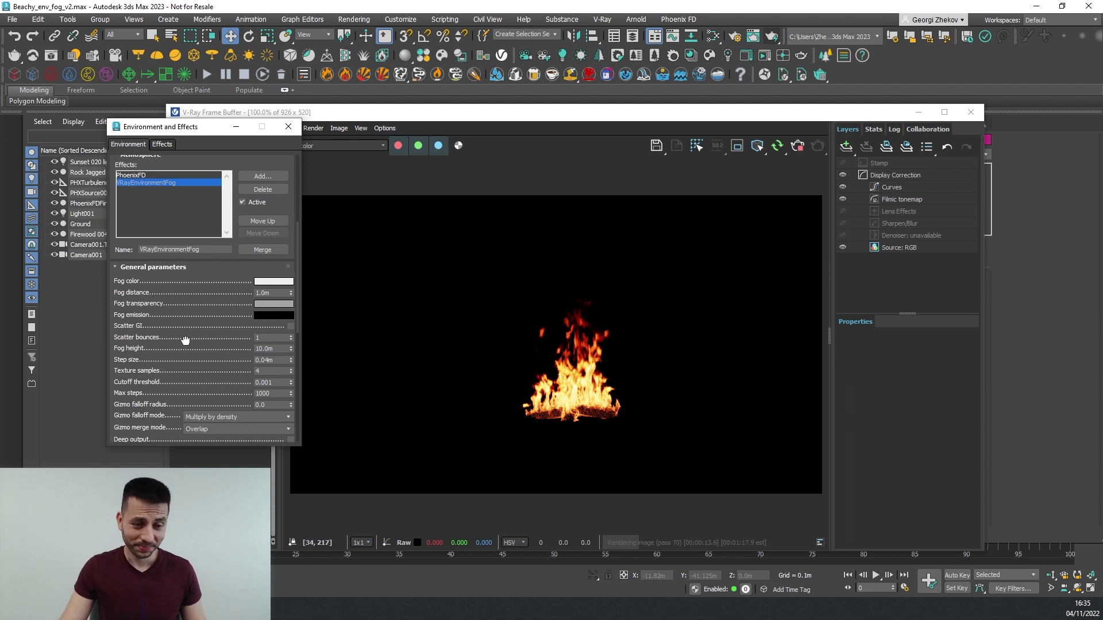
{"action": "left_click", "coordinate": [270, 293]}
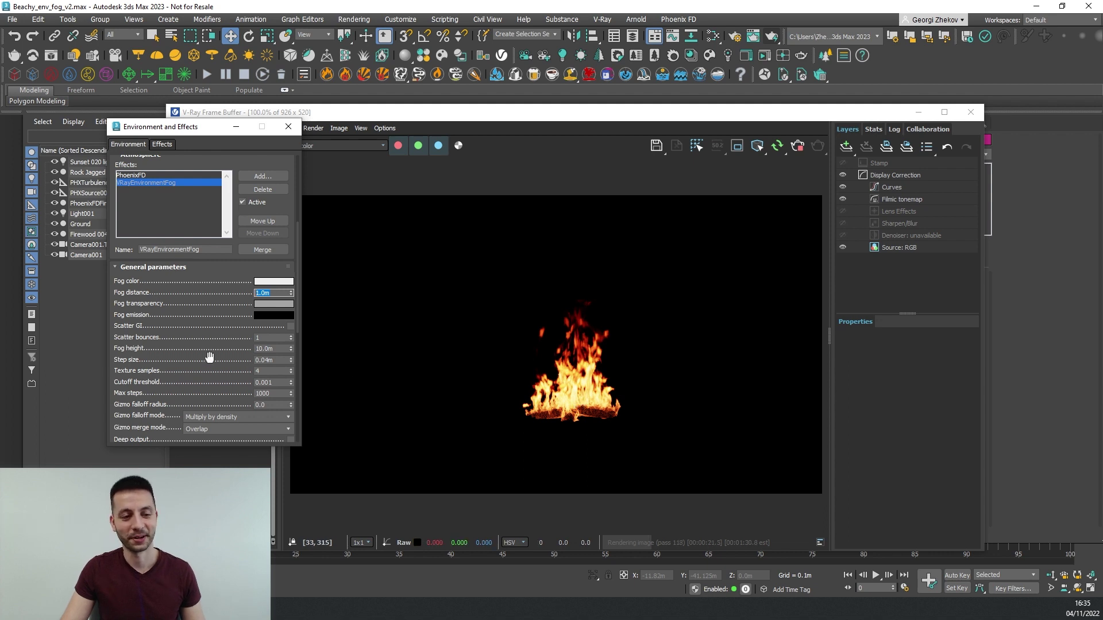
{"action": "scroll", "coordinate": [200, 355], "scroll_direction": "up", "scroll_amount": 2}
{"action": "double_click", "coordinate": [268, 306]}
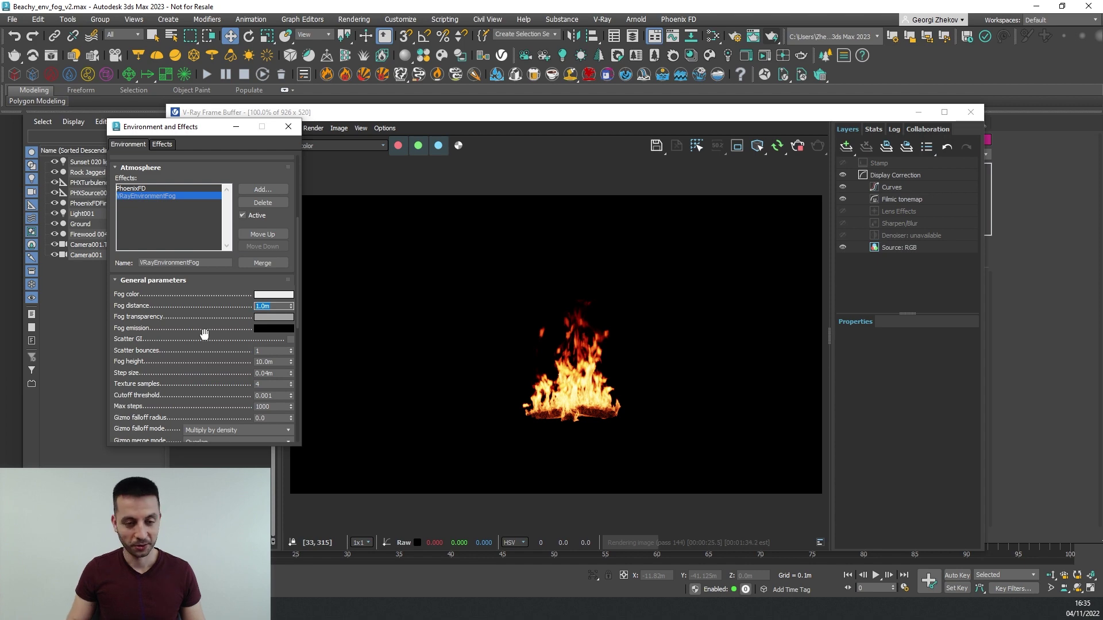
{"action": "type", "text": "1"}
{"action": "key", "text": "Return"}
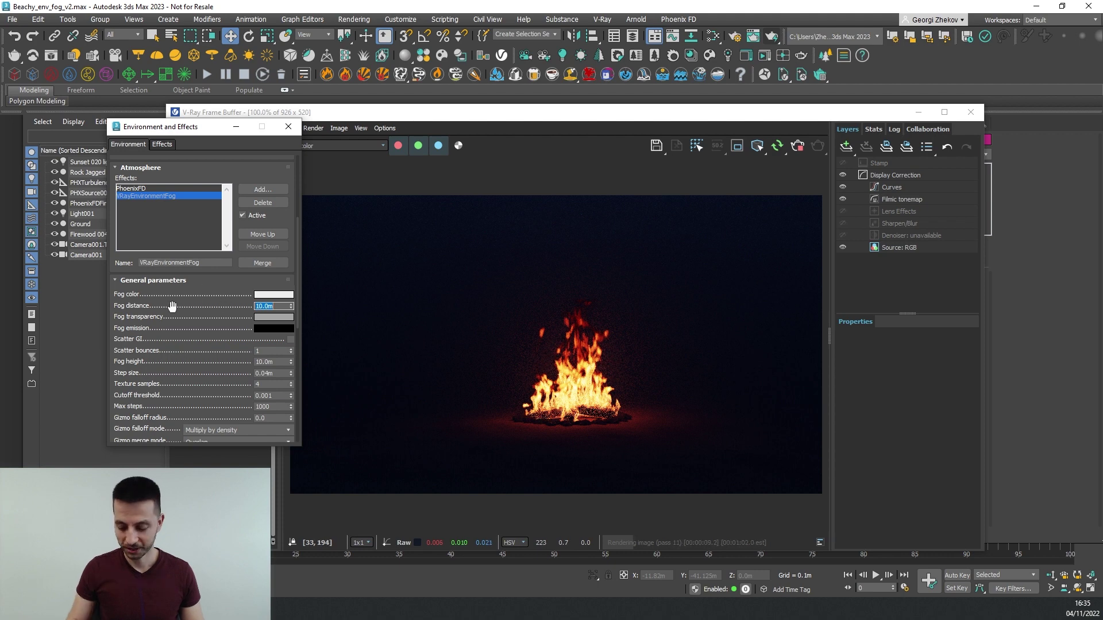
{"action": "type", "text": "15"}
{"action": "key", "text": "Return"}
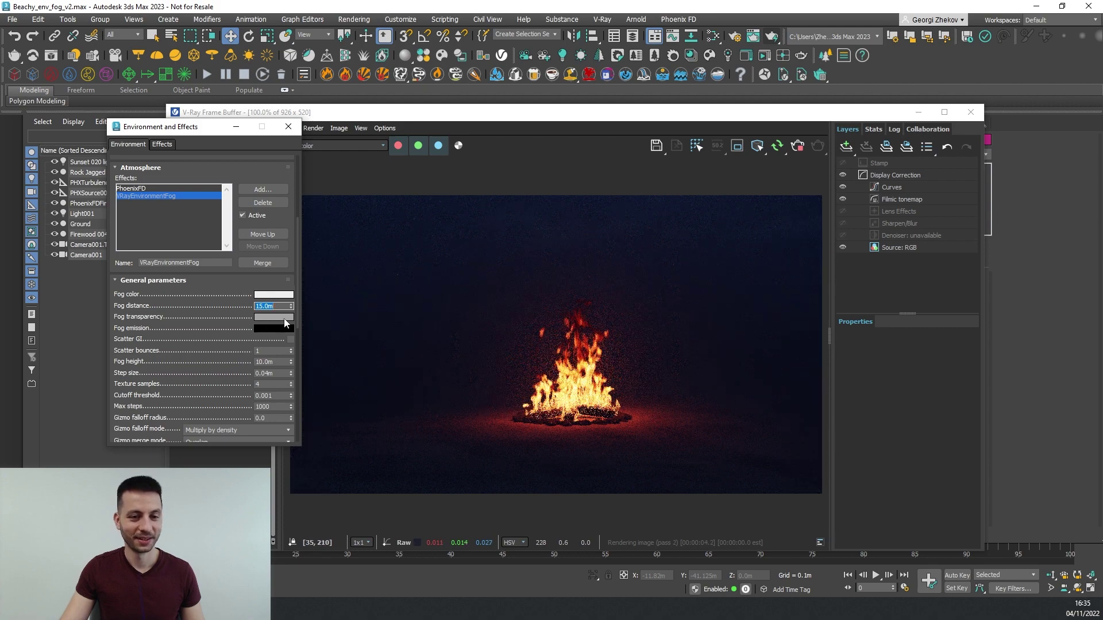
{"action": "type", "text": "20"}
{"action": "key", "text": "Return"}
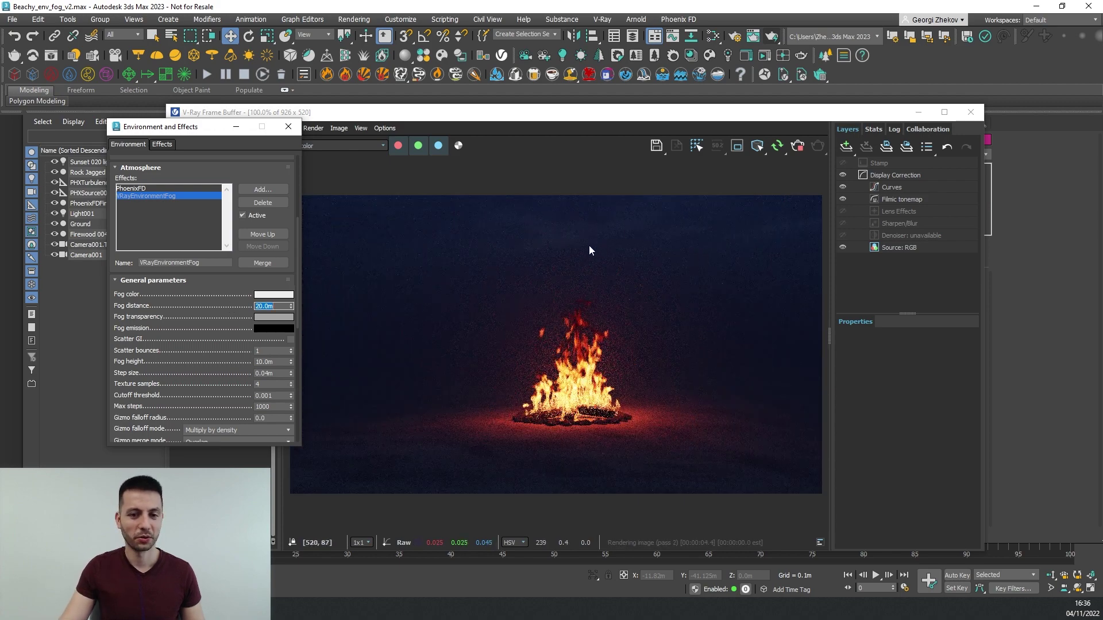
Lower the environment fog's height to 5 m
{"action": "double_click", "coordinate": [282, 361]}
{"action": "type", "text": "5"}
{"action": "key", "text": "Return"}
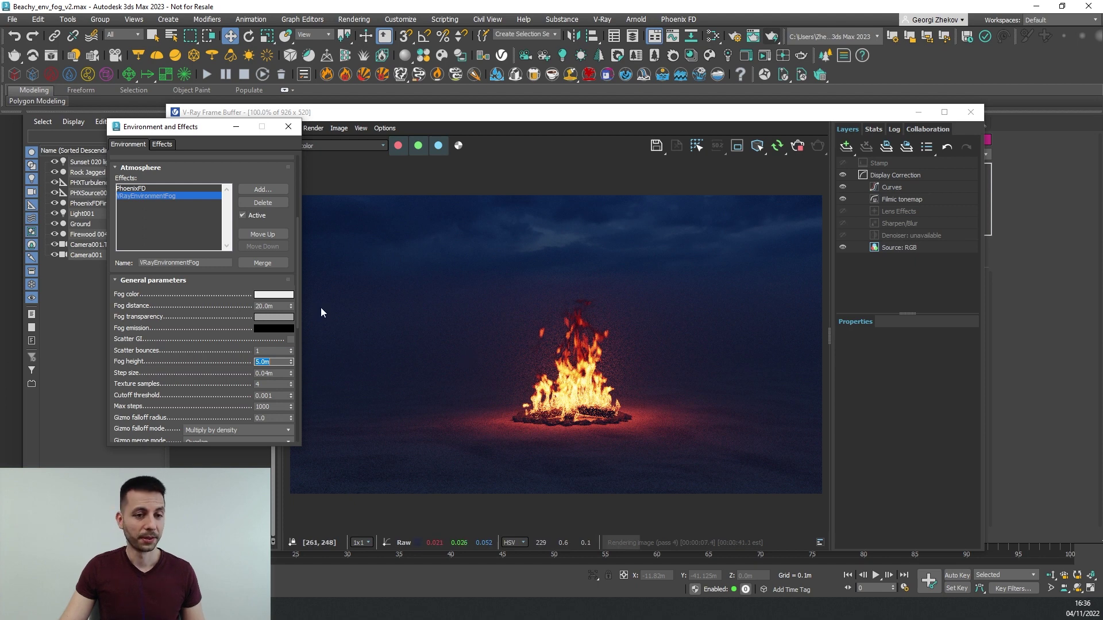
Compare the saved fog-free render with the current foggy render in an A/B split around the fire, and end the comparison
{"action": "left_click_drag", "start_coordinate": [214, 132], "coordinate": [156, 290]}
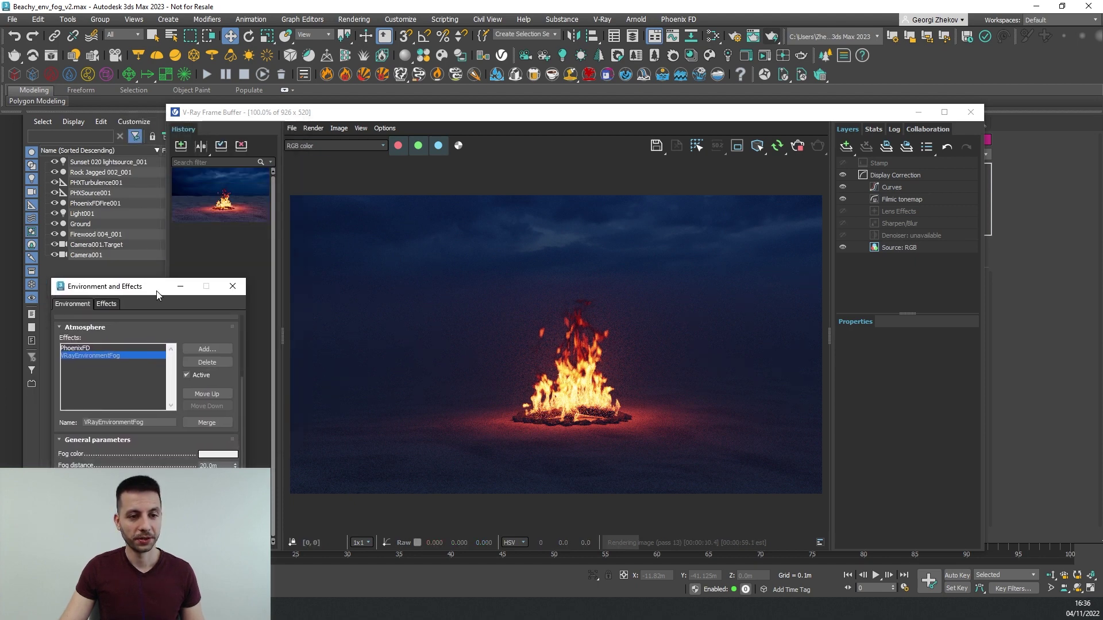
{"action": "left_click", "coordinate": [201, 147]}
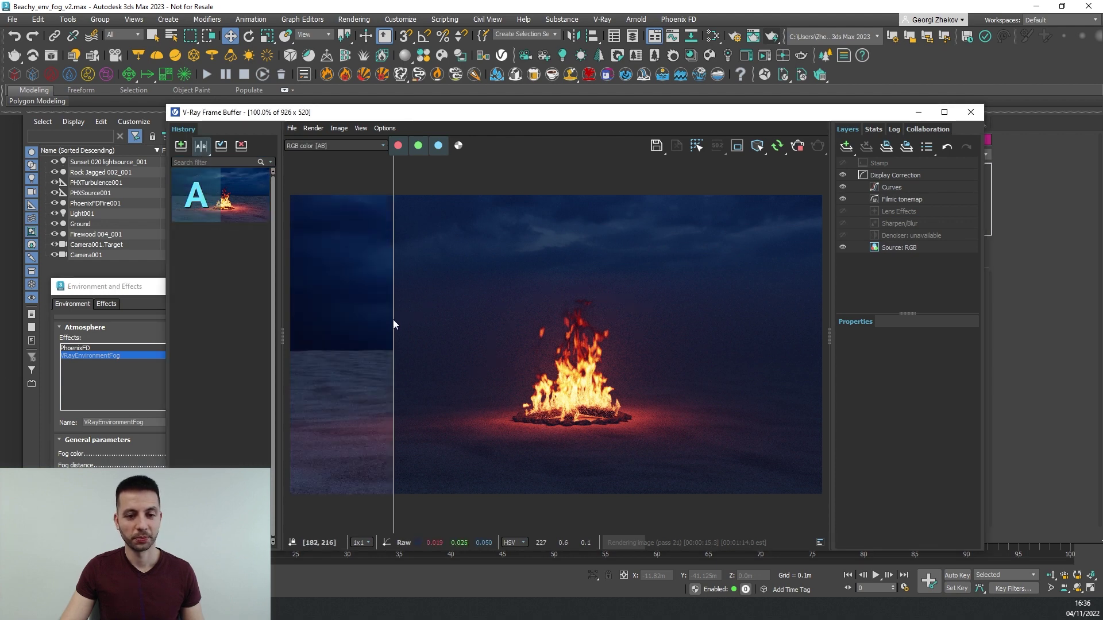
{"action": "left_click_drag", "start_coordinate": [393, 325], "coordinate": [553, 319]}
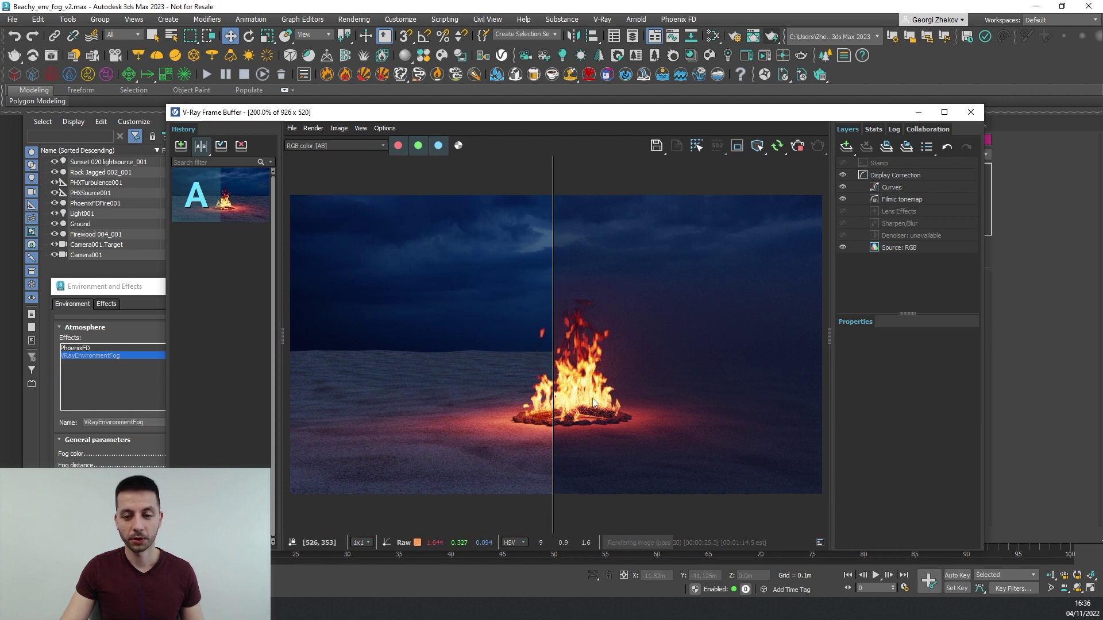
{"action": "scroll", "coordinate": [592, 398], "scroll_direction": "up", "scroll_amount": 1}
{"action": "mouse_move", "coordinate": [560, 372]}
{"action": "left_mouse_down"}
{"action": "mouse_move", "coordinate": [597, 376]}
{"action": "mouse_move", "coordinate": [550, 379]}
{"action": "left_mouse_up"}
{"action": "scroll", "coordinate": [658, 315], "scroll_direction": "down", "scroll_amount": 1}
{"action": "scroll", "coordinate": [600, 378], "scroll_direction": "up", "scroll_amount": 1}
{"action": "scroll", "coordinate": [551, 377], "scroll_direction": "down", "scroll_amount": 1}
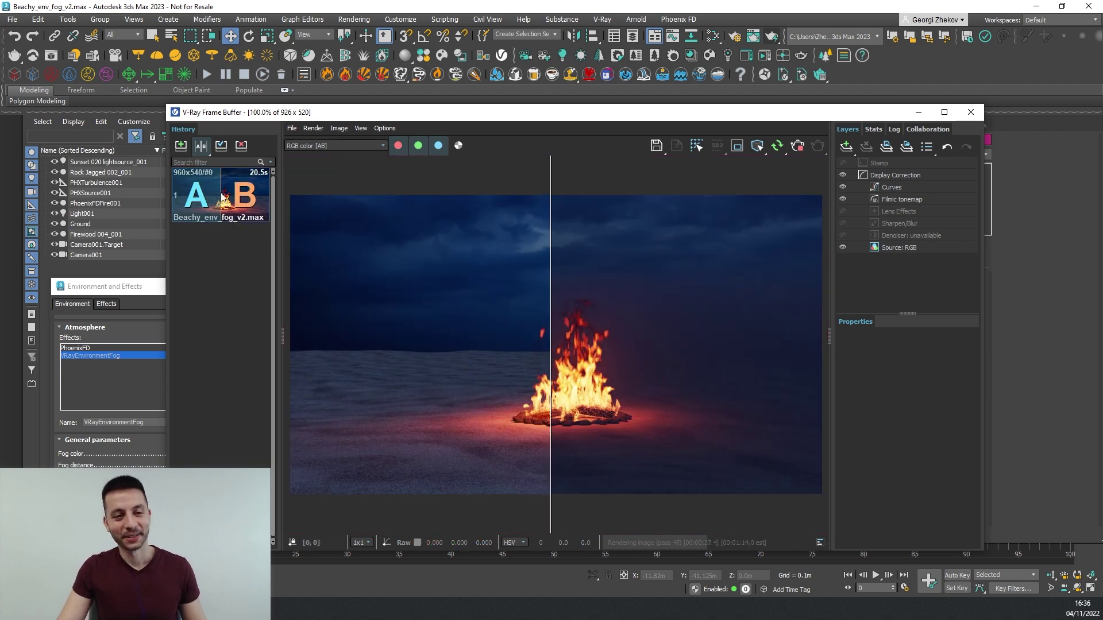
{"action": "left_click", "coordinate": [202, 147]}
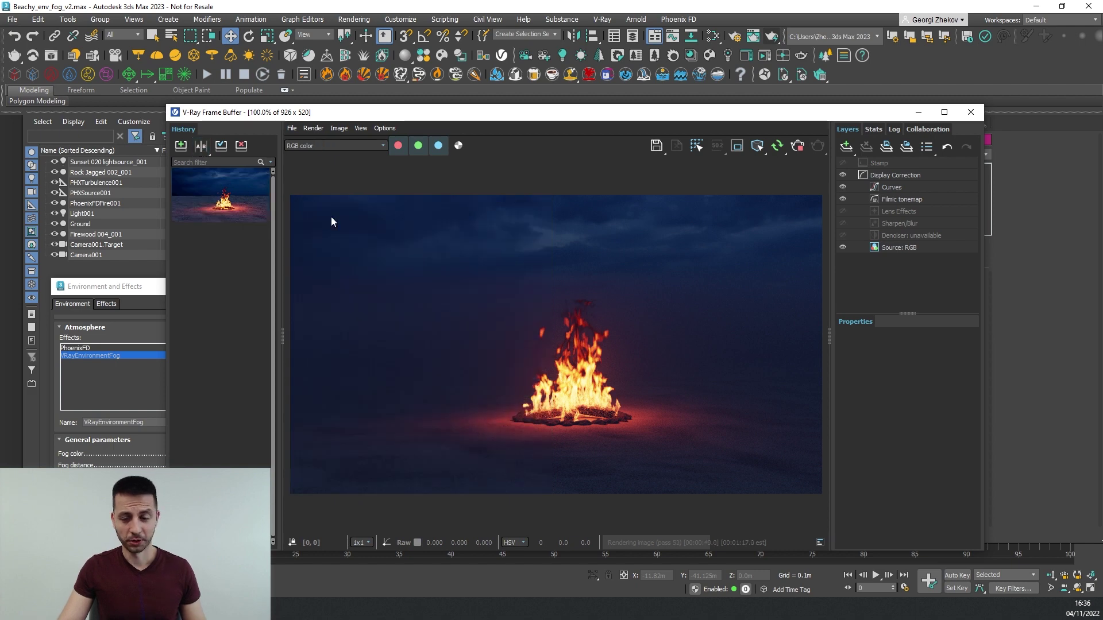
Stop the interactive render and close the environment settings
{"action": "left_click", "coordinate": [796, 147]}
{"action": "left_click_drag", "start_coordinate": [142, 292], "coordinate": [130, 219]}
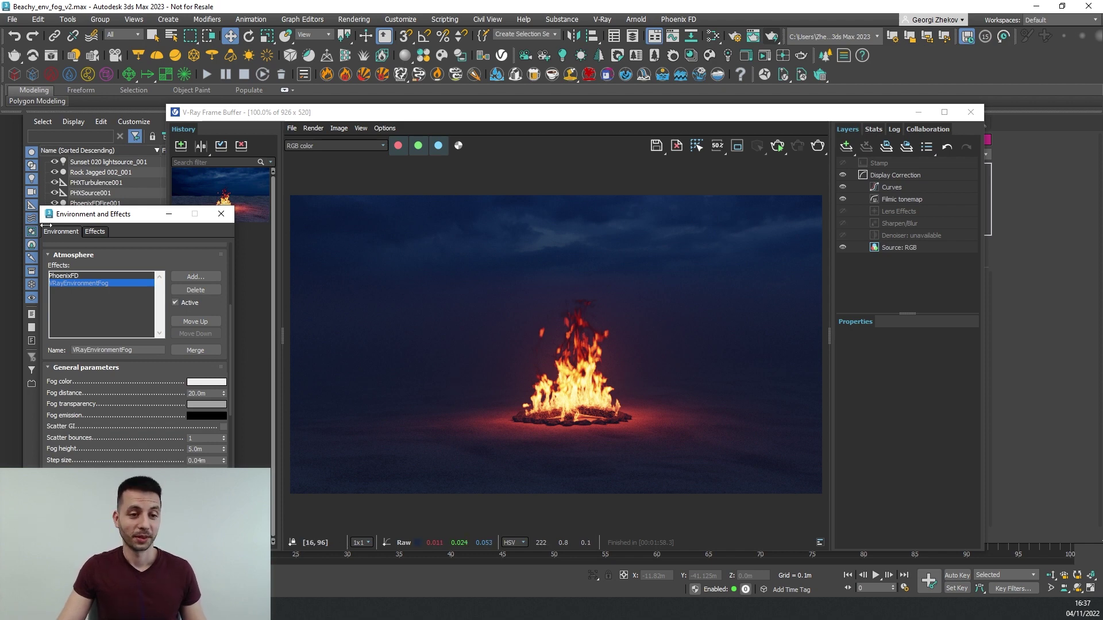
{"action": "left_click", "coordinate": [221, 215]}
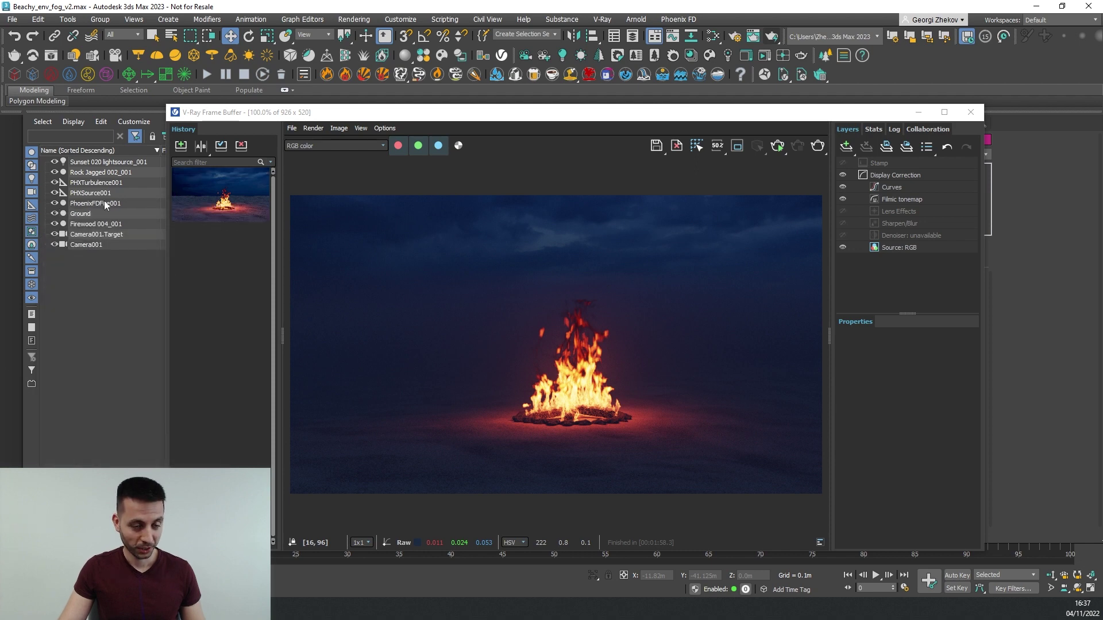
Set the rendering mode of the PhoenixFDFire001 simulator to Volumetric Geometry (V-Ray)
{"action": "left_click", "coordinate": [104, 202]}
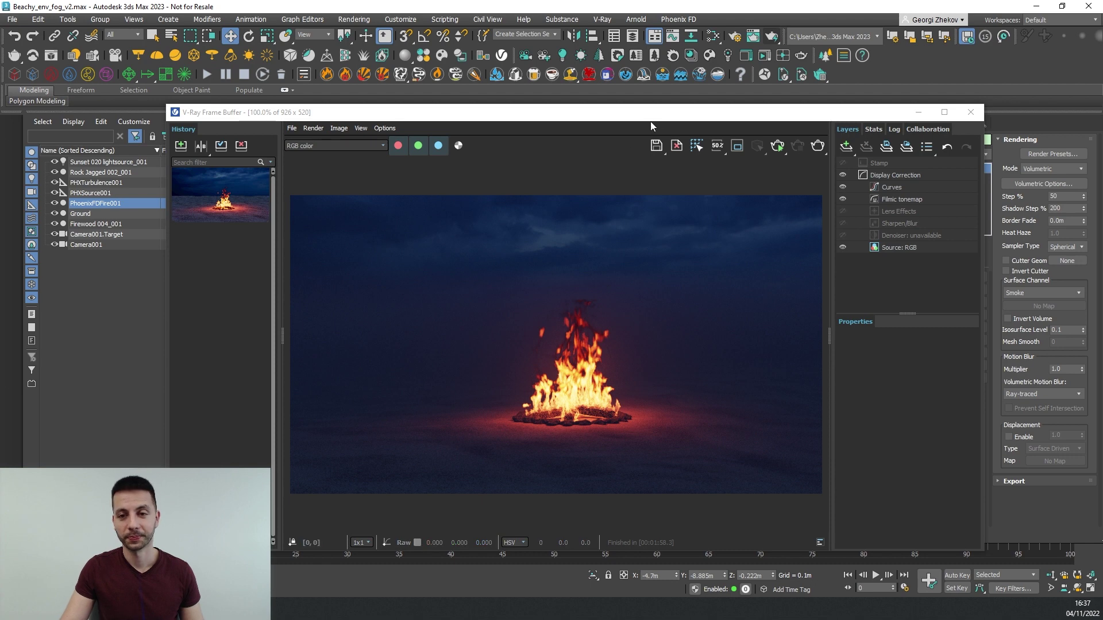
{"action": "left_click_drag", "start_coordinate": [653, 124], "coordinate": [585, 143]}
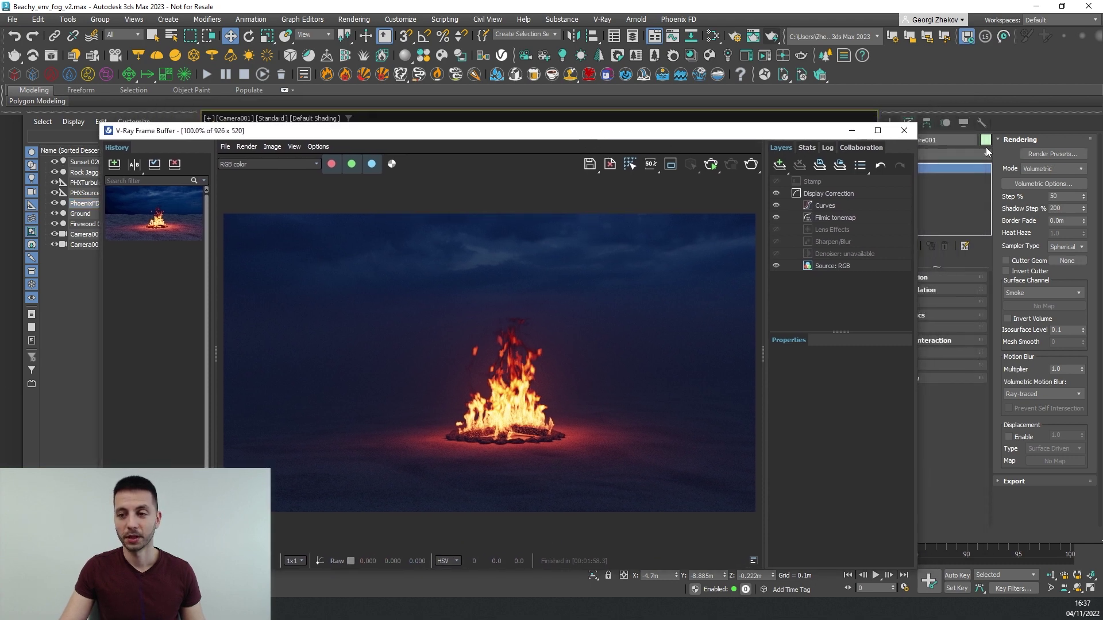
{"action": "left_click", "coordinate": [1042, 168]}
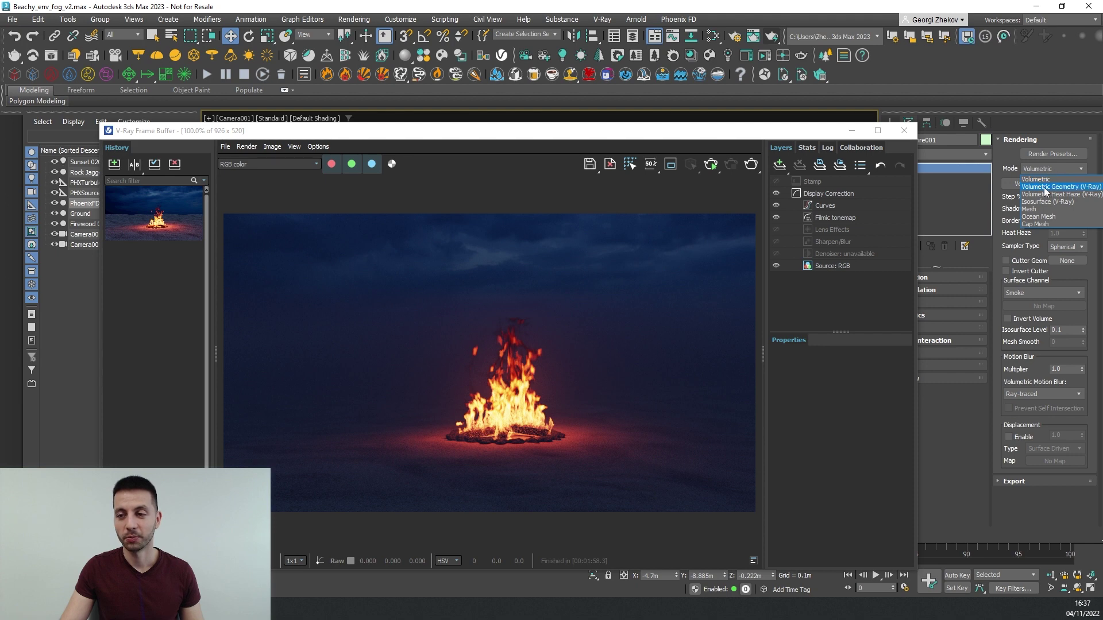
{"action": "left_click", "coordinate": [1043, 187]}
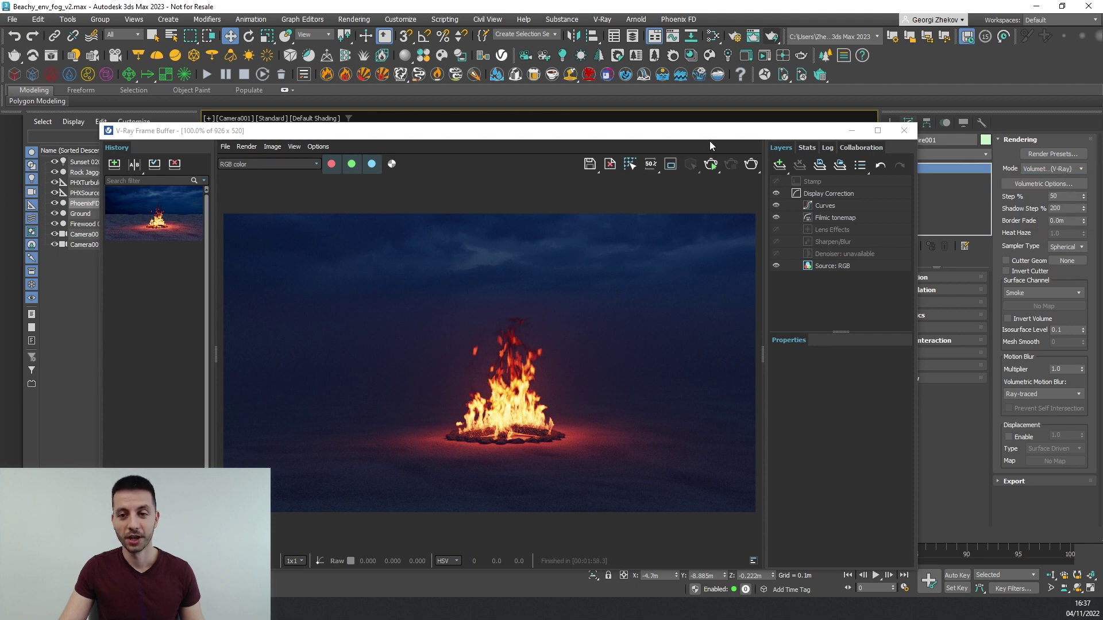
Save the current foggy campfire render to the render history
{"action": "mouse_move", "coordinate": [708, 139]}
{"action": "left_mouse_down"}
{"action": "mouse_move", "coordinate": [708, 222]}
{"action": "mouse_move", "coordinate": [694, 181]}
{"action": "mouse_move", "coordinate": [699, 150]}
{"action": "left_mouse_up"}
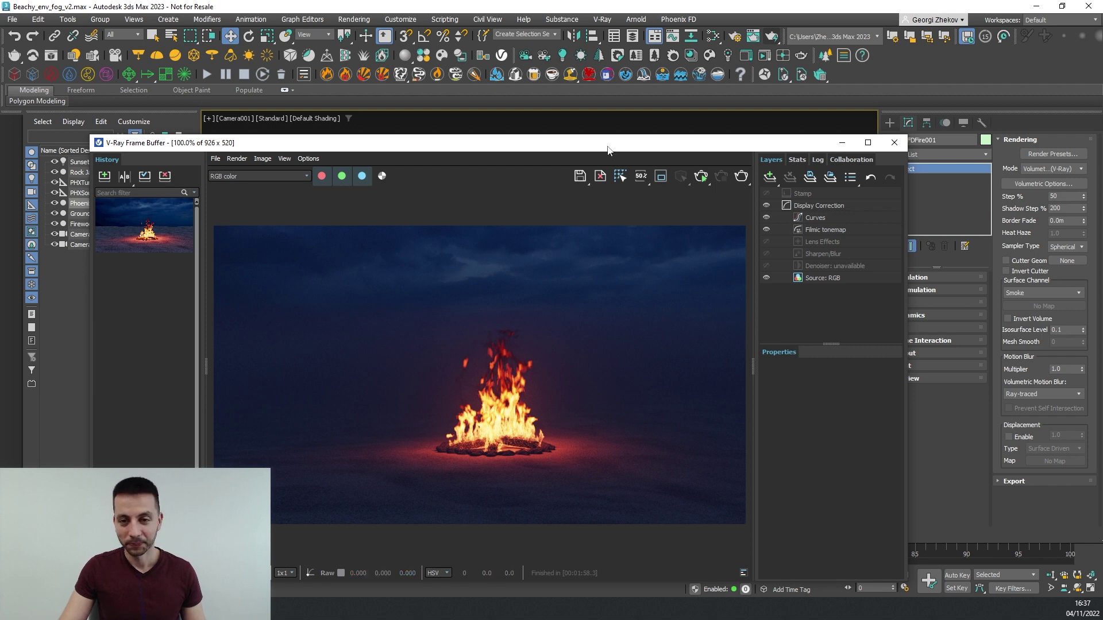
{"action": "left_click_drag", "start_coordinate": [607, 149], "coordinate": [627, 125]}
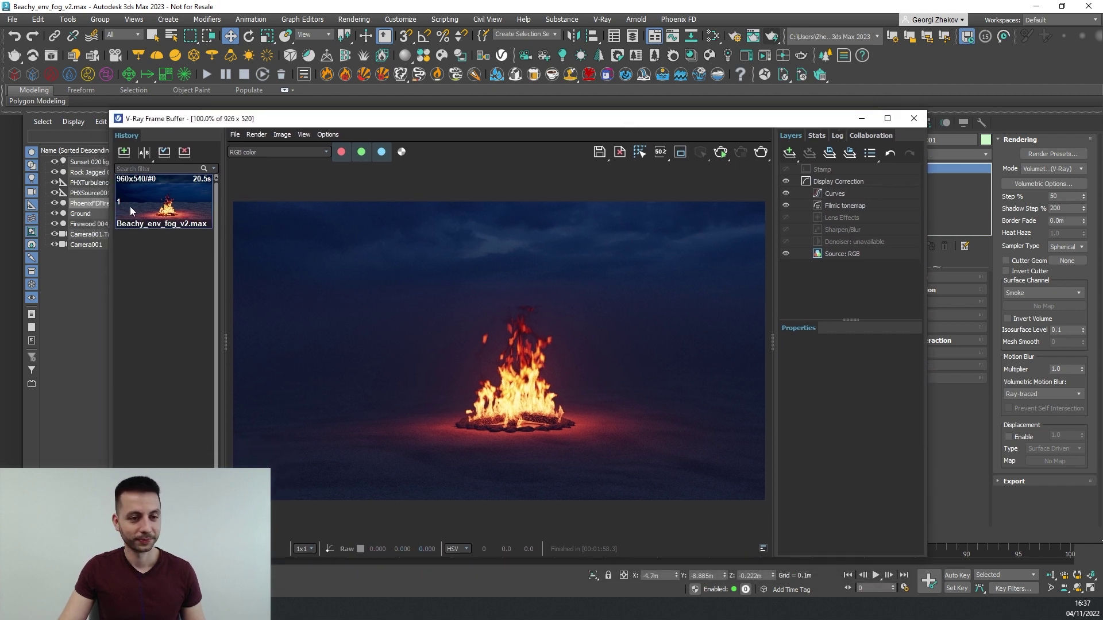
{"action": "left_click", "coordinate": [125, 153]}
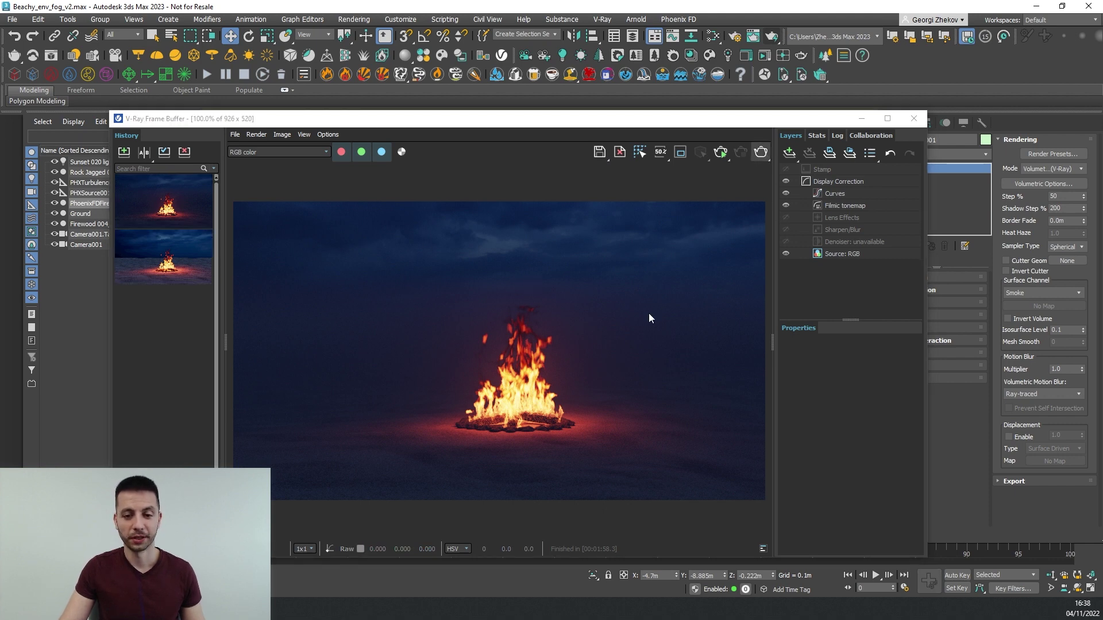
Render the foggy campfire in Volumetric Geometry mode and examine the flames and firewood up close
{"action": "key", "text": "shift+q"}
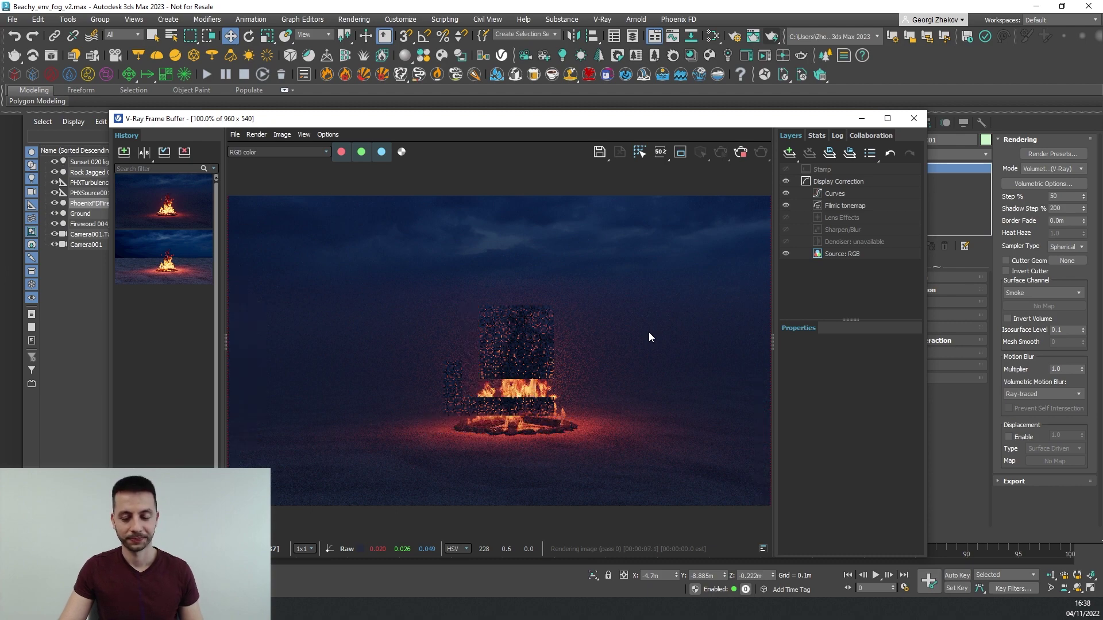
{"action": "scroll", "coordinate": [524, 399], "scroll_direction": "up", "scroll_amount": 1}
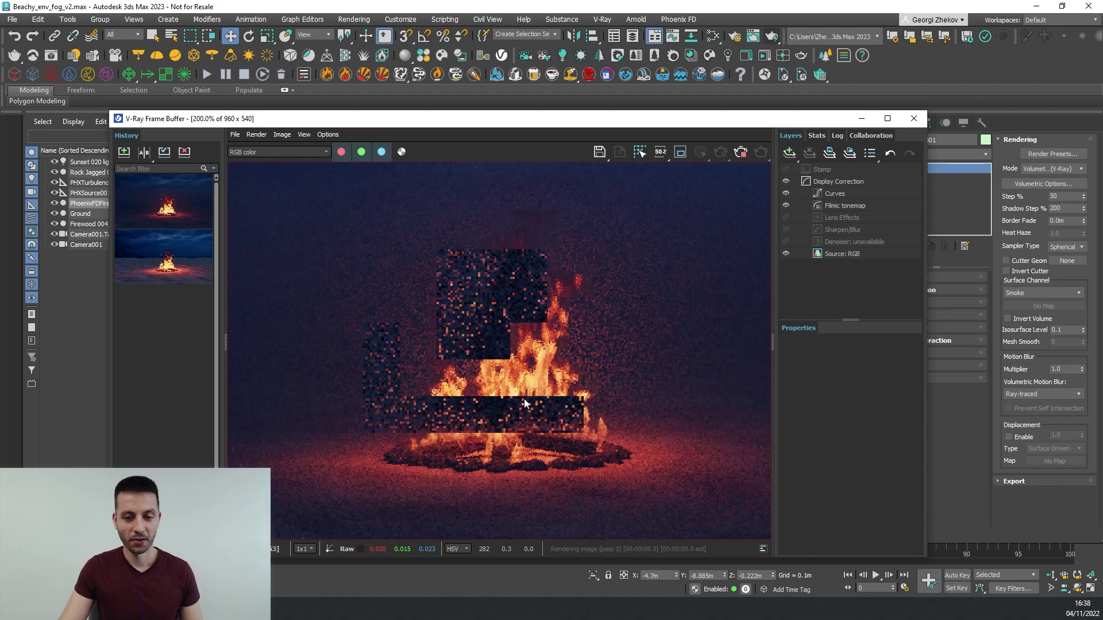
{"action": "scroll", "coordinate": [523, 402], "scroll_direction": "down", "scroll_amount": 1}
{"action": "scroll", "coordinate": [537, 419], "scroll_direction": "up", "scroll_amount": 1}
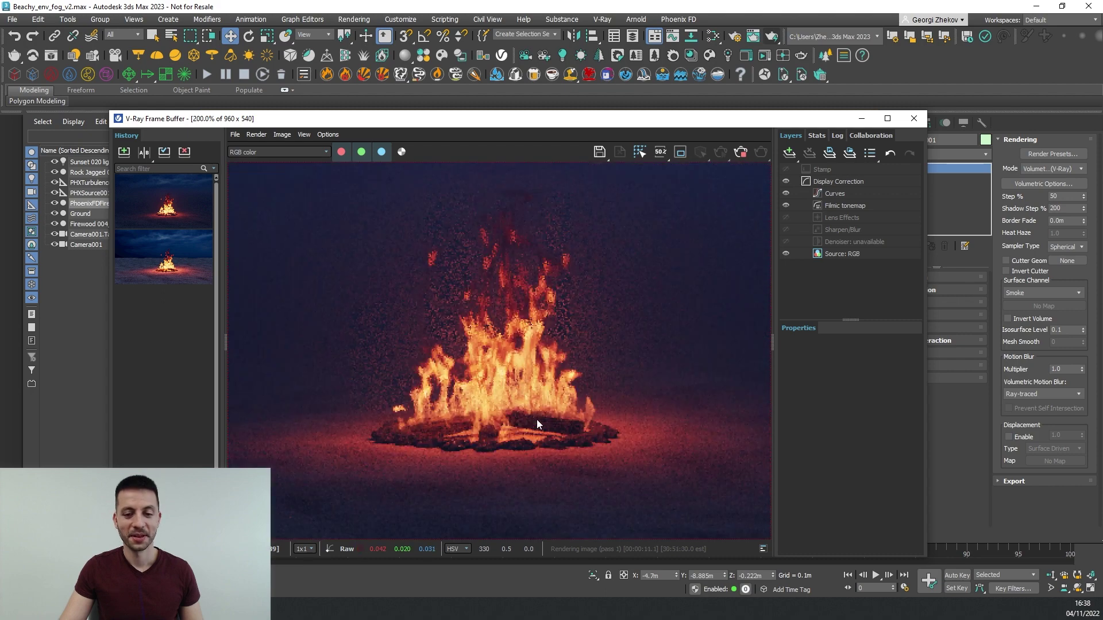
{"action": "scroll", "coordinate": [539, 408], "scroll_direction": "down", "scroll_amount": 1}
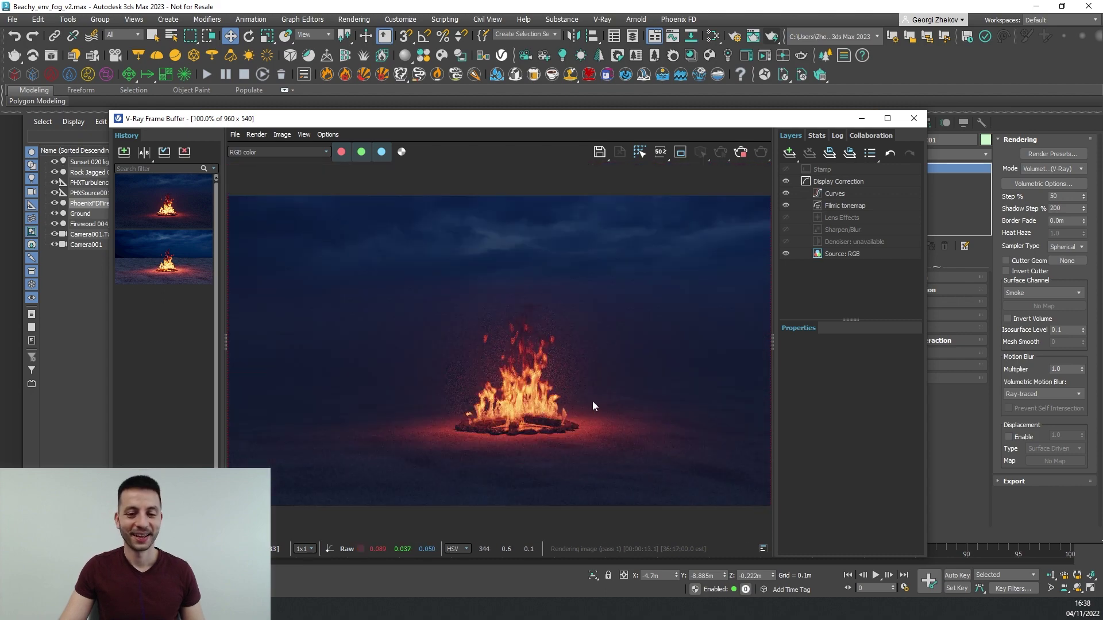
{"action": "scroll", "coordinate": [545, 434], "scroll_direction": "up", "scroll_amount": 1}
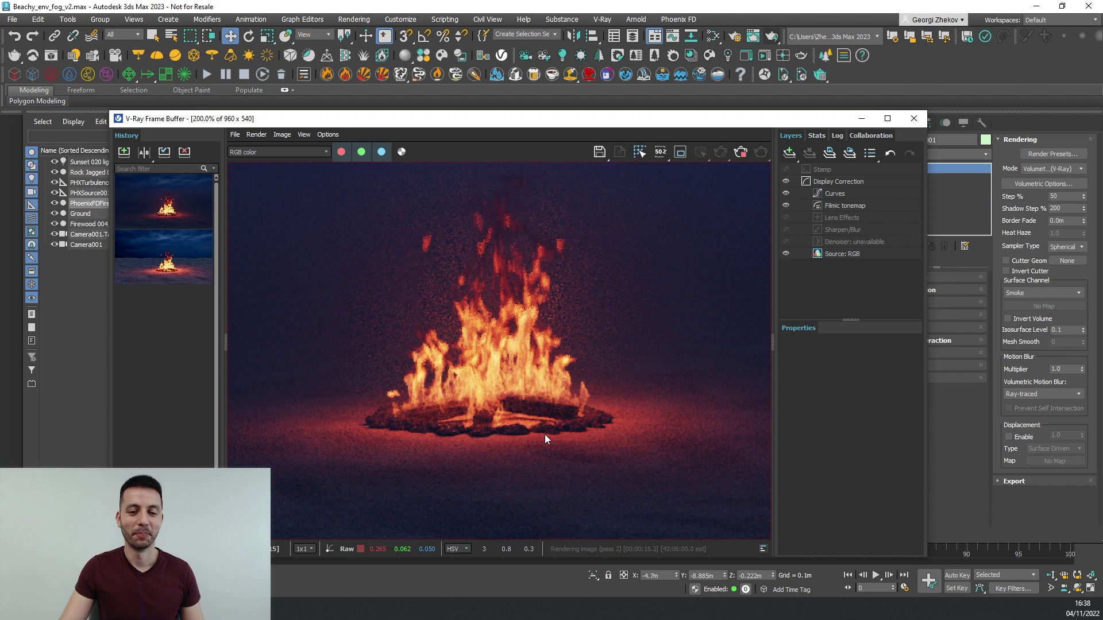
{"action": "scroll", "coordinate": [545, 434], "scroll_direction": "down", "scroll_amount": 1}
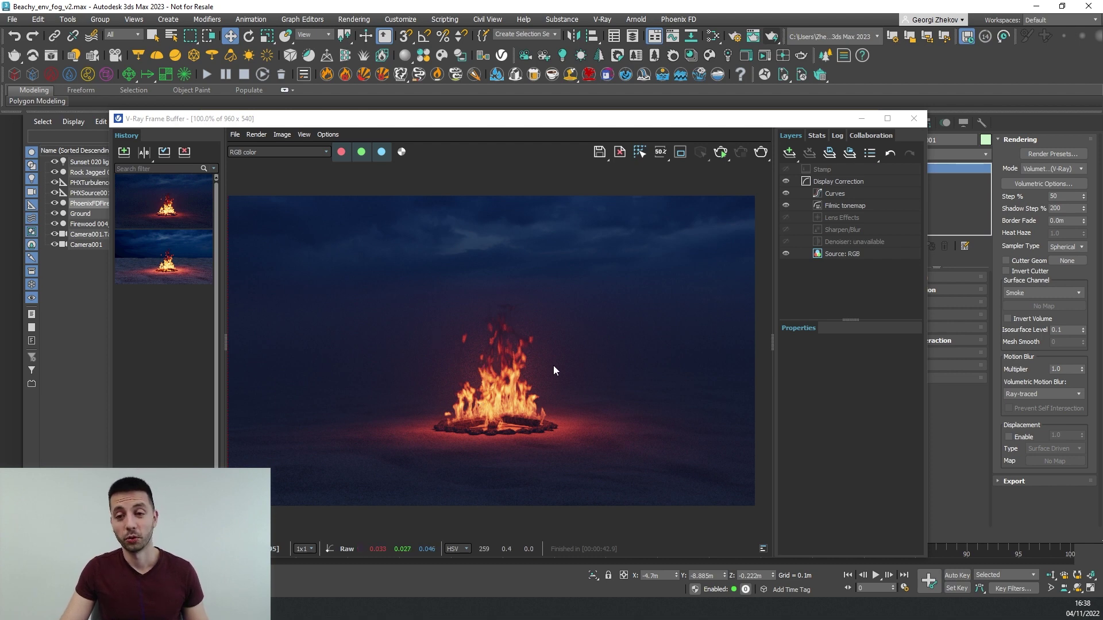
Review the simulation details and cache file content of the PhoenixFDFire001 simulator
{"action": "left_click_drag", "start_coordinate": [746, 118], "coordinate": [680, 120]}
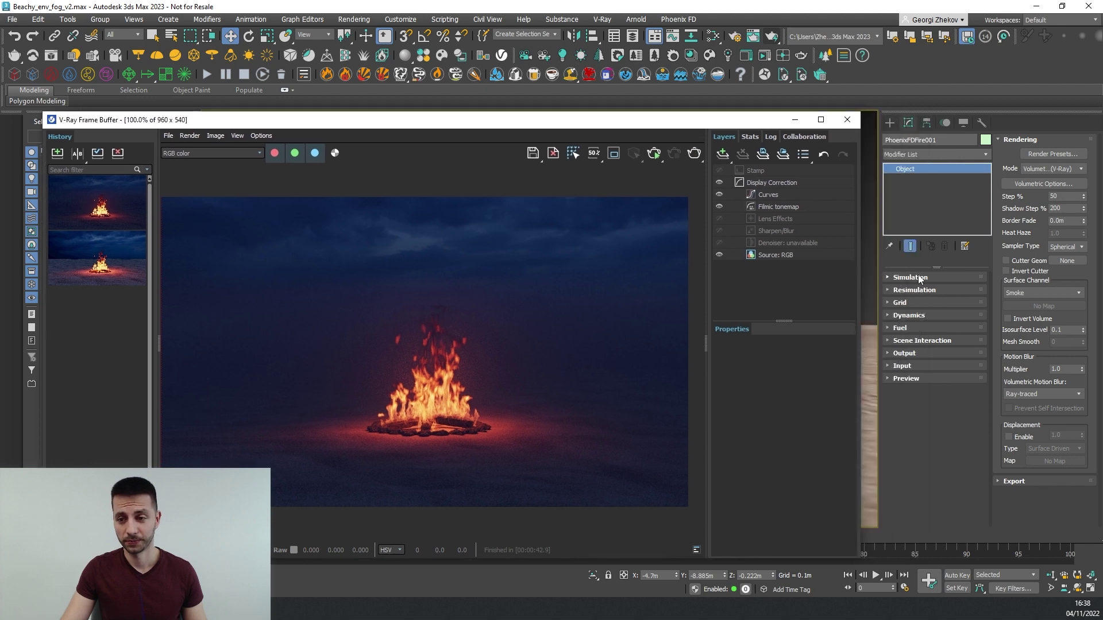
{"action": "left_click", "coordinate": [918, 277]}
{"action": "scroll", "coordinate": [920, 369], "scroll_direction": "down", "scroll_amount": 5}
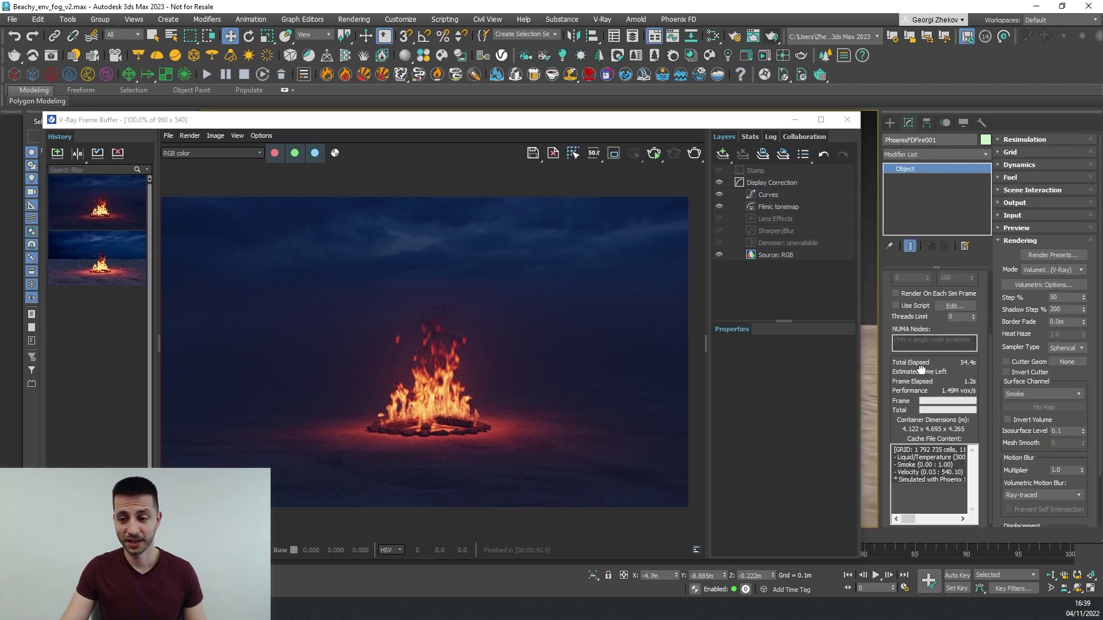
{"action": "left_click_drag", "start_coordinate": [930, 450], "coordinate": [911, 426]}
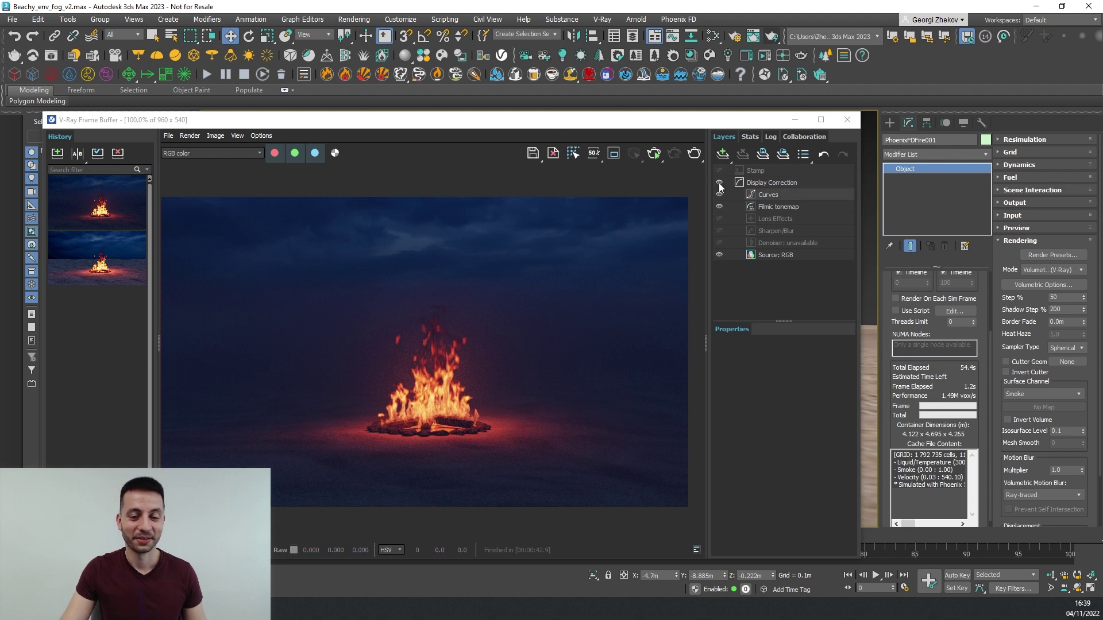
Delete VRayEnvironmentFog from the atmosphere effects and close the environment settings
{"action": "left_click_drag", "start_coordinate": [590, 122], "coordinate": [643, 115]}
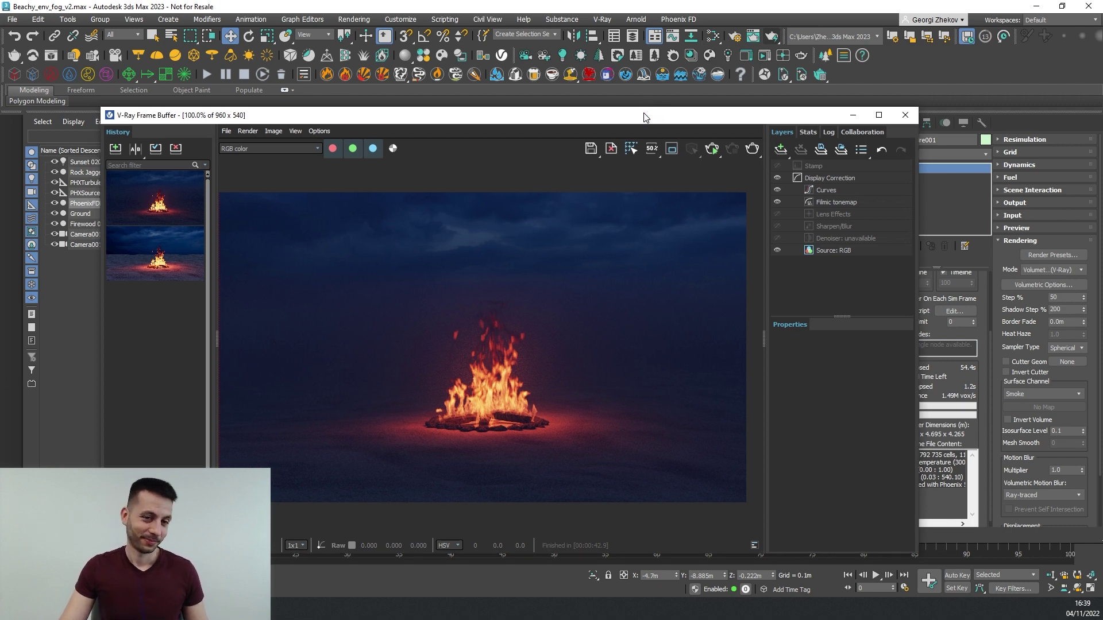
{"action": "left_click_drag", "start_coordinate": [644, 115], "coordinate": [607, 259]}
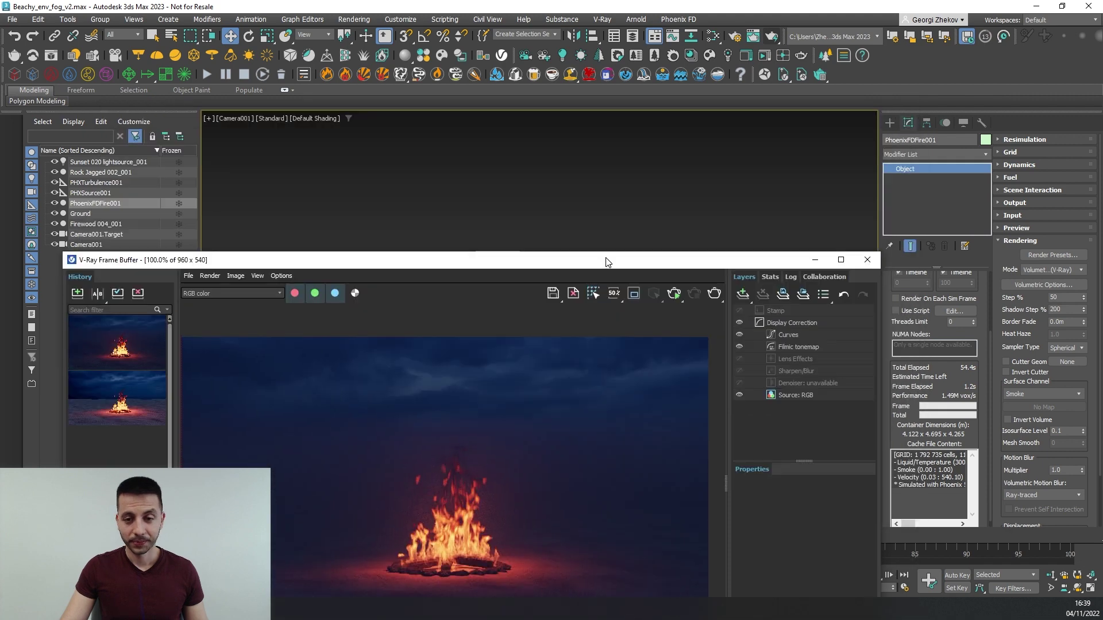
{"action": "left_click", "coordinate": [347, 22]}
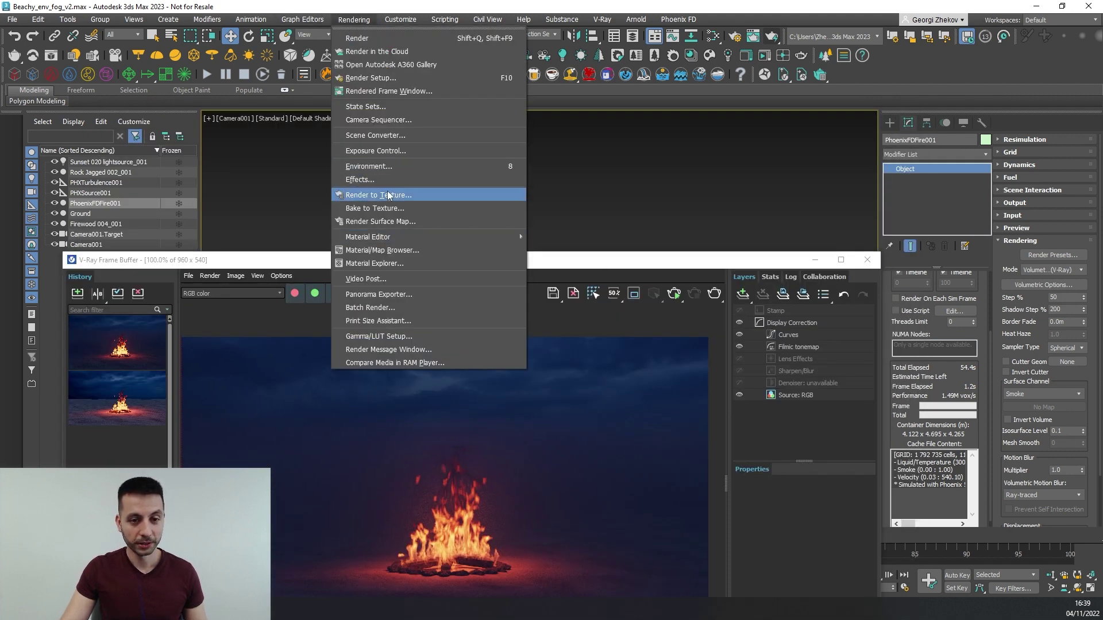
{"action": "left_click", "coordinate": [386, 166]}
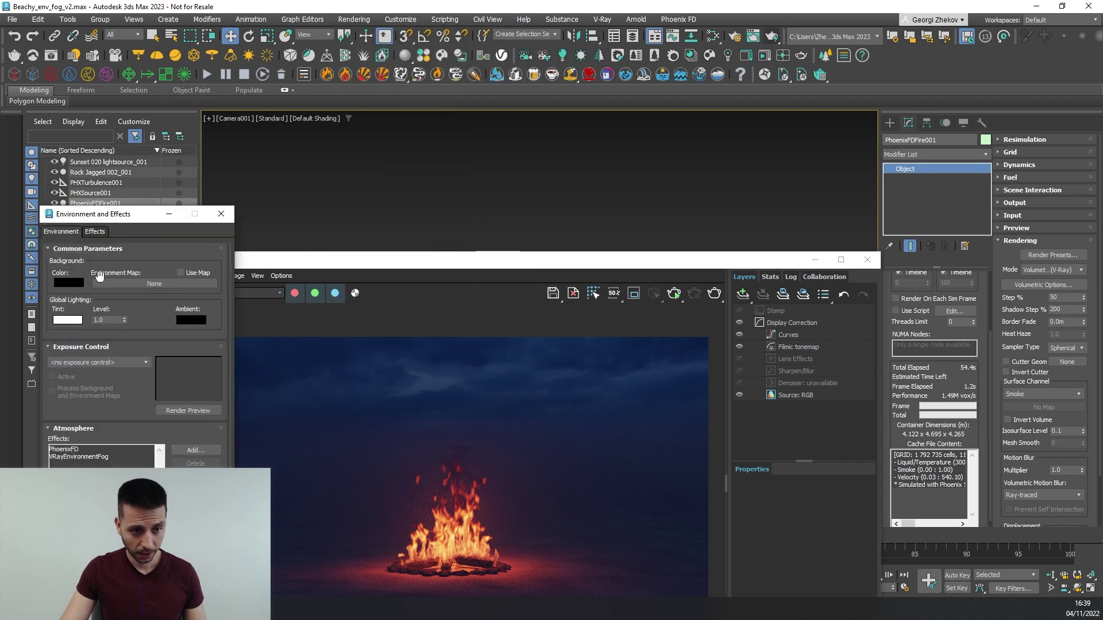
{"action": "left_click", "coordinate": [72, 456]}
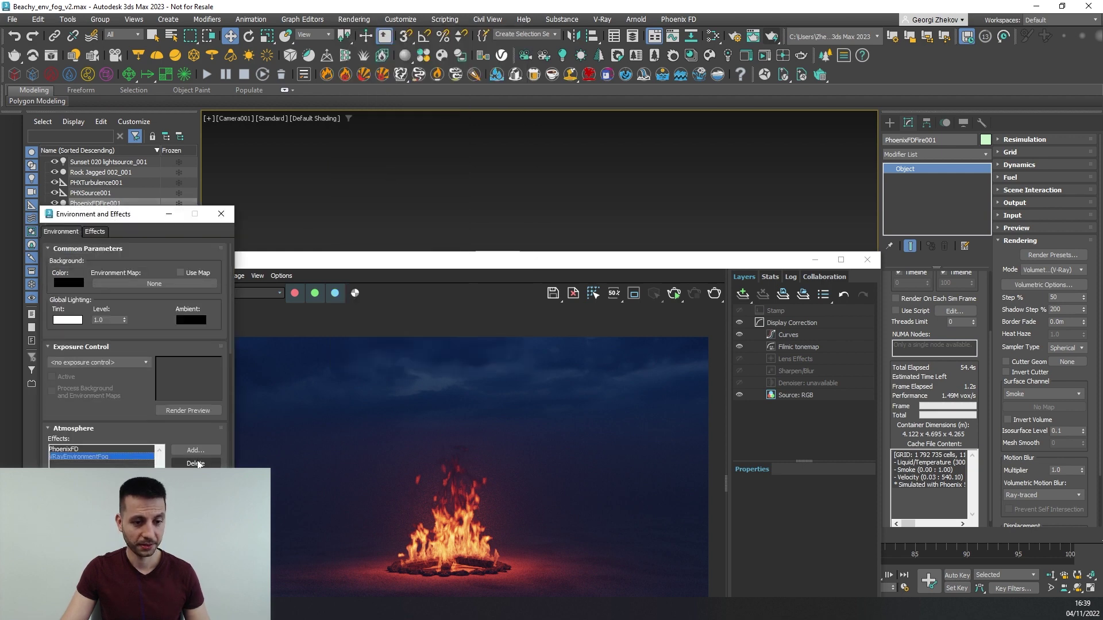
{"action": "left_click", "coordinate": [197, 464]}
{"action": "left_click", "coordinate": [221, 214]}
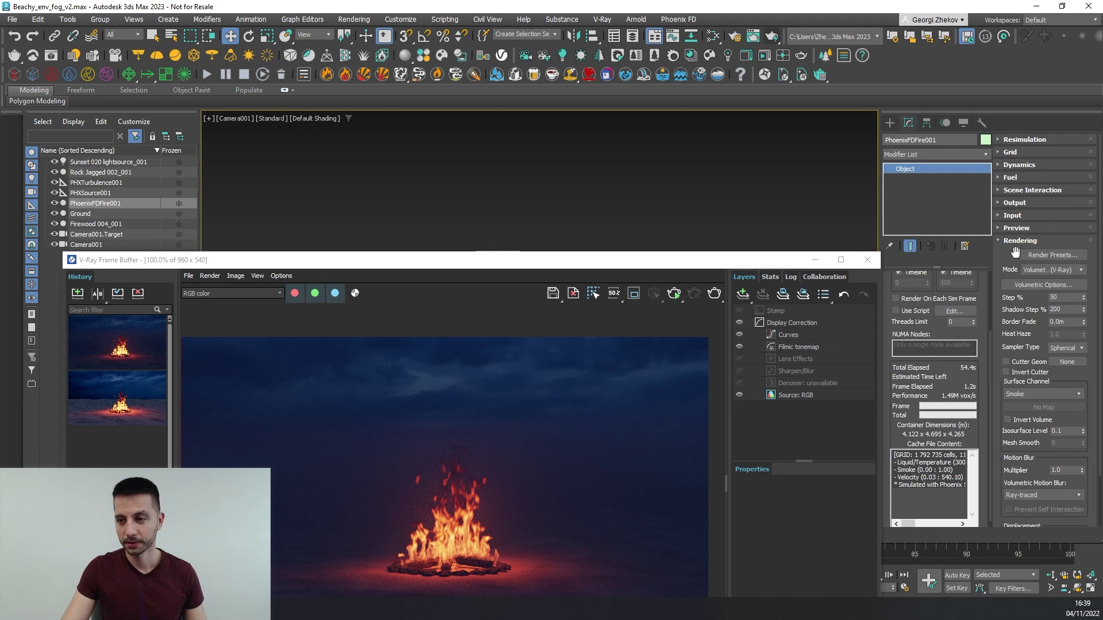
Set the rendering mode of the PhoenixFDFire001 simulator to Volumetric
{"action": "scroll", "coordinate": [1022, 242], "scroll_direction": "down", "scroll_amount": 2}
{"action": "left_click", "coordinate": [1041, 222]}
{"action": "left_click", "coordinate": [1036, 234]}
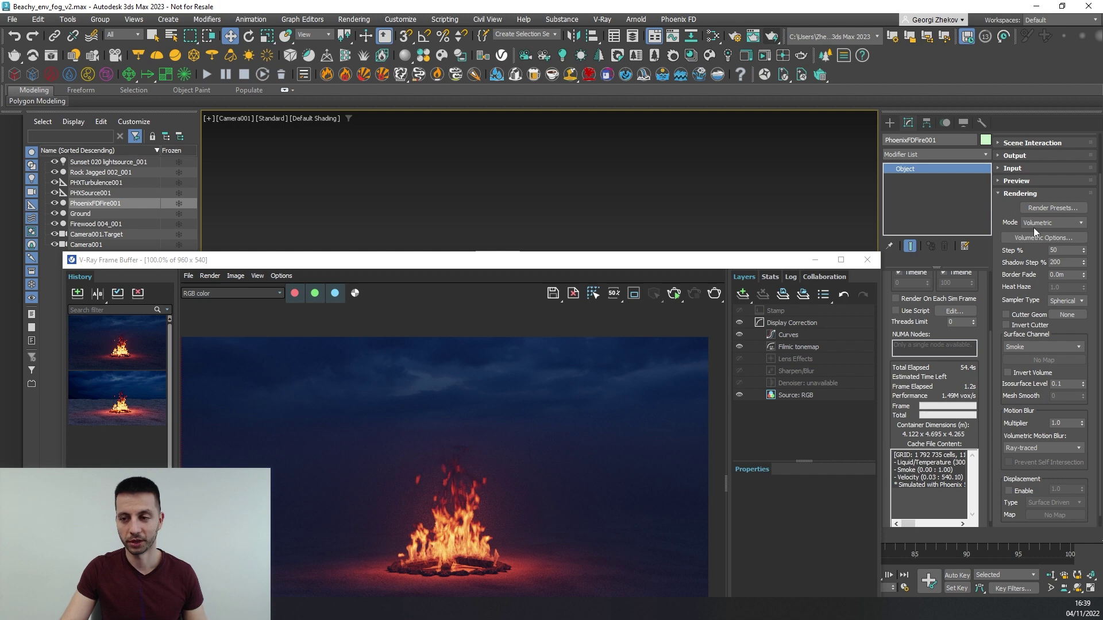
Render the campfire without fog, check the flames, stop the render and close the frame buffer
{"action": "left_click_drag", "start_coordinate": [492, 266], "coordinate": [486, 107]}
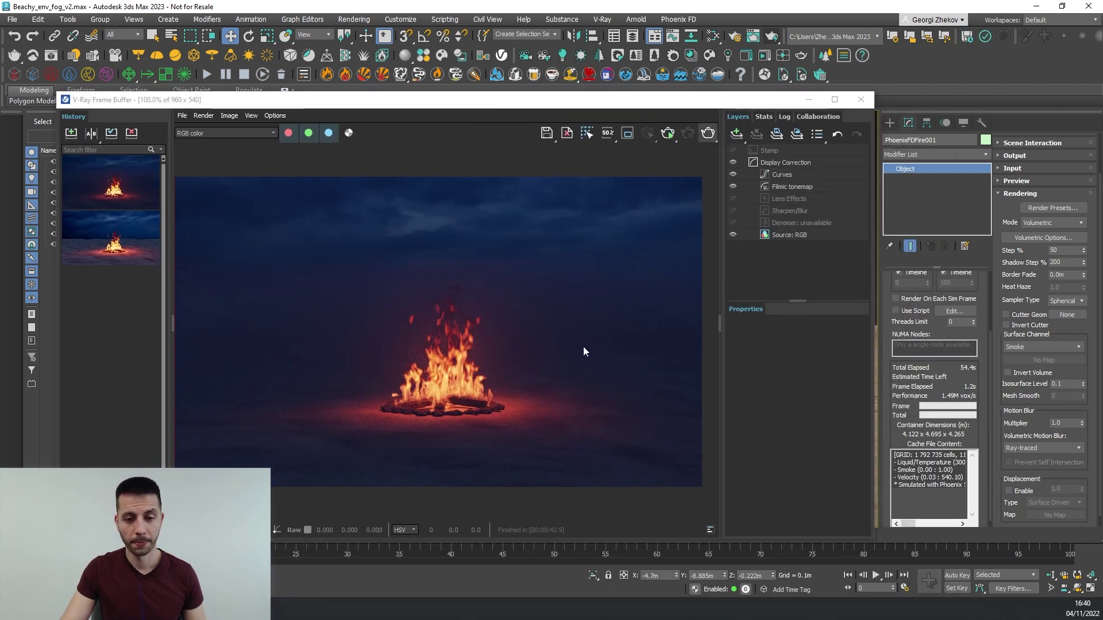
{"action": "key", "text": "shift+q"}
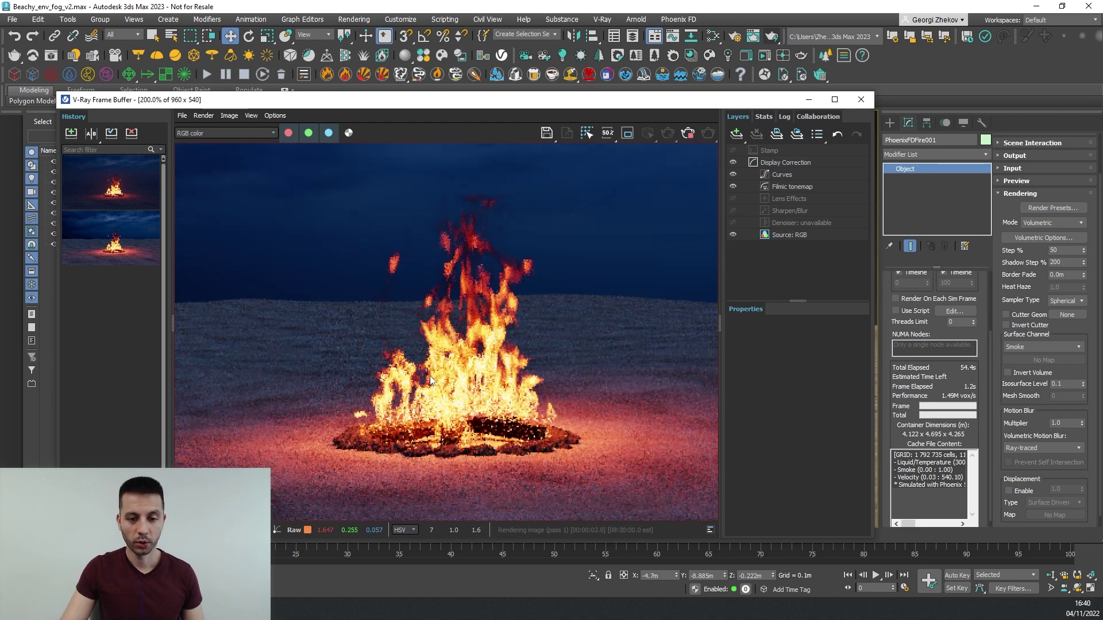
{"action": "scroll", "coordinate": [430, 380], "scroll_direction": "down", "scroll_amount": 2}
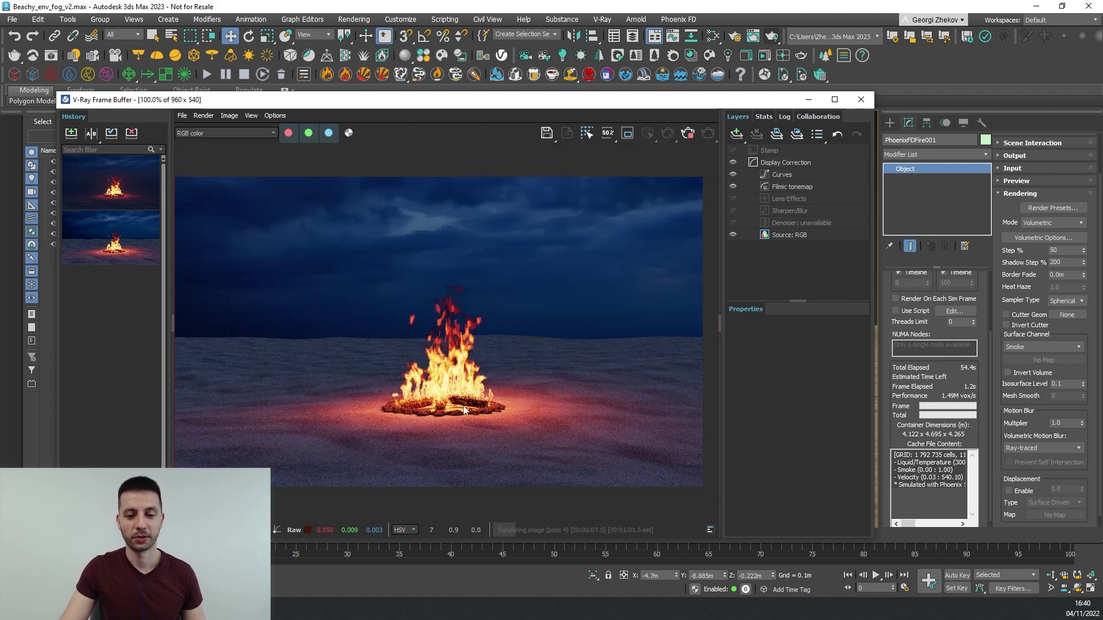
{"action": "left_click", "coordinate": [688, 134]}
{"action": "key", "text": "alt+F4"}
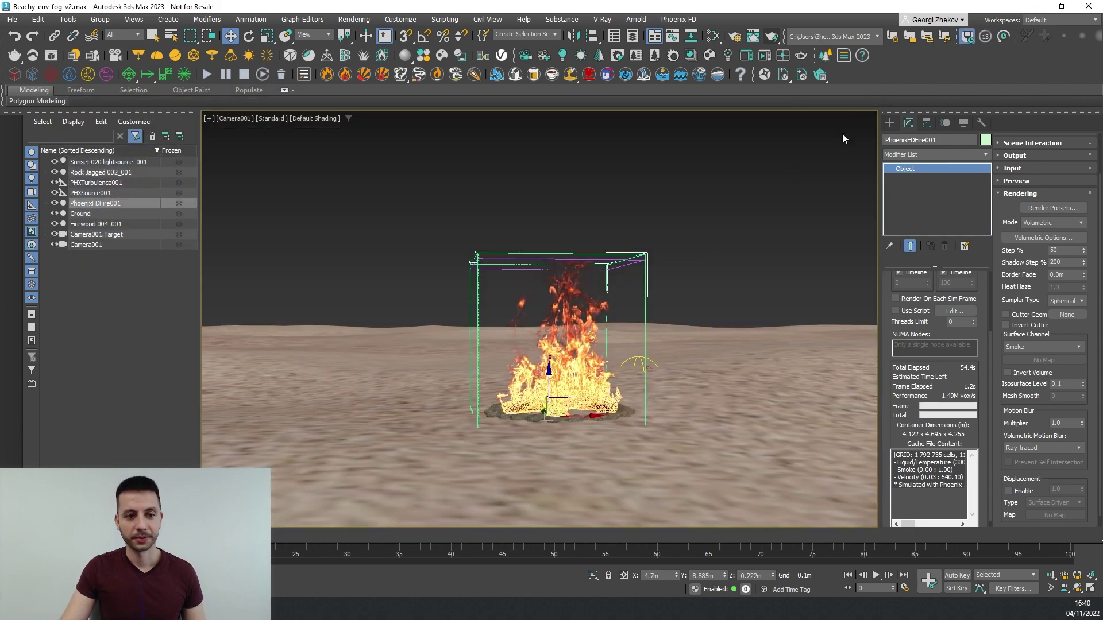
Hide PhoenixFDFire001 and draw a new Fire/Smoke simulator about 7 × 16.6 × 4.2 m around the firewood
{"action": "left_click", "coordinate": [54, 203]}
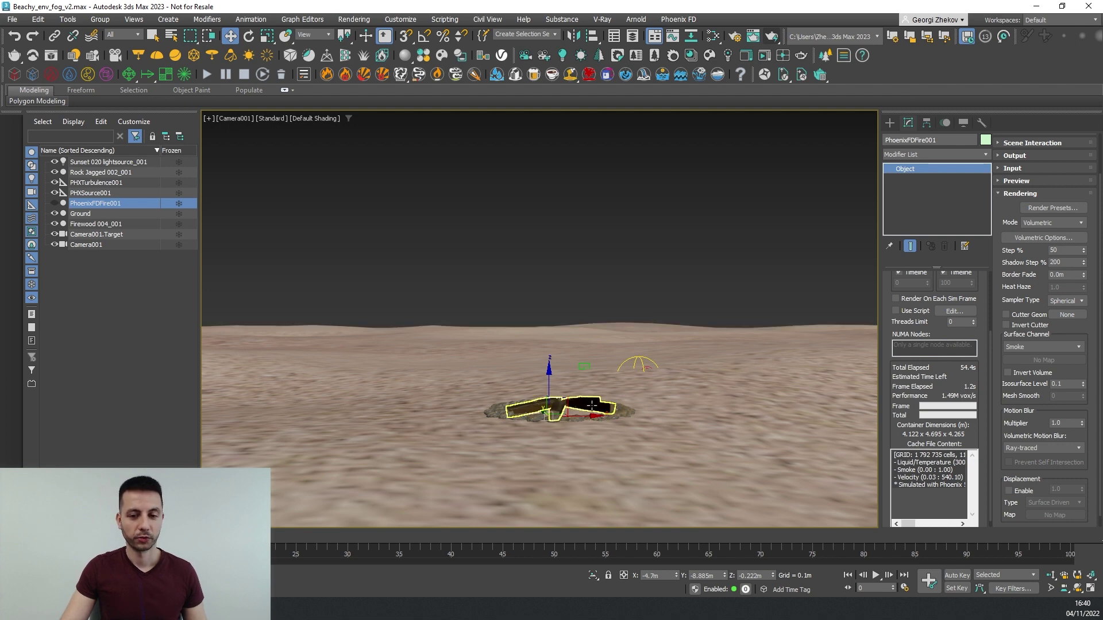
{"action": "left_click", "coordinate": [16, 76]}
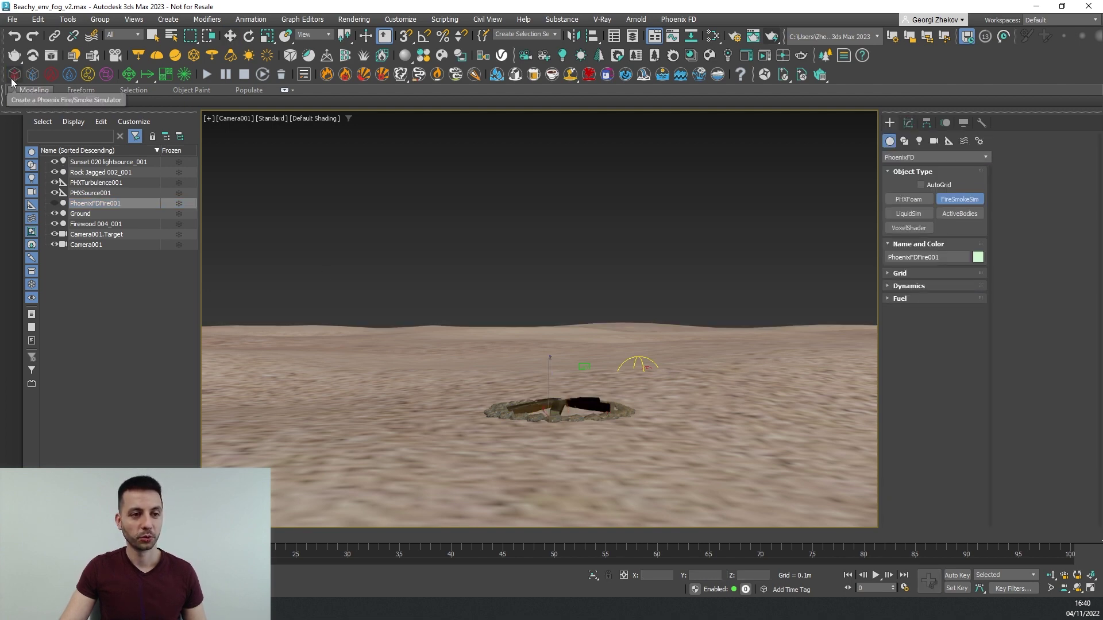
{"action": "left_click_drag", "start_coordinate": [418, 381], "coordinate": [773, 454]}
{"action": "left_click", "coordinate": [740, 301]}
{"action": "right_click", "coordinate": [827, 308]}
{"action": "left_click", "coordinate": [912, 122]}
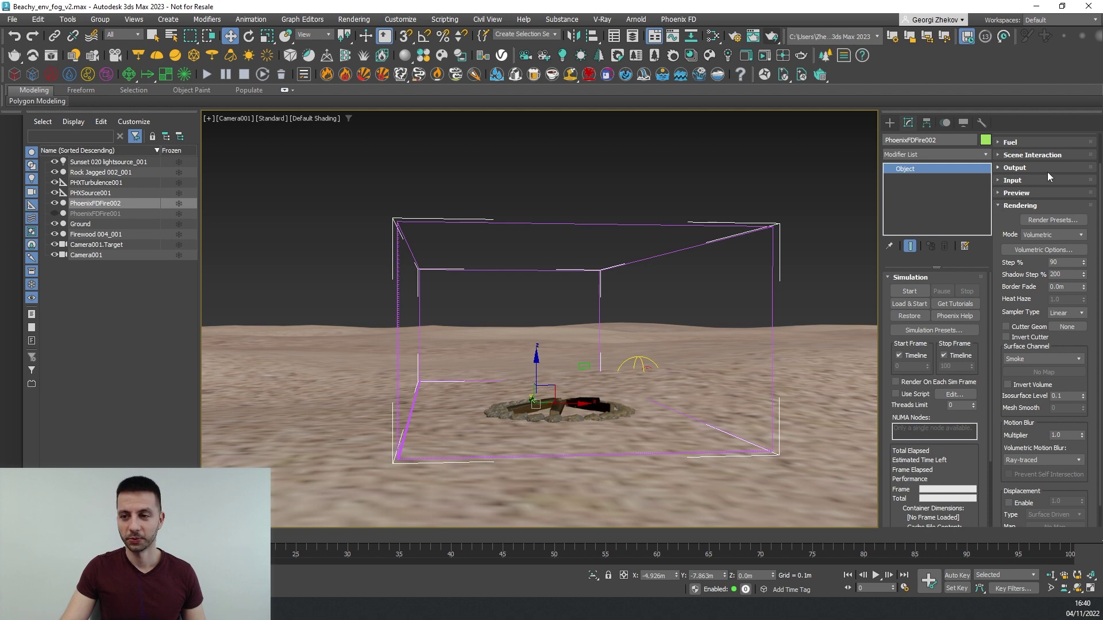
Reduce the new simulator's grid to 132 × 101 × 68 cells, about 4.7 × 3.6 × 2.4 m
{"action": "left_click", "coordinate": [908, 277]}
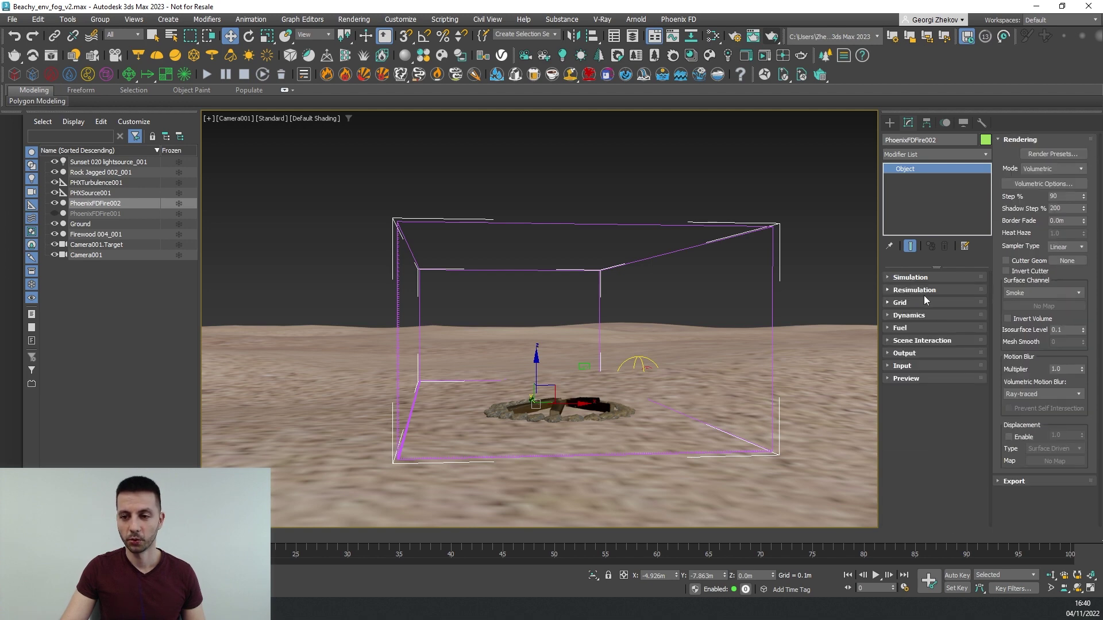
{"action": "left_click", "coordinate": [909, 303]}
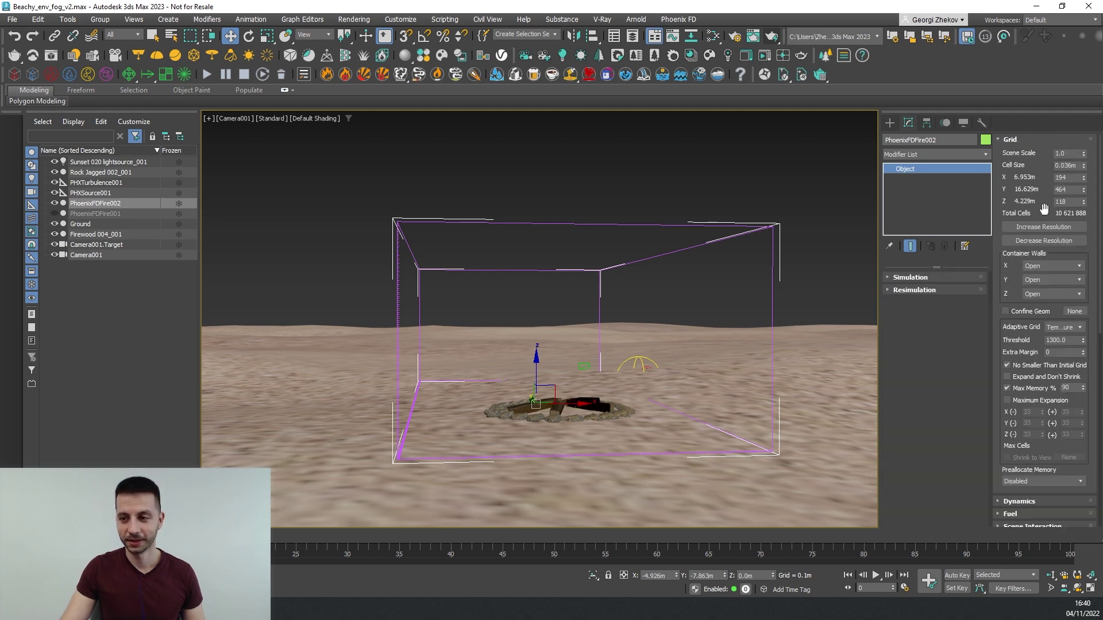
{"action": "left_click_drag", "start_coordinate": [1083, 177], "coordinate": [1085, 229]}
{"action": "left_click_drag", "start_coordinate": [1083, 189], "coordinate": [1084, 227]}
{"action": "left_click_drag", "start_coordinate": [1083, 190], "coordinate": [1084, 219]}
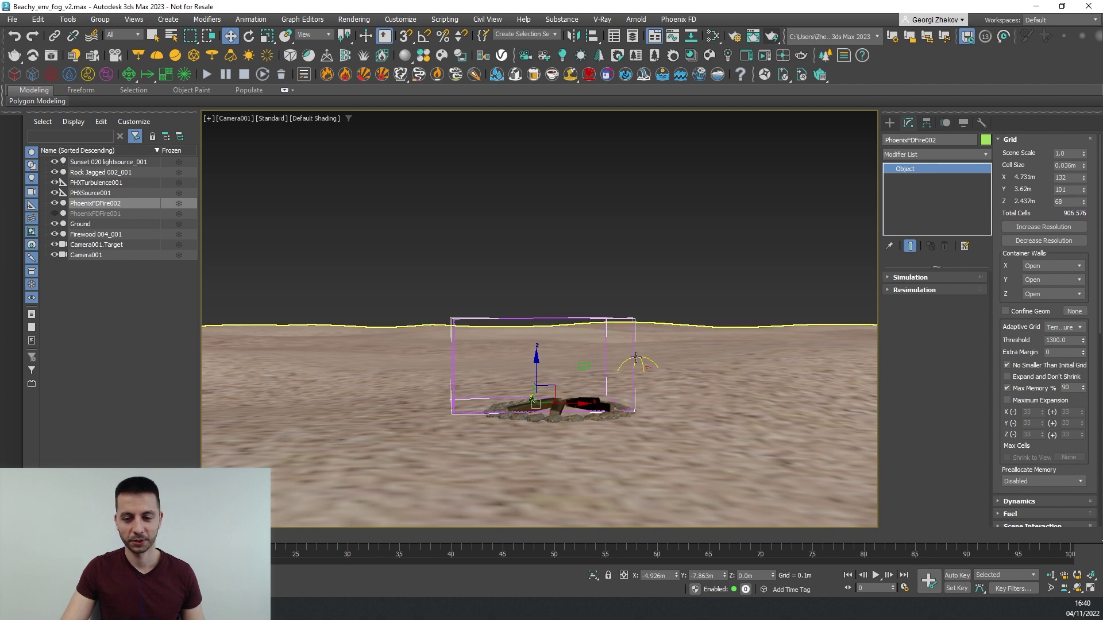
{"action": "left_click", "coordinate": [1011, 140]}
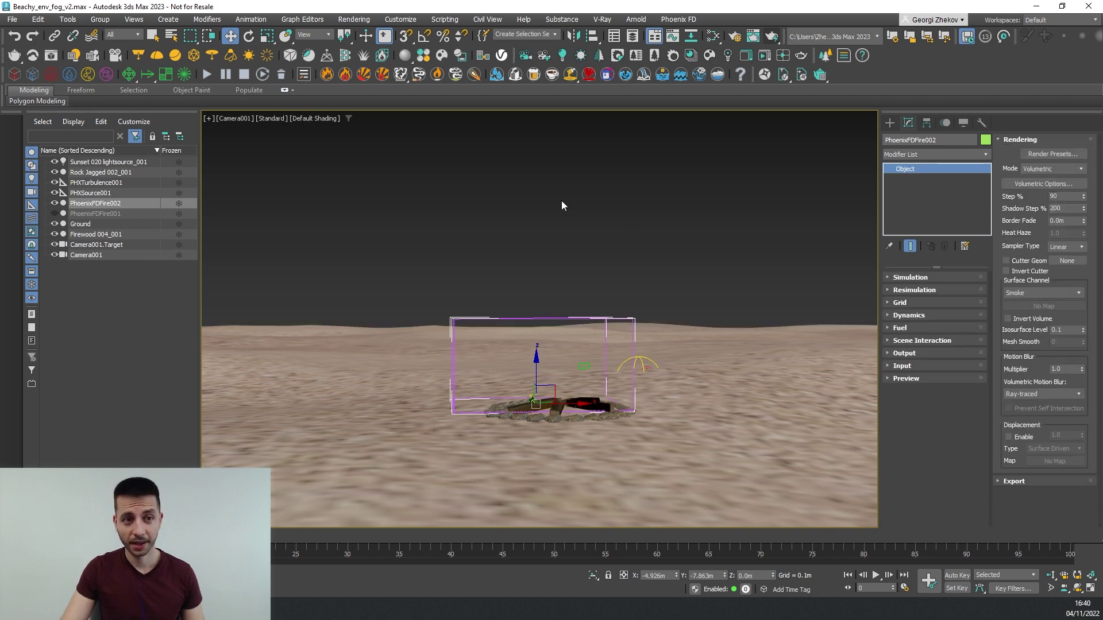
Reopen the V-Ray Frame Buffer and start an interactive render of the scene with the new simulator
{"action": "left_click", "coordinate": [50, 54]}
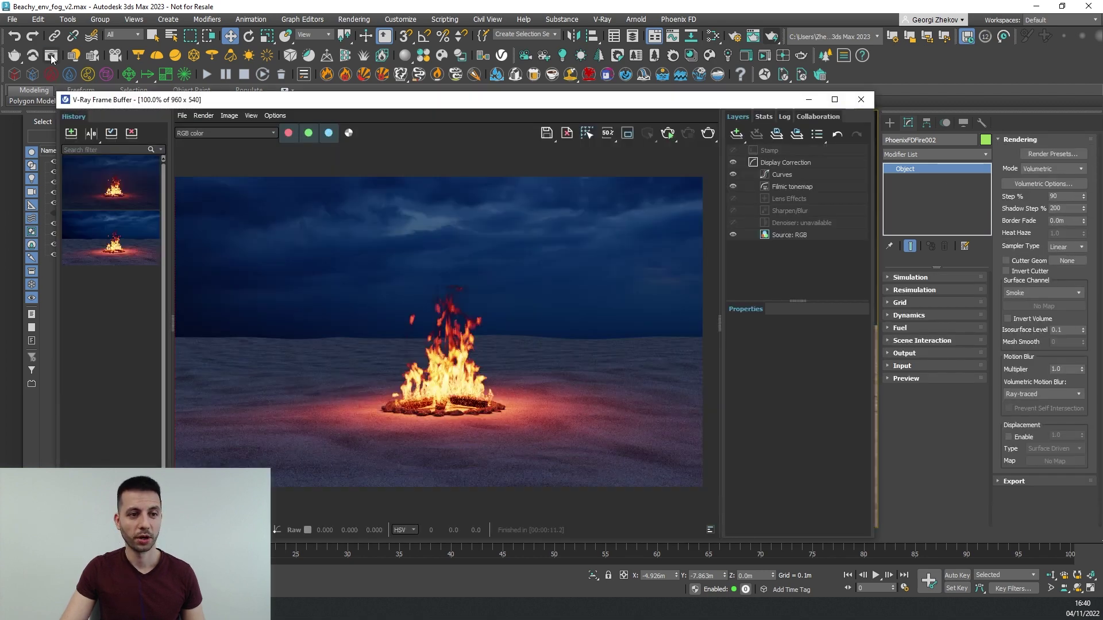
{"action": "left_click", "coordinate": [667, 133]}
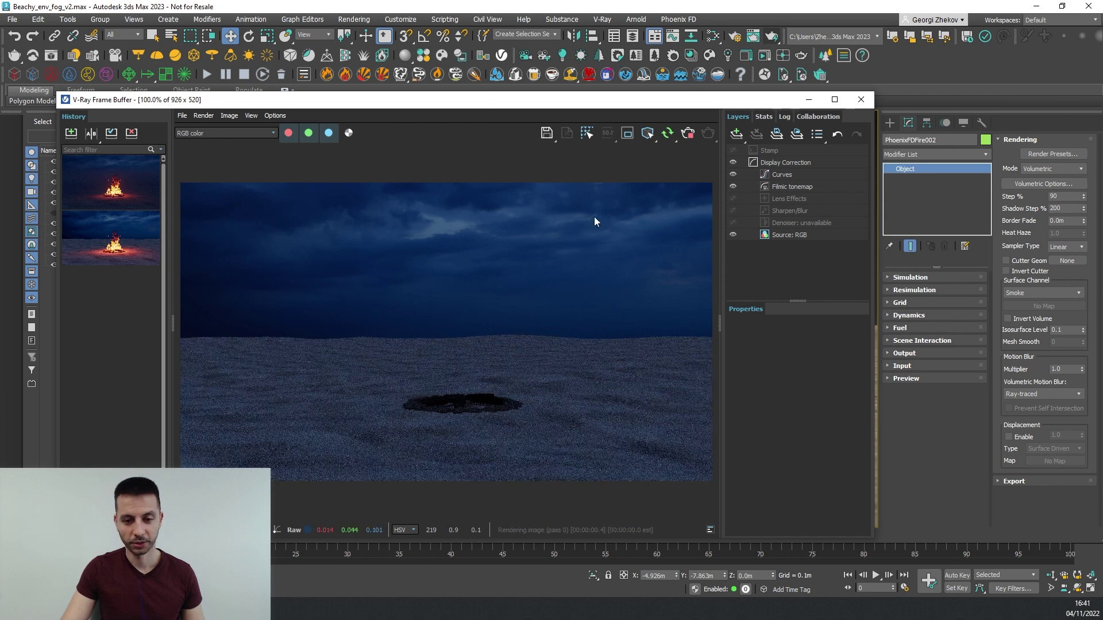
{"action": "left_click_drag", "start_coordinate": [698, 101], "coordinate": [678, 98]}
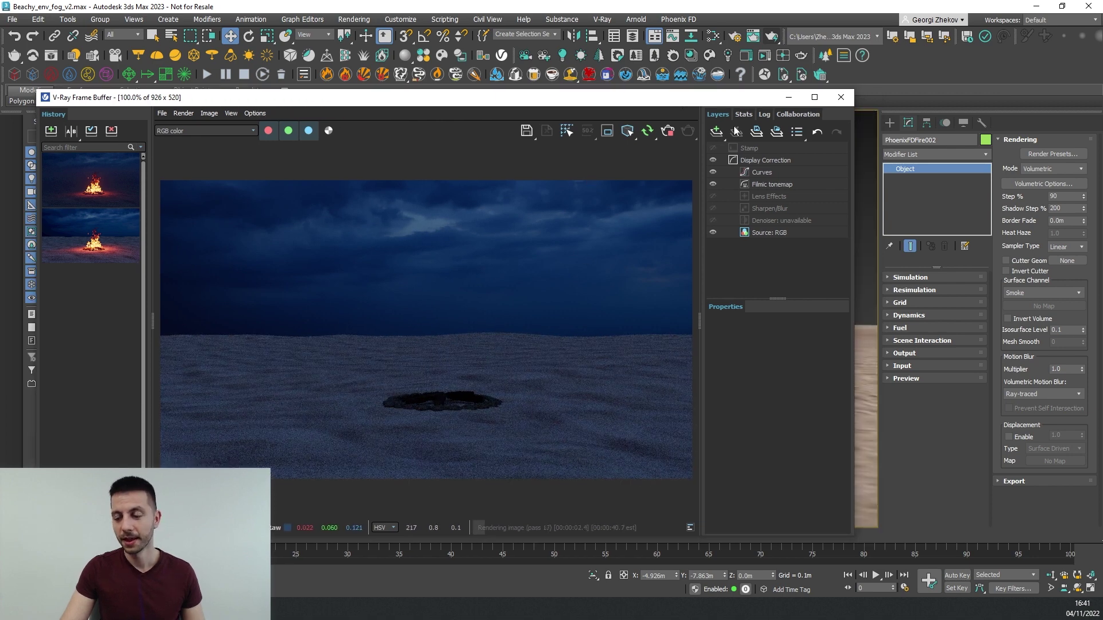
Base the smoke opacity of PhoenixFDFire002 on Smoke in its volumetric render settings
{"action": "left_click", "coordinate": [1042, 185]}
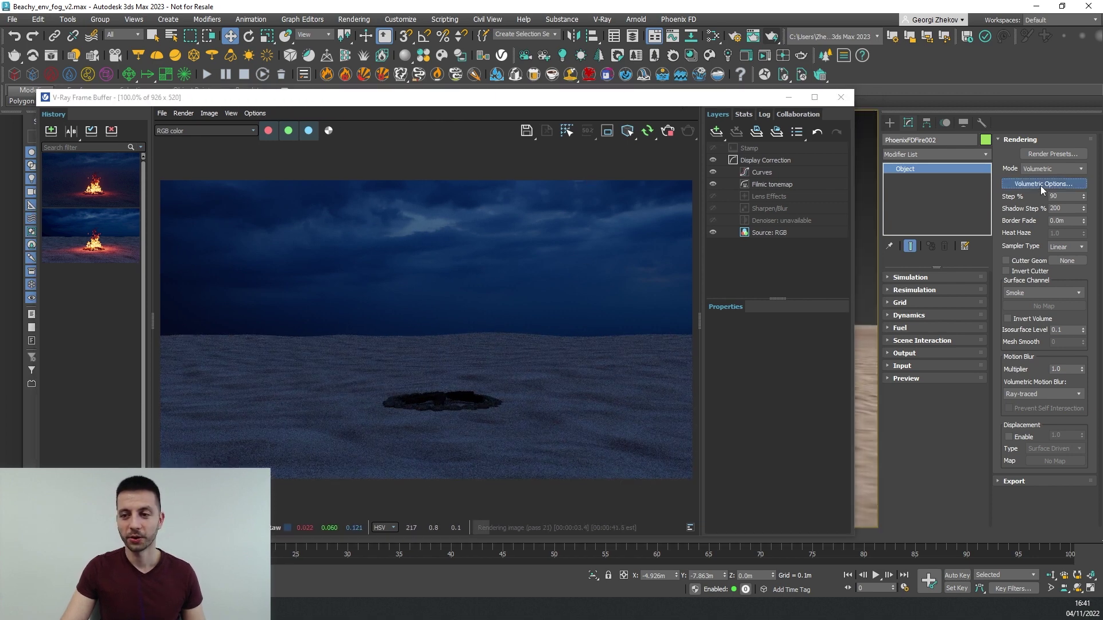
{"action": "left_click_drag", "start_coordinate": [648, 157], "coordinate": [721, 109]}
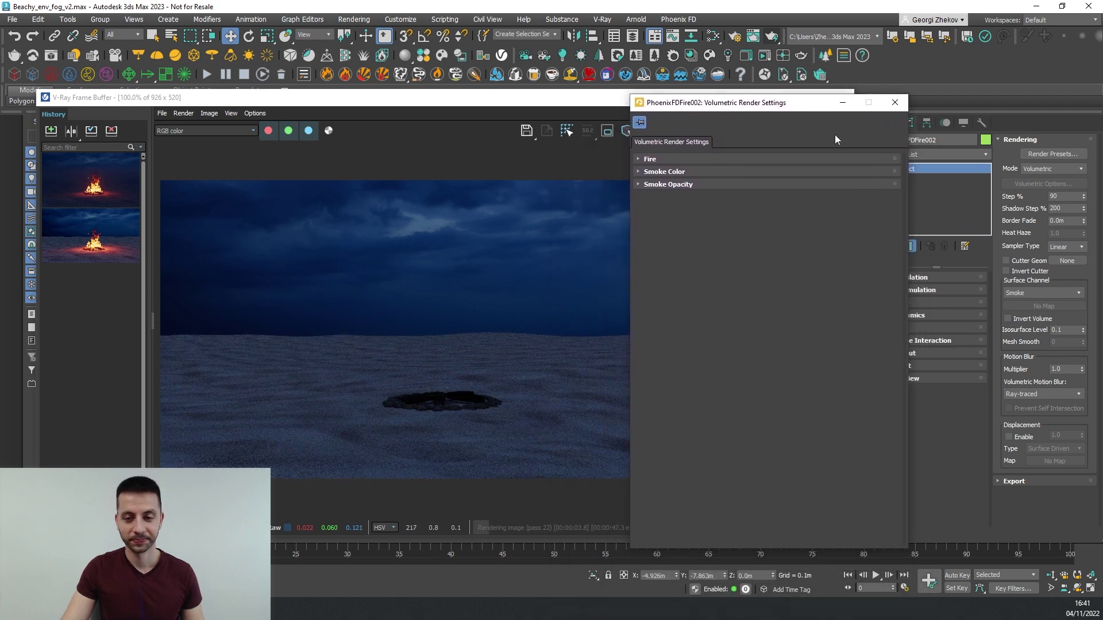
{"action": "left_click", "coordinate": [672, 185]}
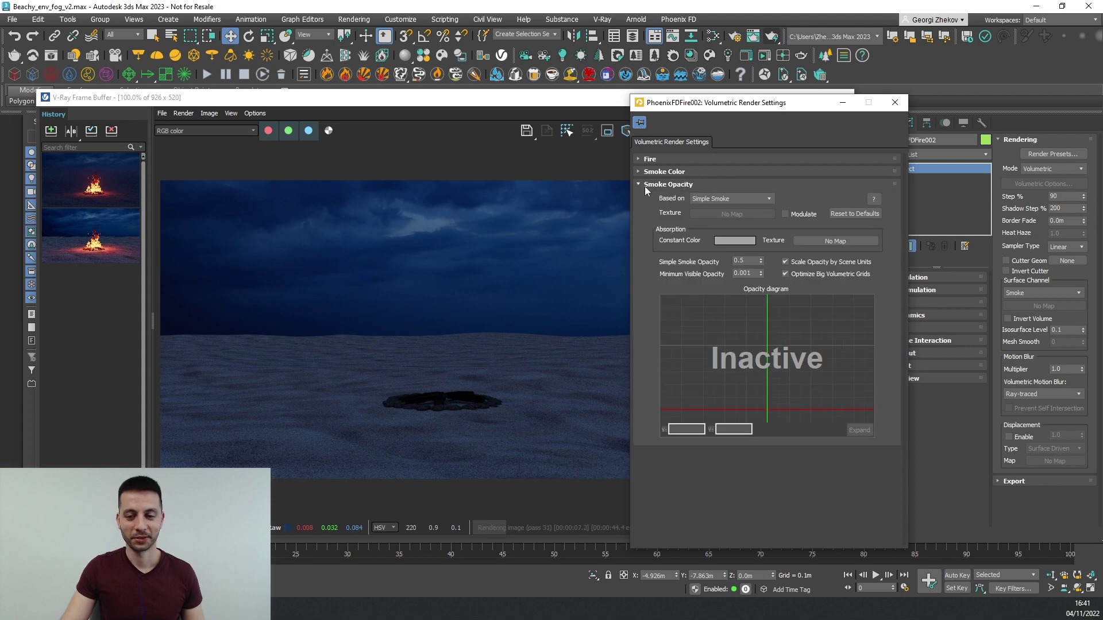
{"action": "left_click", "coordinate": [741, 198]}
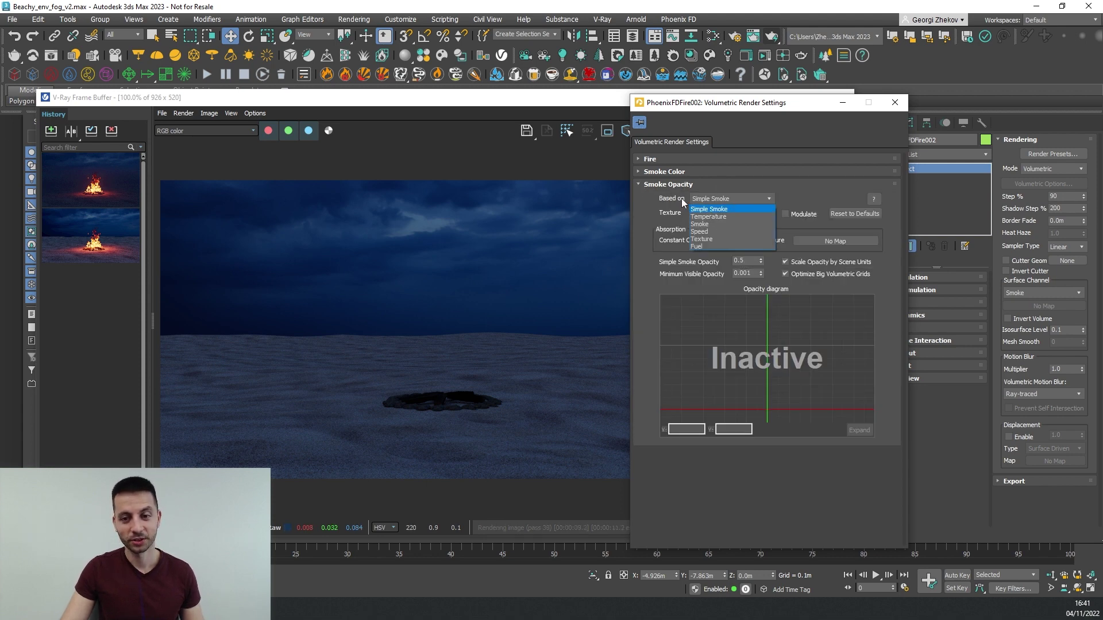
{"action": "left_click", "coordinate": [715, 224]}
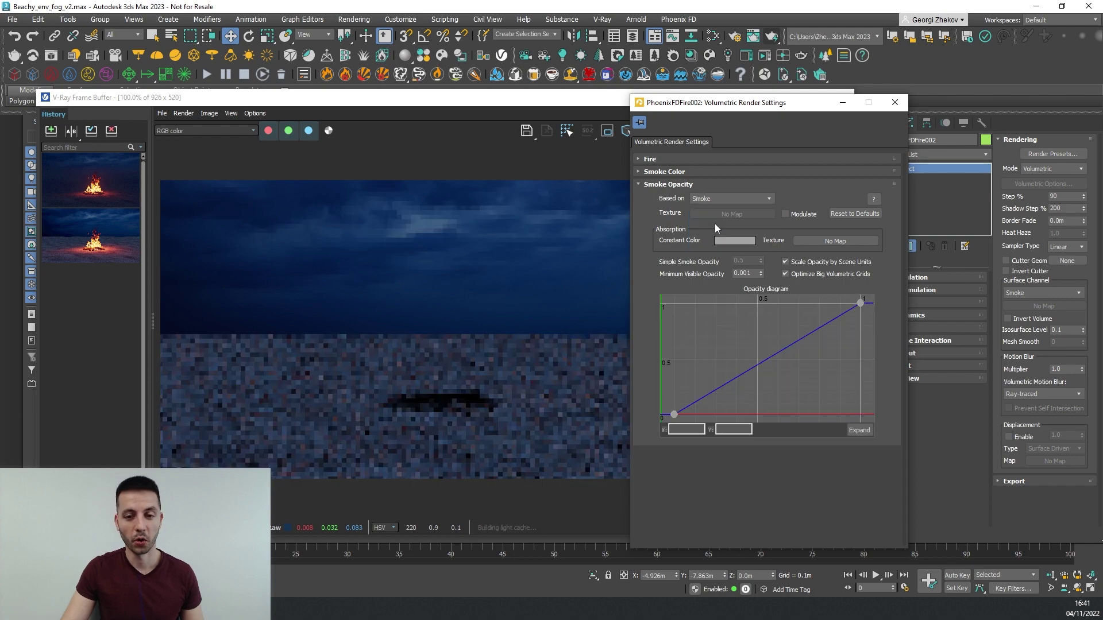
Set the Y value of the opacity diagram's first point to 0.1
{"action": "left_click_drag", "start_coordinate": [672, 414], "coordinate": [674, 414]}
{"action": "double_click", "coordinate": [727, 430]}
{"action": "type", "text": "0.1"}
{"action": "key", "text": "Return"}
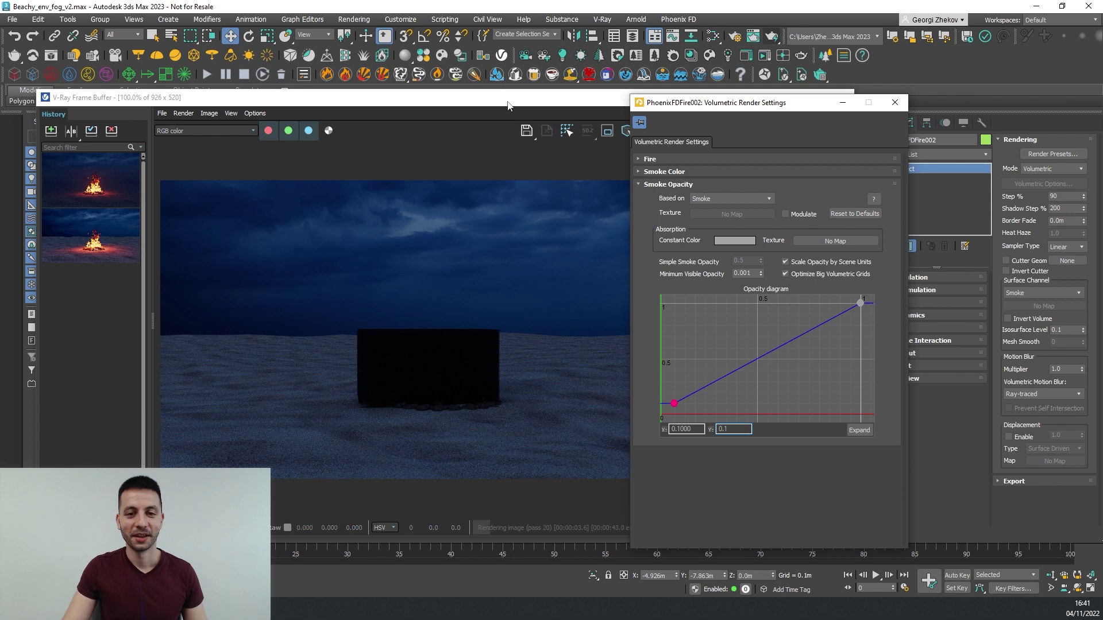
Switch the Camera001 viewport to the Perspective view so the interactive render shows the simulator at an angle
{"action": "left_click_drag", "start_coordinate": [508, 106], "coordinate": [484, 293]}
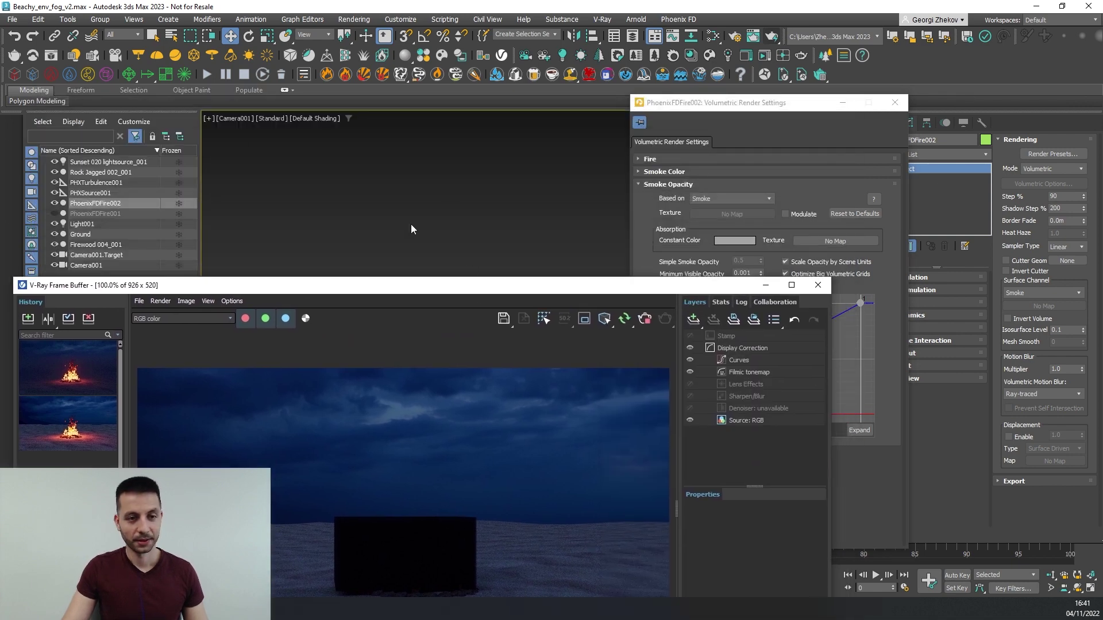
{"action": "left_click", "coordinate": [247, 119]}
{"action": "left_click", "coordinate": [257, 154]}
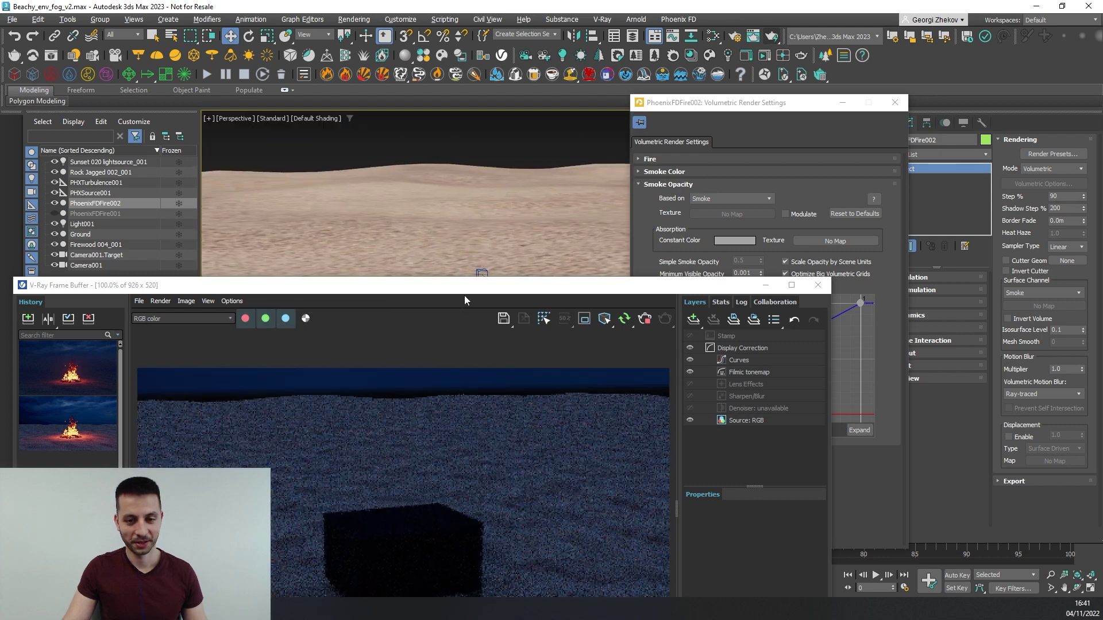
{"action": "left_click_drag", "start_coordinate": [445, 290], "coordinate": [424, 106]}
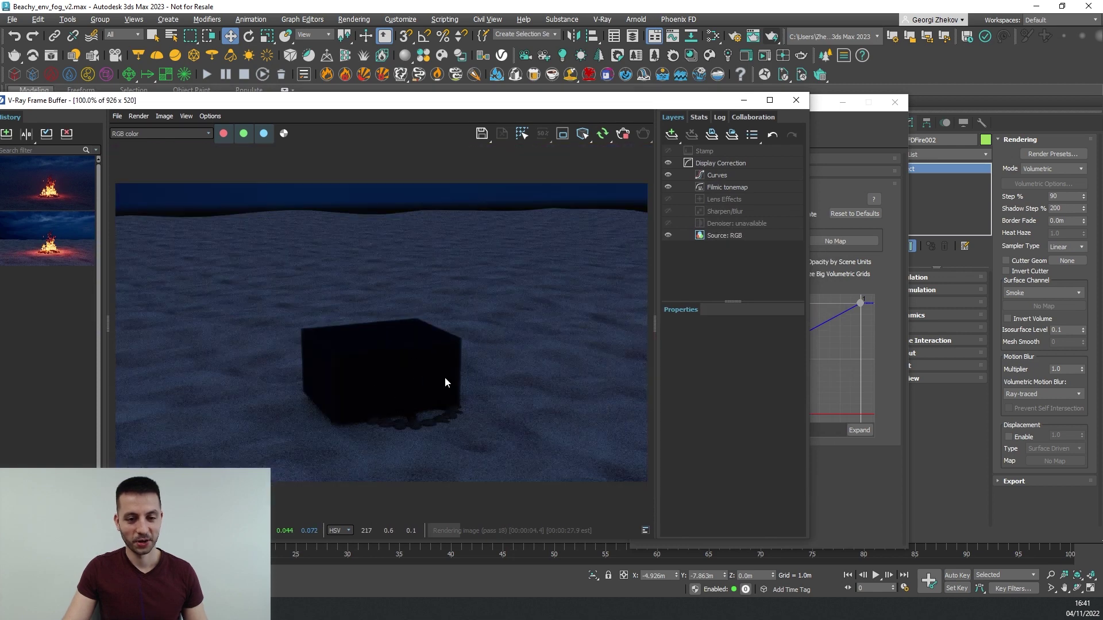
Set PhoenixFDFire002's constant smoke color to pure white, with red, green and blue at 255
{"action": "left_click_drag", "start_coordinate": [587, 106], "coordinate": [471, 110]}
{"action": "left_click", "coordinate": [780, 109]}
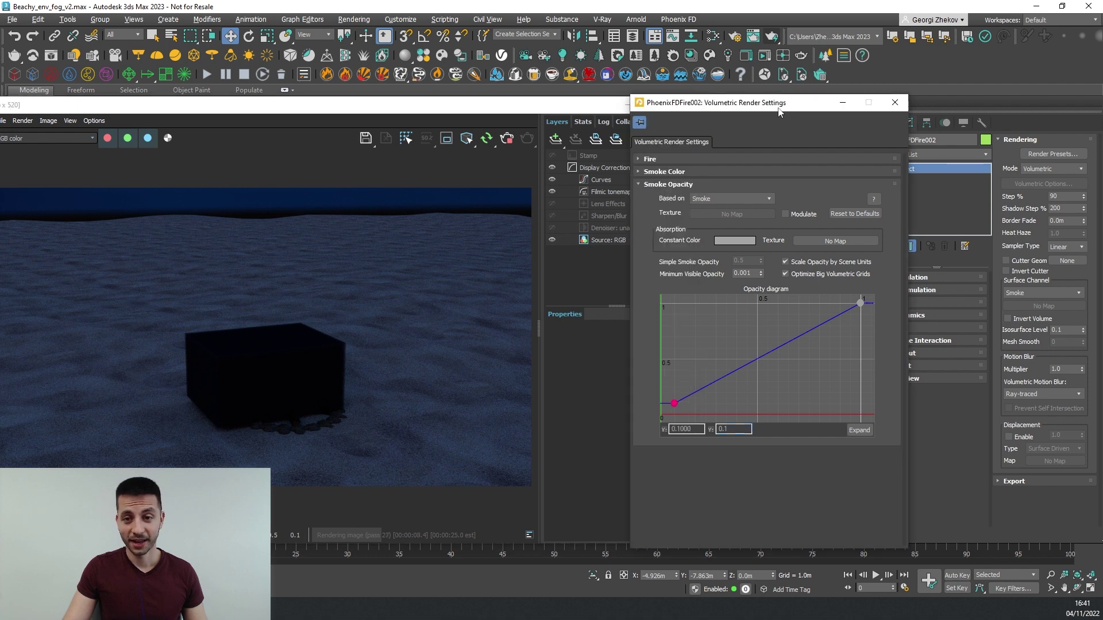
{"action": "left_click", "coordinate": [663, 171]}
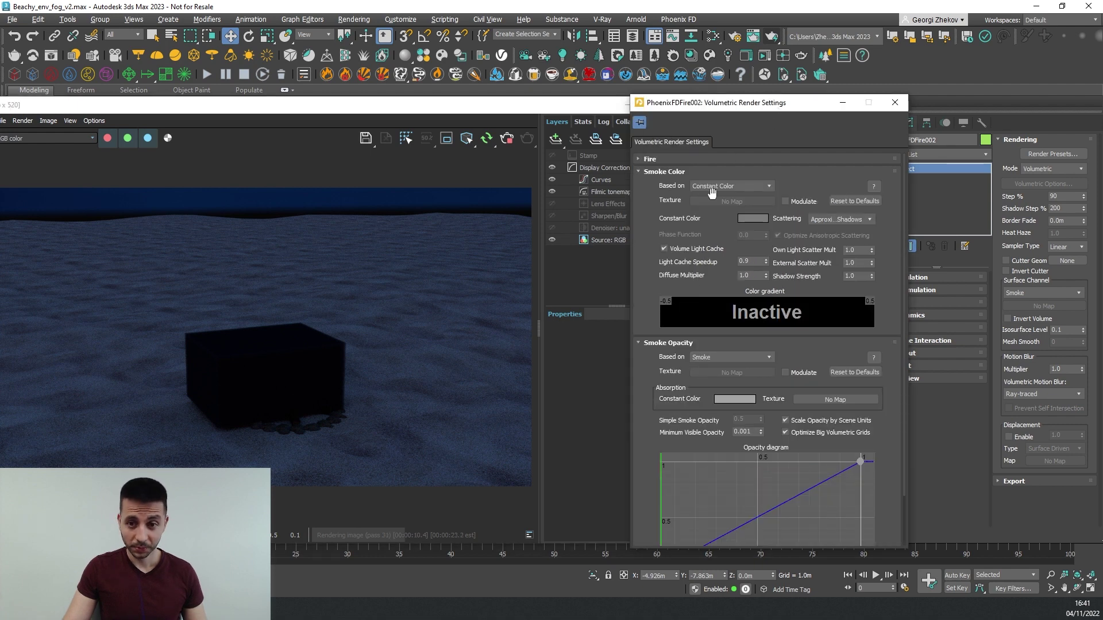
{"action": "left_click", "coordinate": [757, 220]}
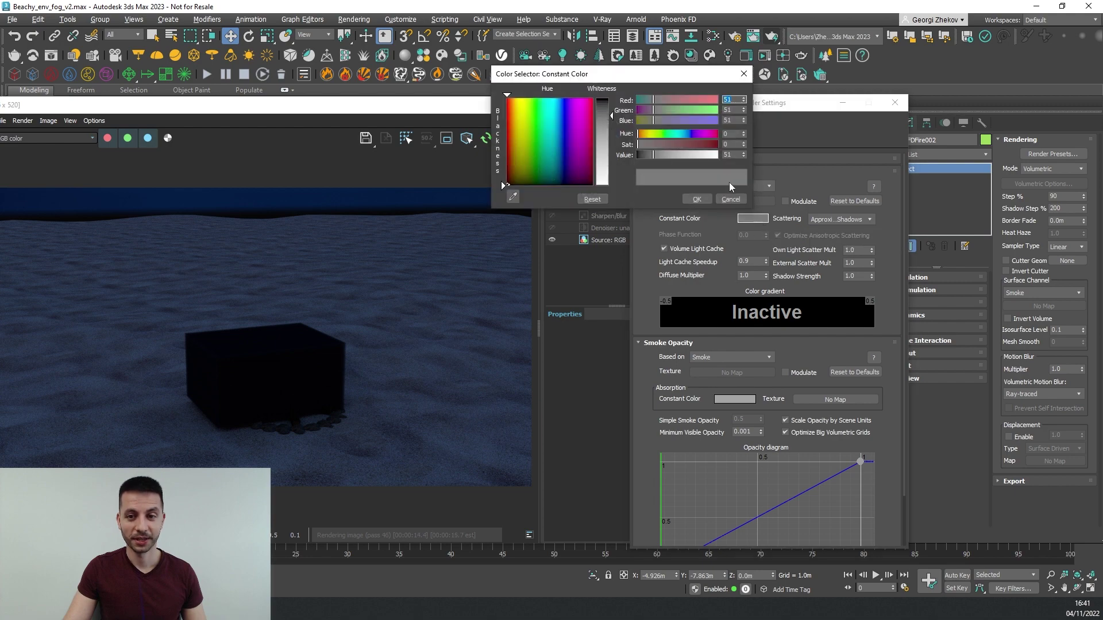
{"action": "left_click_drag", "start_coordinate": [664, 157], "coordinate": [902, 160]}
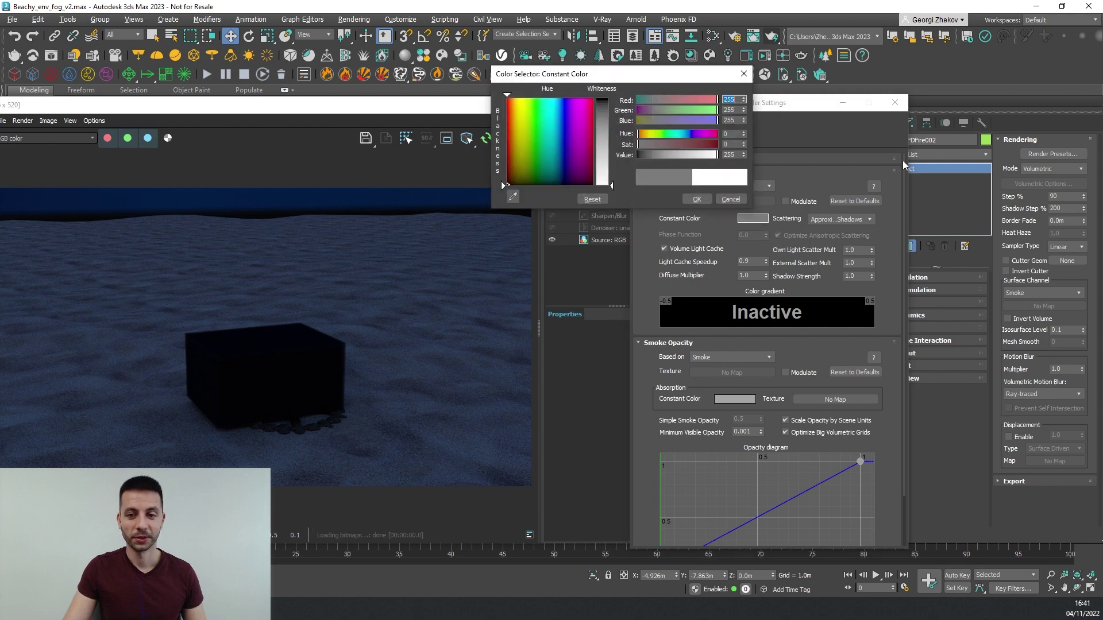
{"action": "left_click", "coordinate": [697, 200]}
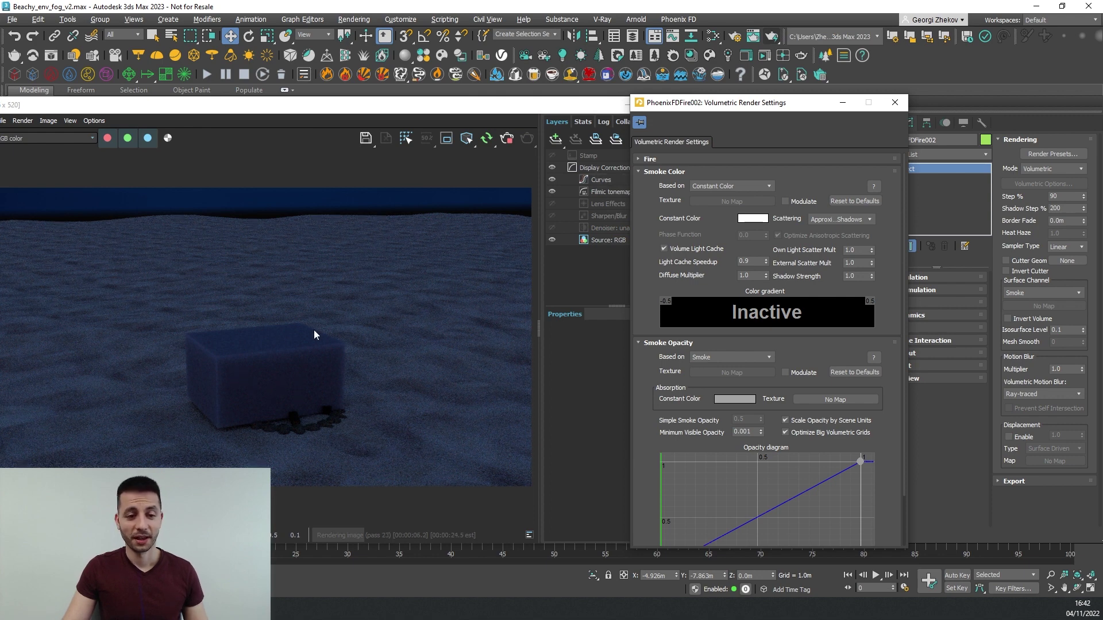
Add an Exposure layer to the render, raise its exposure to 3.790 and inspect the smoke box up close
{"action": "left_click", "coordinate": [553, 139]}
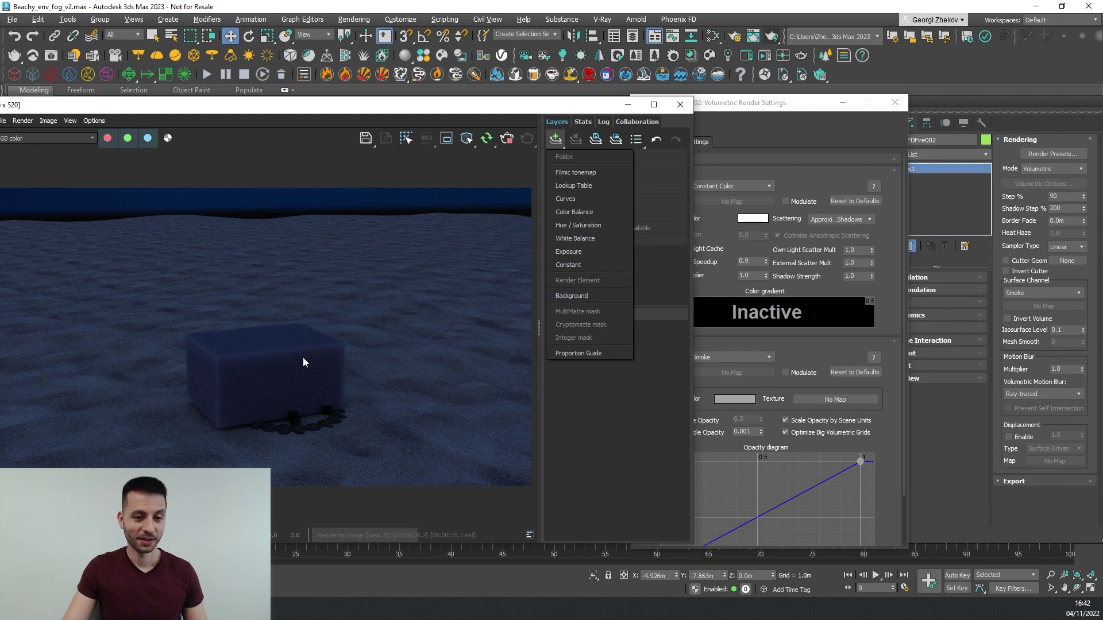
{"action": "left_click", "coordinate": [588, 253]}
{"action": "left_click_drag", "start_coordinate": [596, 365], "coordinate": [631, 366]}
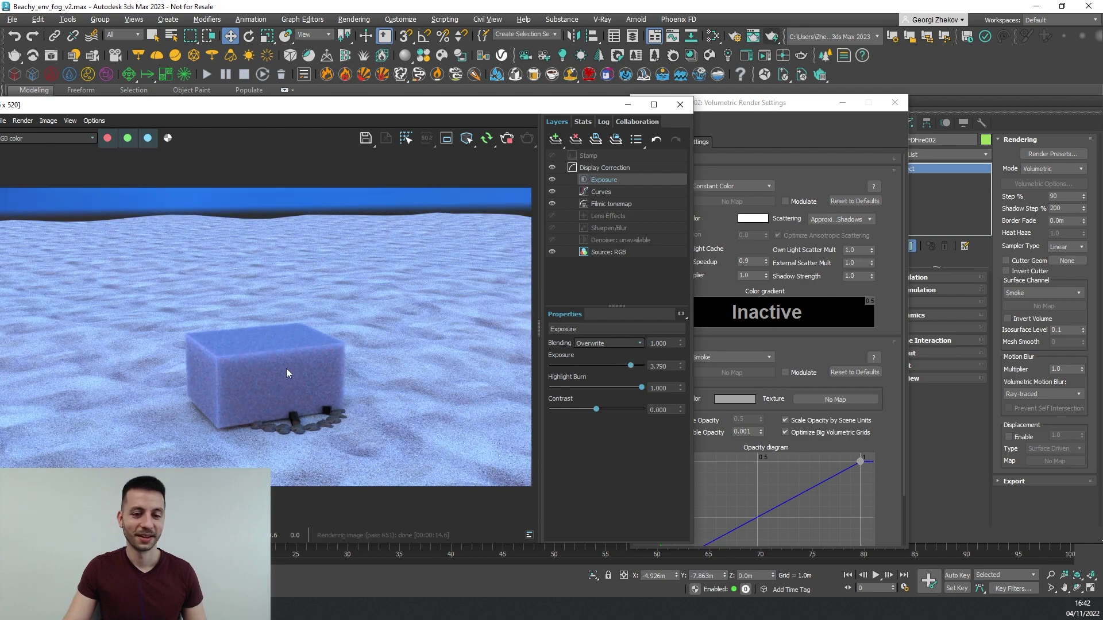
{"action": "scroll", "coordinate": [286, 373], "scroll_direction": "up", "scroll_amount": 2}
{"action": "scroll", "coordinate": [286, 374], "scroll_direction": "down", "scroll_amount": 2}
{"action": "scroll", "coordinate": [286, 374], "scroll_direction": "up", "scroll_amount": 4}
{"action": "scroll", "coordinate": [286, 373], "scroll_direction": "down", "scroll_amount": 2}
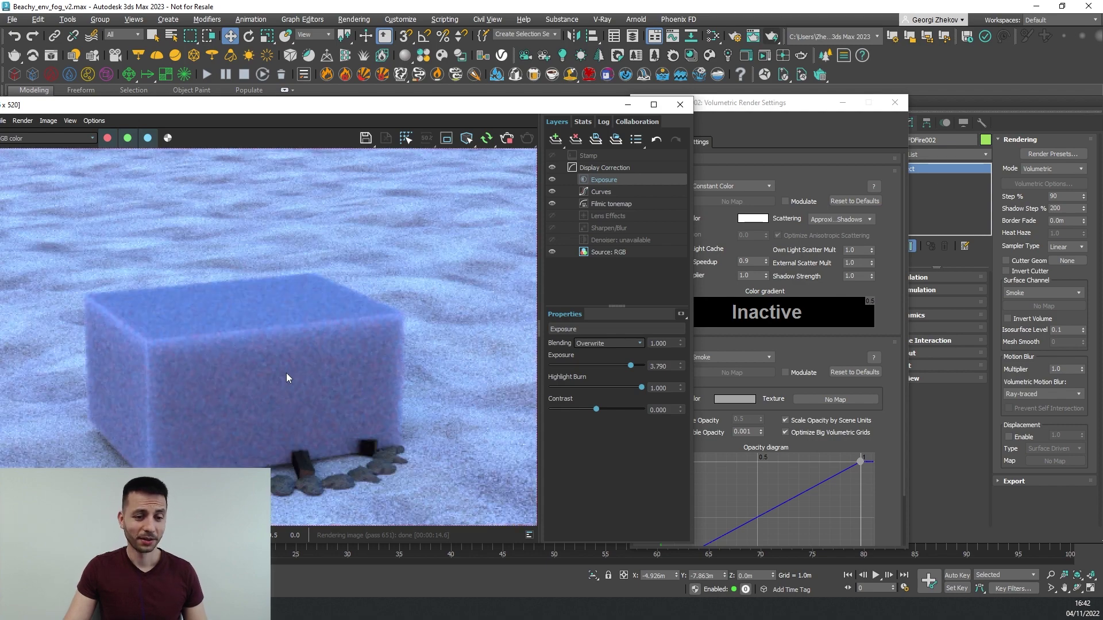
{"action": "scroll", "coordinate": [285, 371], "scroll_direction": "up", "scroll_amount": 2}
{"action": "scroll", "coordinate": [288, 371], "scroll_direction": "down", "scroll_amount": 2}
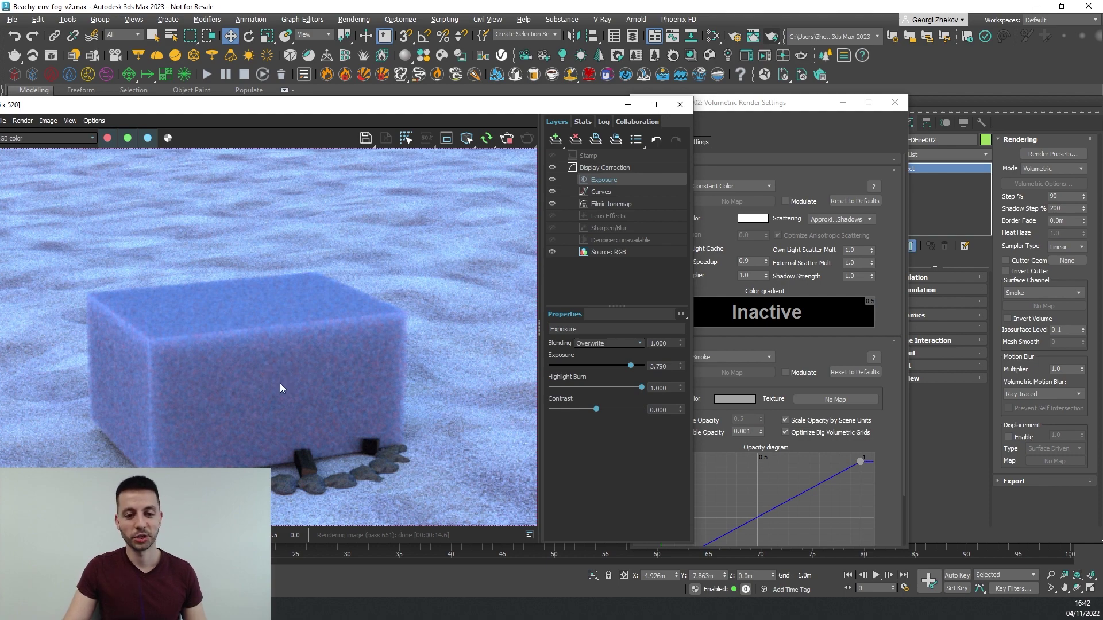
Disable Volume Light Cache in the smoke color settings and examine the shading of the smoke box
{"action": "left_click_drag", "start_coordinate": [741, 104], "coordinate": [800, 99]}
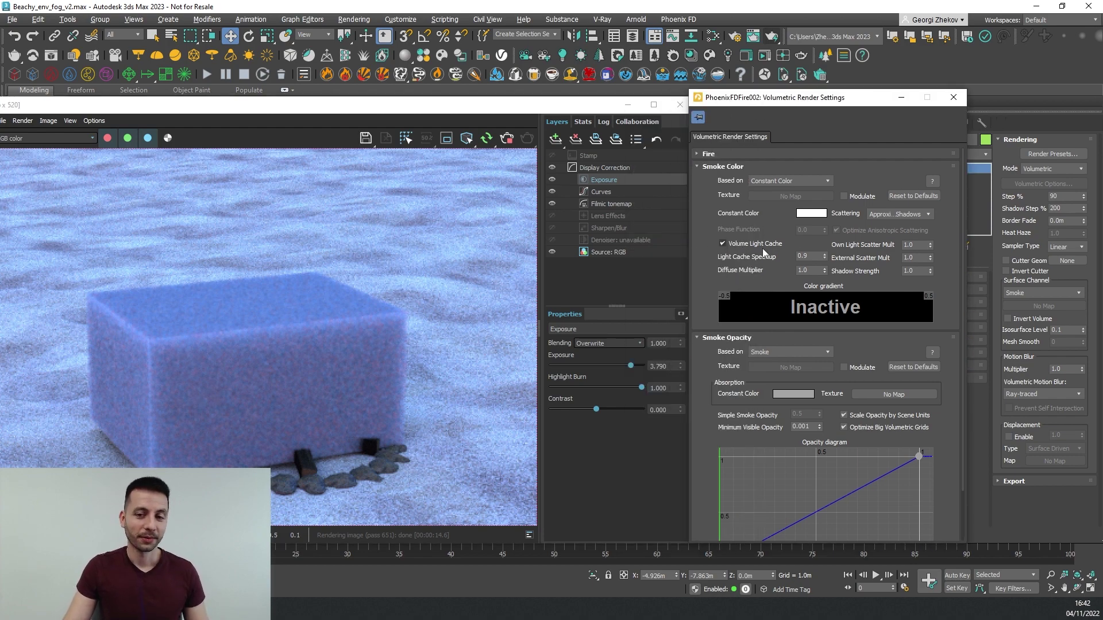
{"action": "mouse_move", "coordinate": [759, 250]}
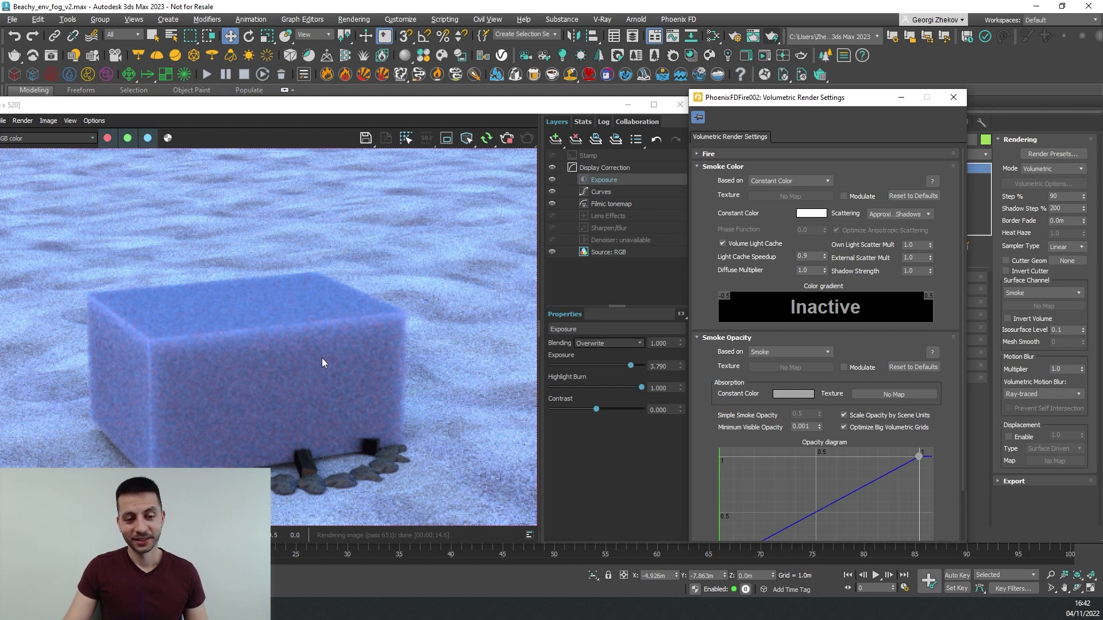
{"action": "left_click", "coordinate": [747, 244]}
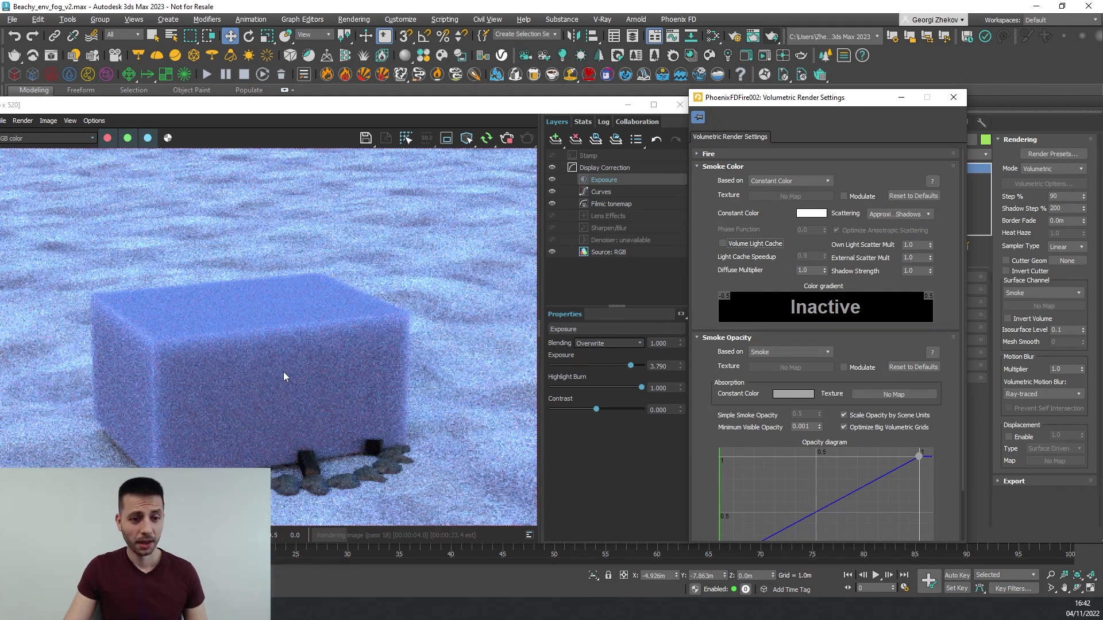
{"action": "scroll", "coordinate": [286, 374], "scroll_direction": "up", "scroll_amount": 3}
{"action": "scroll", "coordinate": [319, 333], "scroll_direction": "down", "scroll_amount": 2}
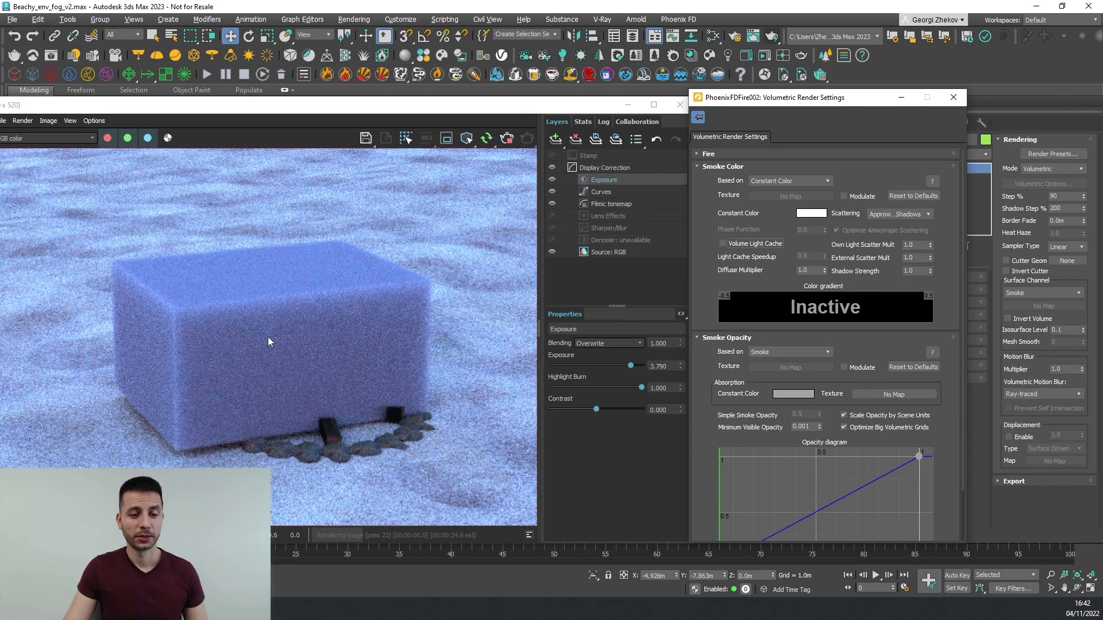
{"action": "scroll", "coordinate": [321, 324], "scroll_direction": "up", "scroll_amount": 2}
{"action": "scroll", "coordinate": [322, 324], "scroll_direction": "down", "scroll_amount": 2}
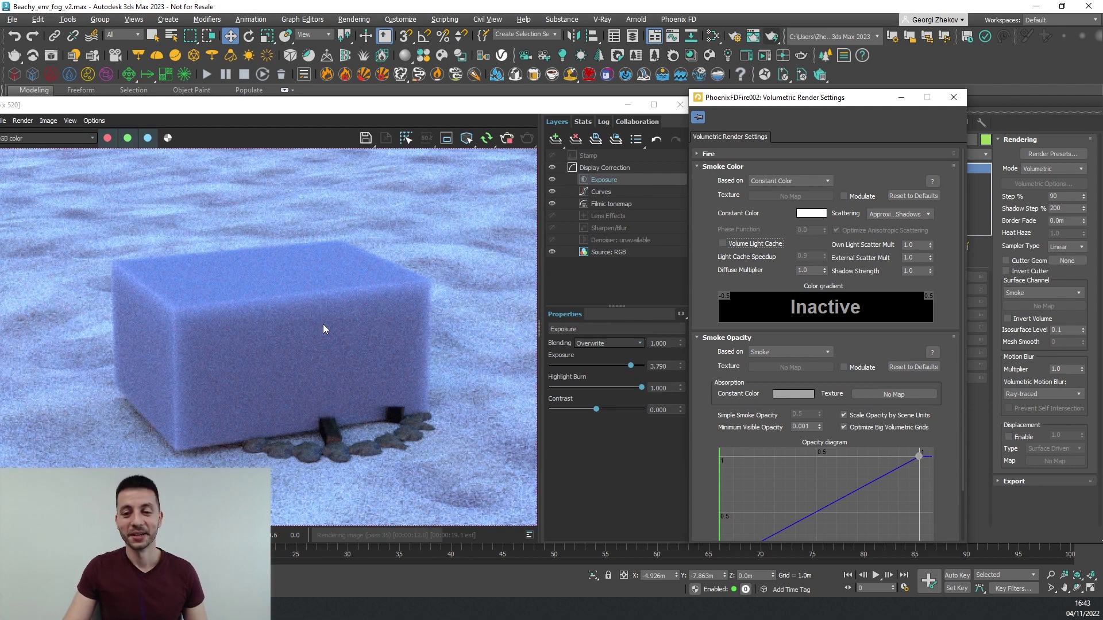
Enable Volume Light Cache and set Light Cache Speedup to 0.2
{"action": "left_click", "coordinate": [732, 247]}
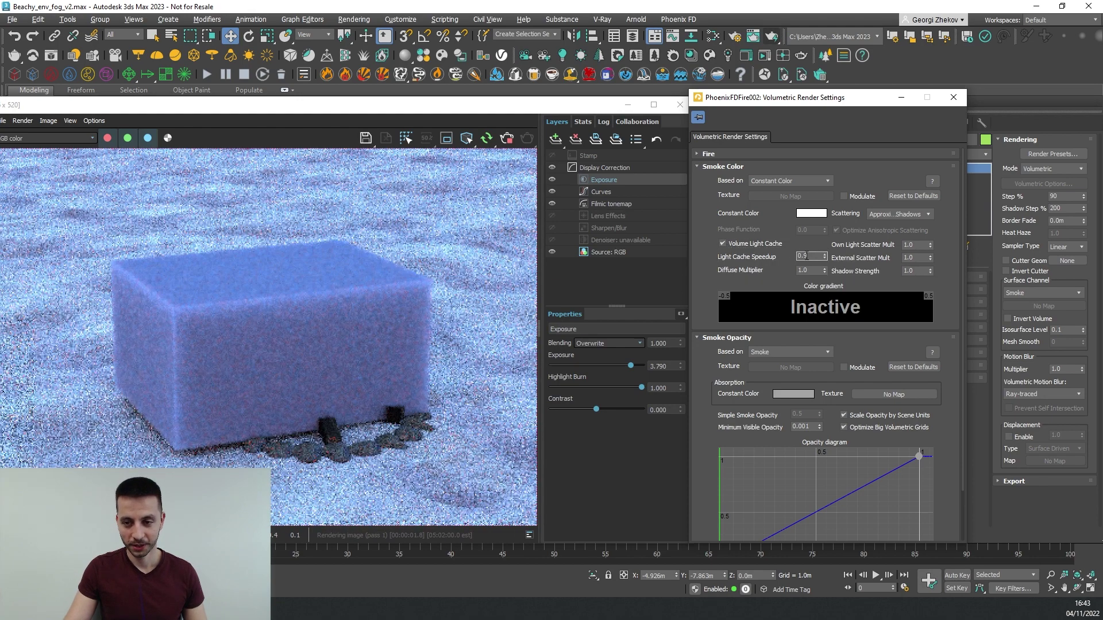
{"action": "type", "text": "0.2"}
{"action": "key", "text": "Return"}
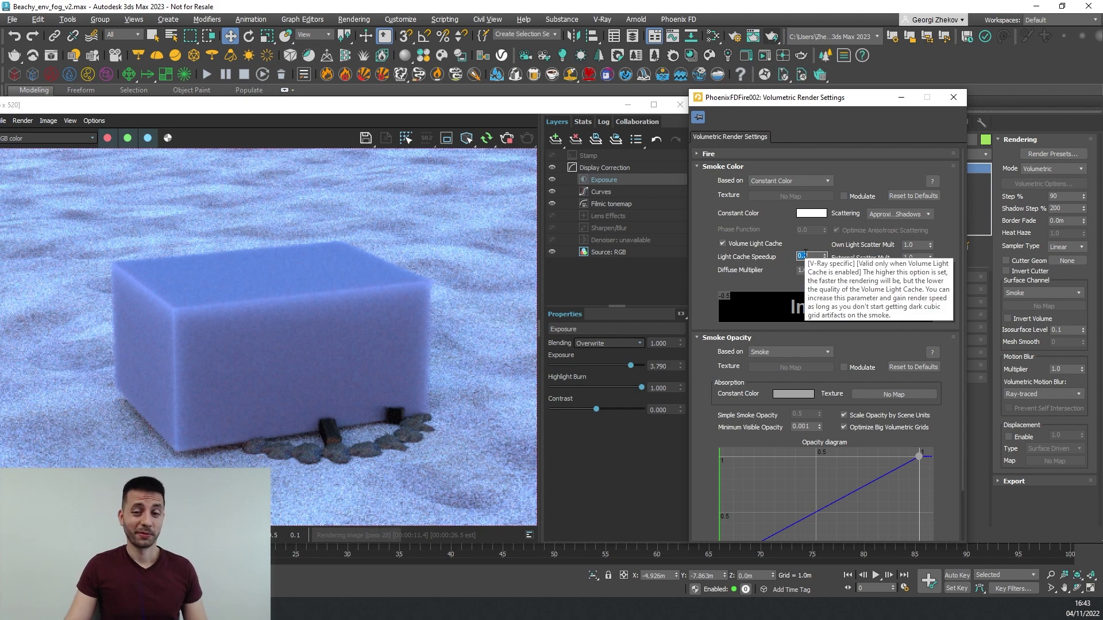
Turn Volume Light Cache off and on for comparison, and set Light Cache Speedup to 0.9
{"action": "left_click", "coordinate": [724, 242]}
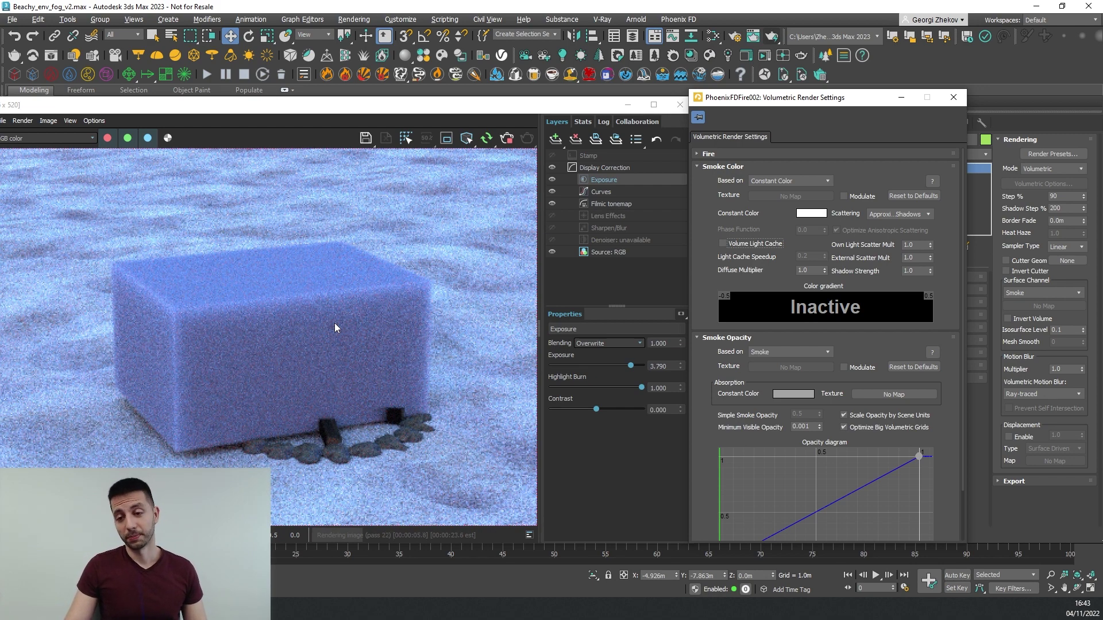
{"action": "left_click", "coordinate": [723, 244]}
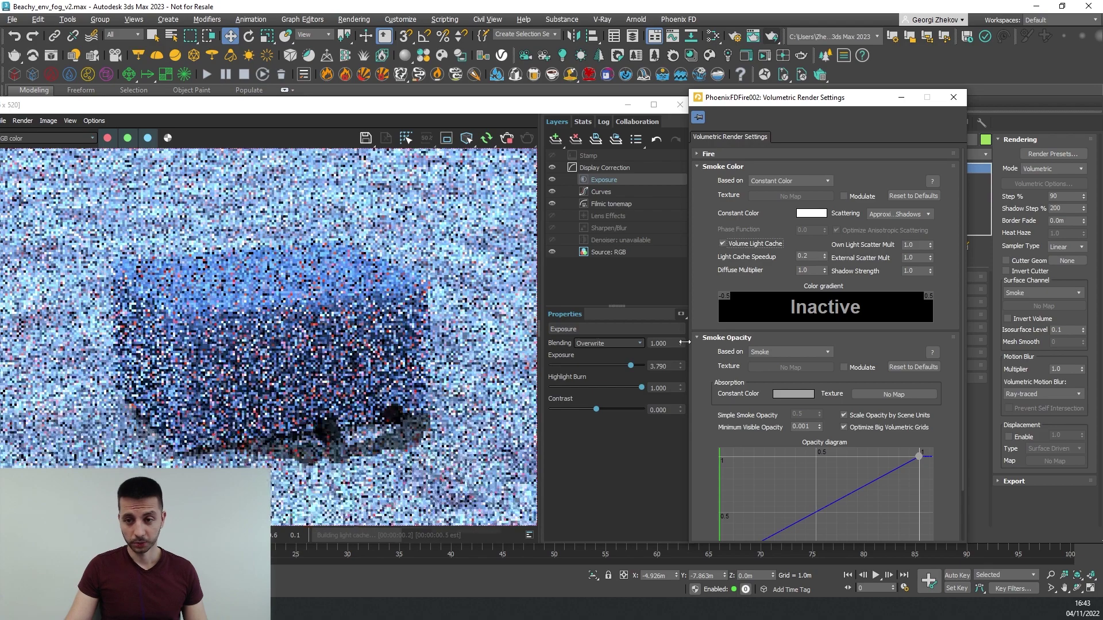
{"action": "double_click", "coordinate": [809, 256]}
{"action": "type", "text": "0.9"}
{"action": "key", "text": "Return"}
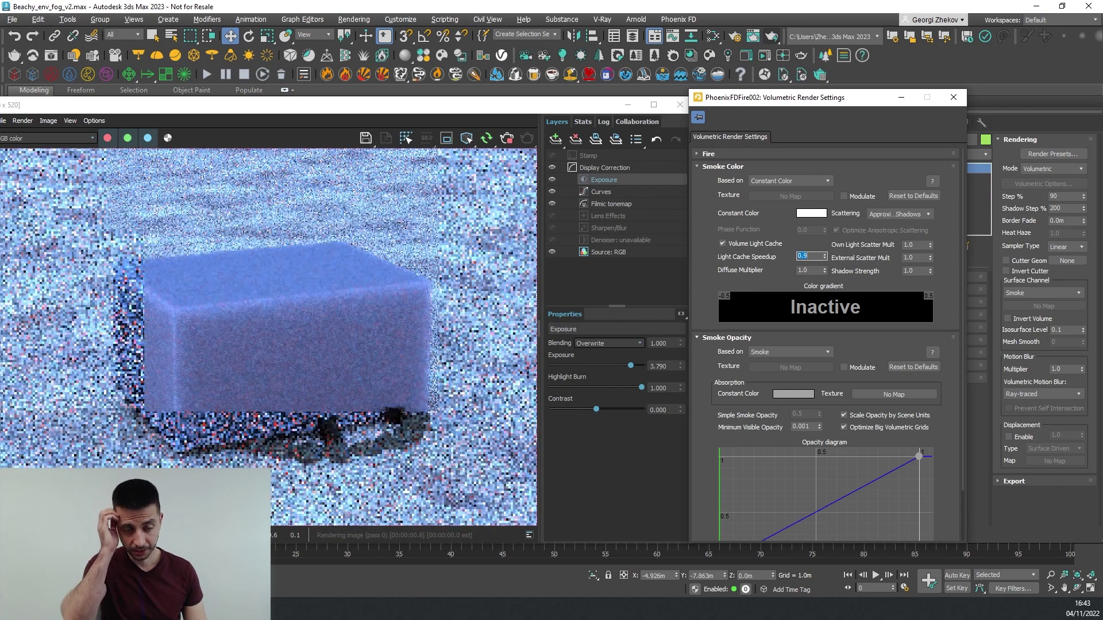
Delete the Exposure layer from the frame buffer's display corrections
{"action": "left_click", "coordinate": [597, 178]}
{"action": "left_click", "coordinate": [575, 139]}
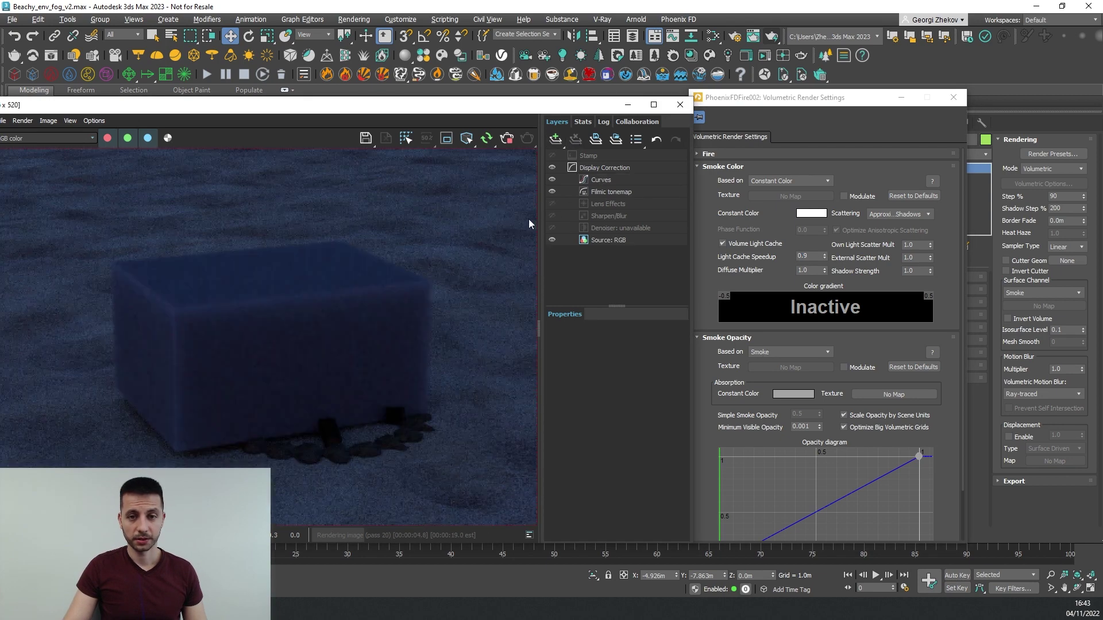
{"action": "scroll", "coordinate": [367, 276], "scroll_direction": "down", "scroll_amount": 2}
{"action": "scroll", "coordinate": [343, 329], "scroll_direction": "up", "scroll_amount": 2}
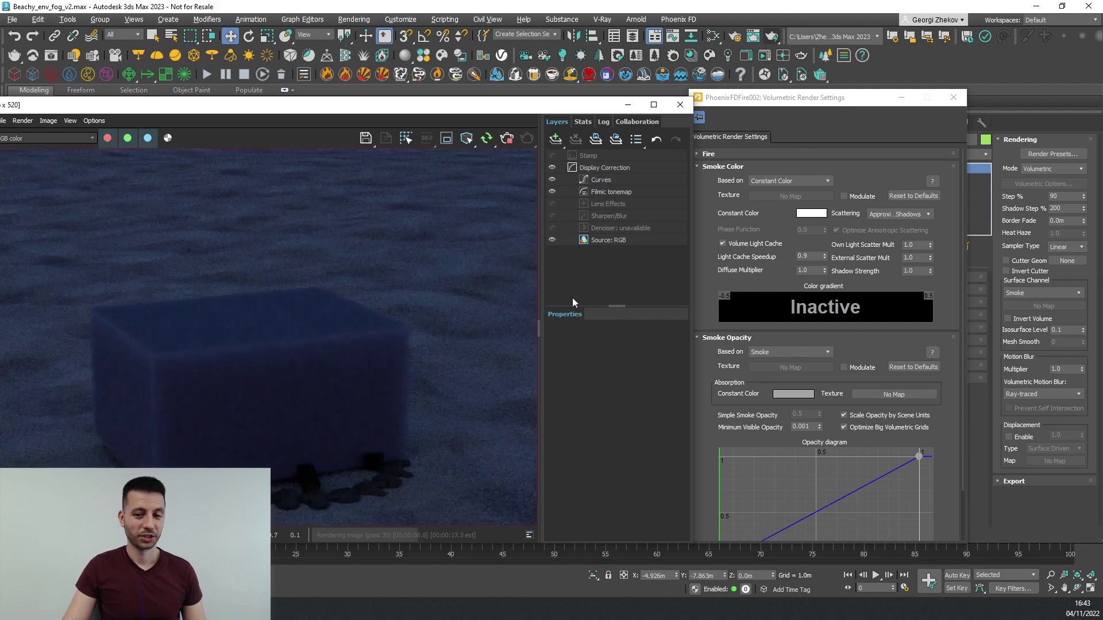
Try Y values of 0.02, 0.01 and 0.001 for the first point of the smoke opacity diagram
{"action": "left_click", "coordinate": [712, 237]}
{"action": "left_click_drag", "start_coordinate": [712, 385], "coordinate": [712, 325]}
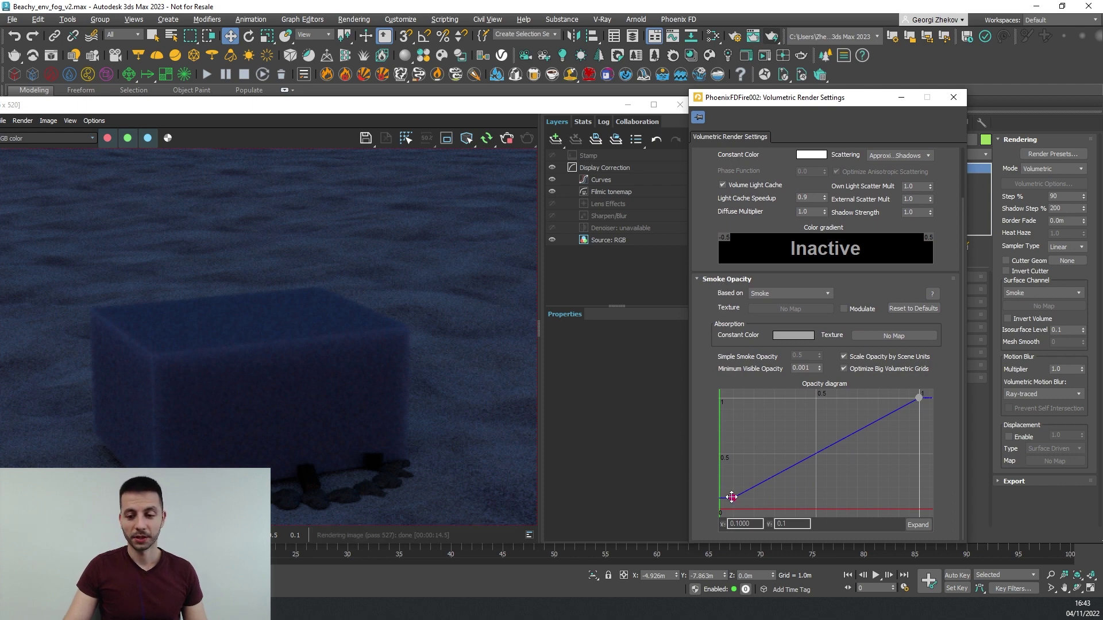
{"action": "left_click", "coordinate": [792, 524]}
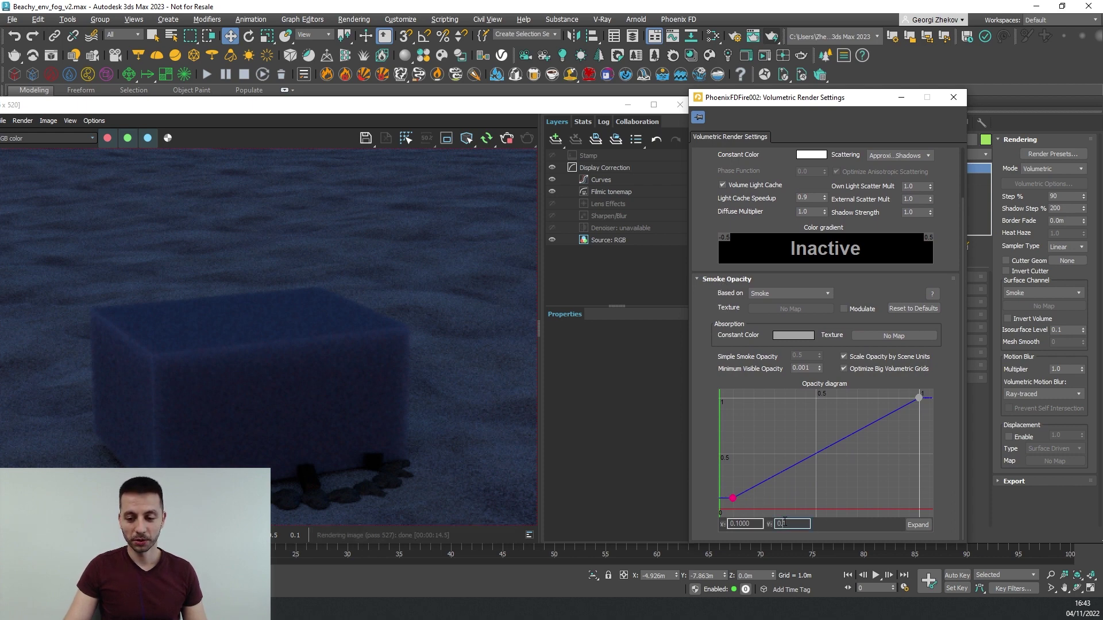
{"action": "left_click_drag", "start_coordinate": [781, 523], "coordinate": [788, 523]}
{"action": "type", "text": "02"}
{"action": "key", "text": "Return"}
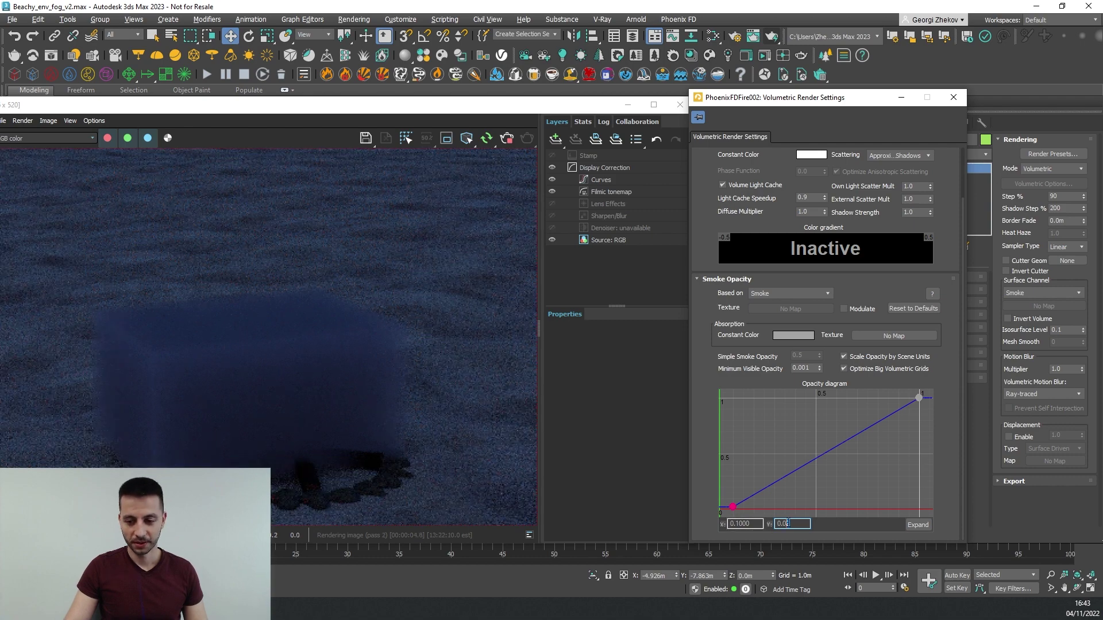
{"action": "key", "text": "Return"}
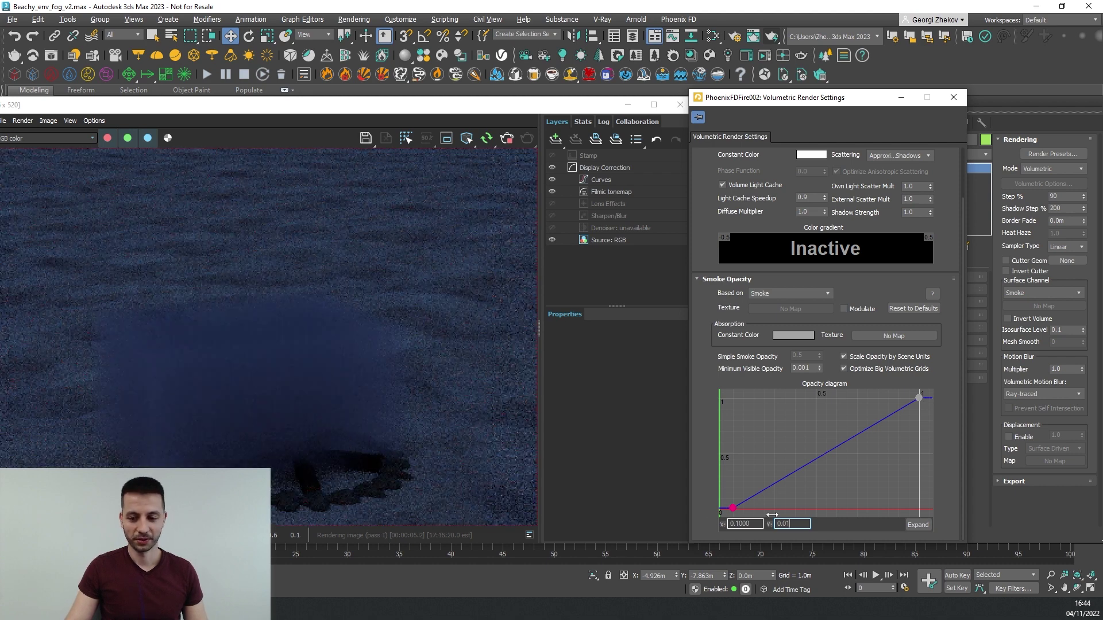
{"action": "type", "text": "01"}
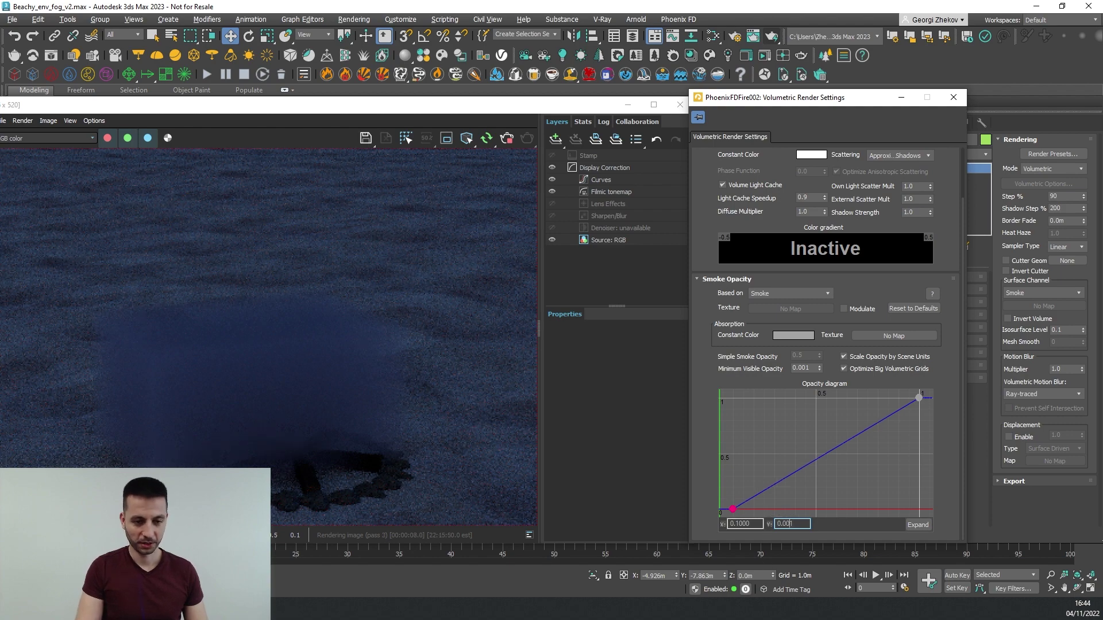
{"action": "key", "text": "Return"}
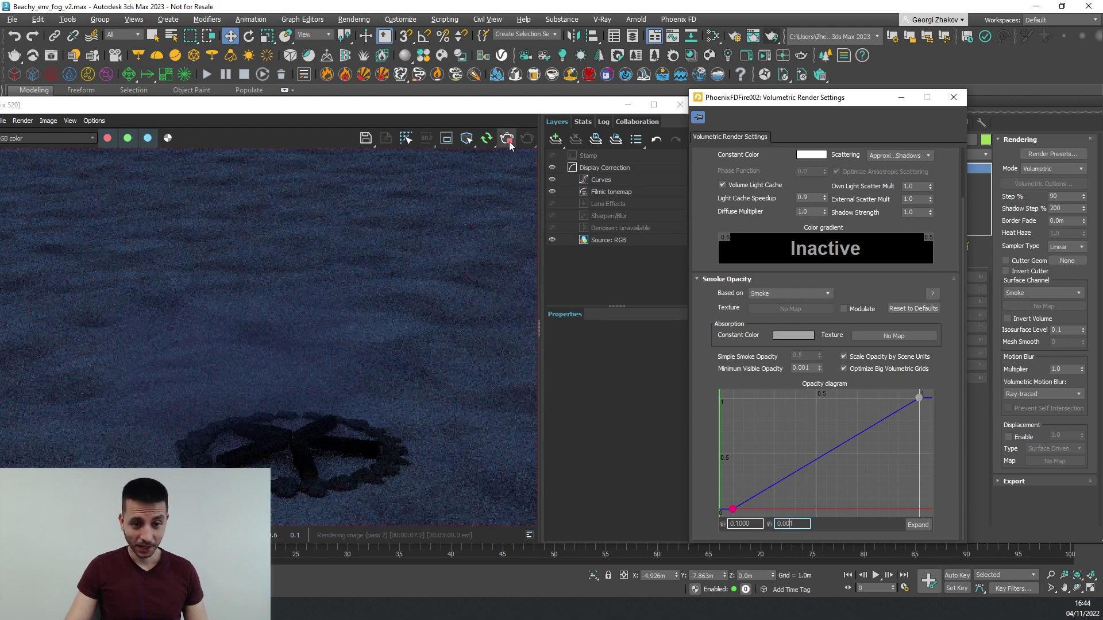
Set the first opacity point's Y value back to 0.1 and stop the interactive render
{"action": "left_click_drag", "start_coordinate": [790, 524], "coordinate": [787, 525]}
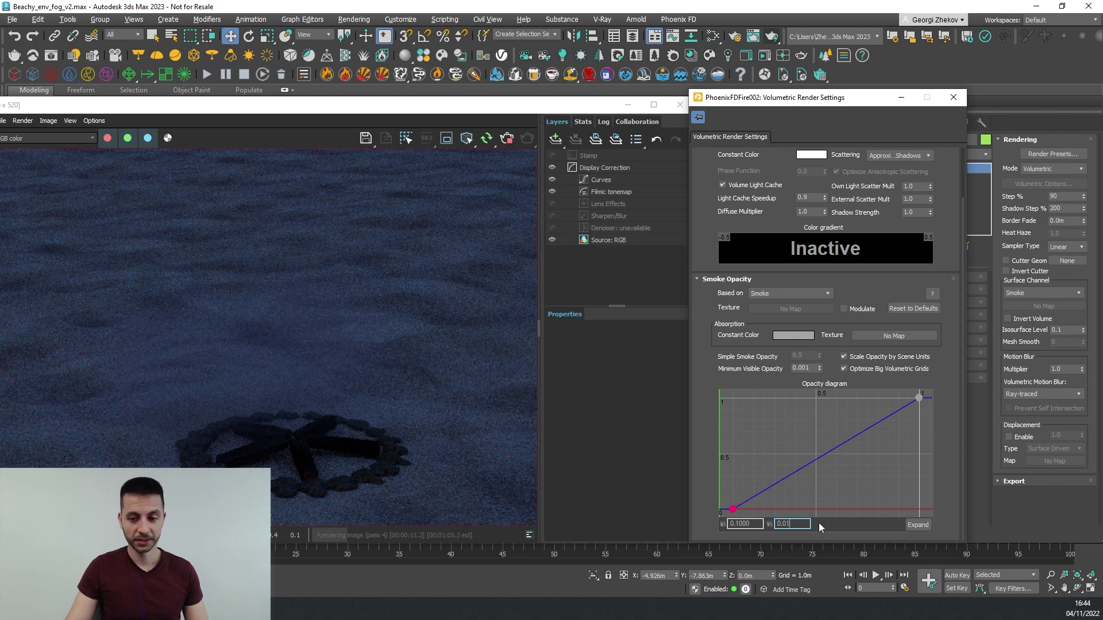
{"action": "key", "text": "BackSpace"}
{"action": "key", "text": "BackSpace"}
{"action": "key", "text": "Return"}
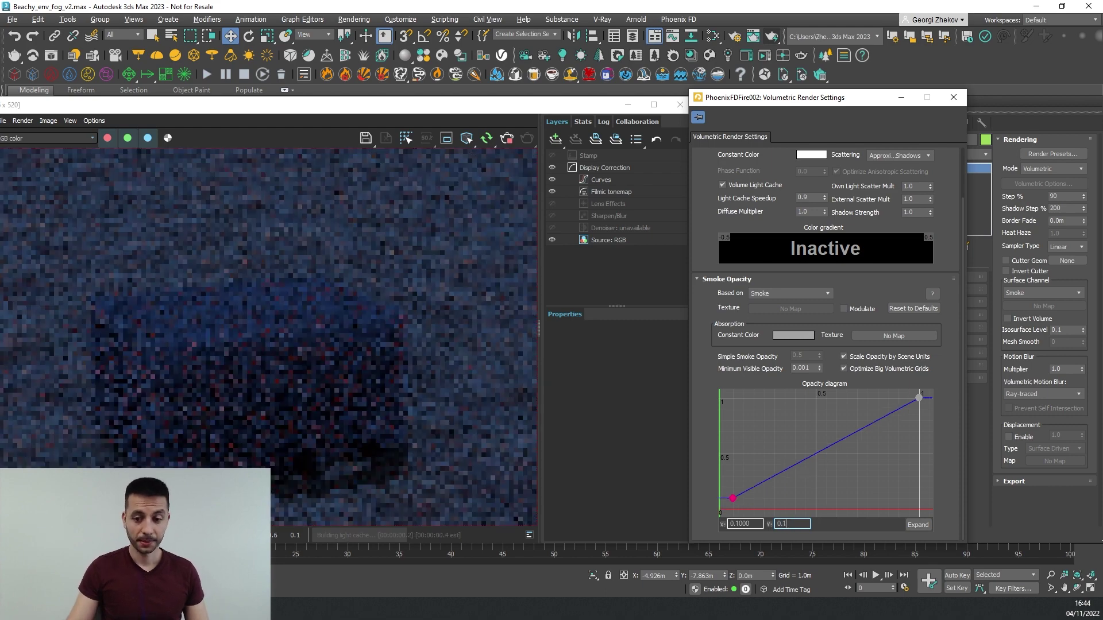
{"action": "left_click", "coordinate": [308, 364]}
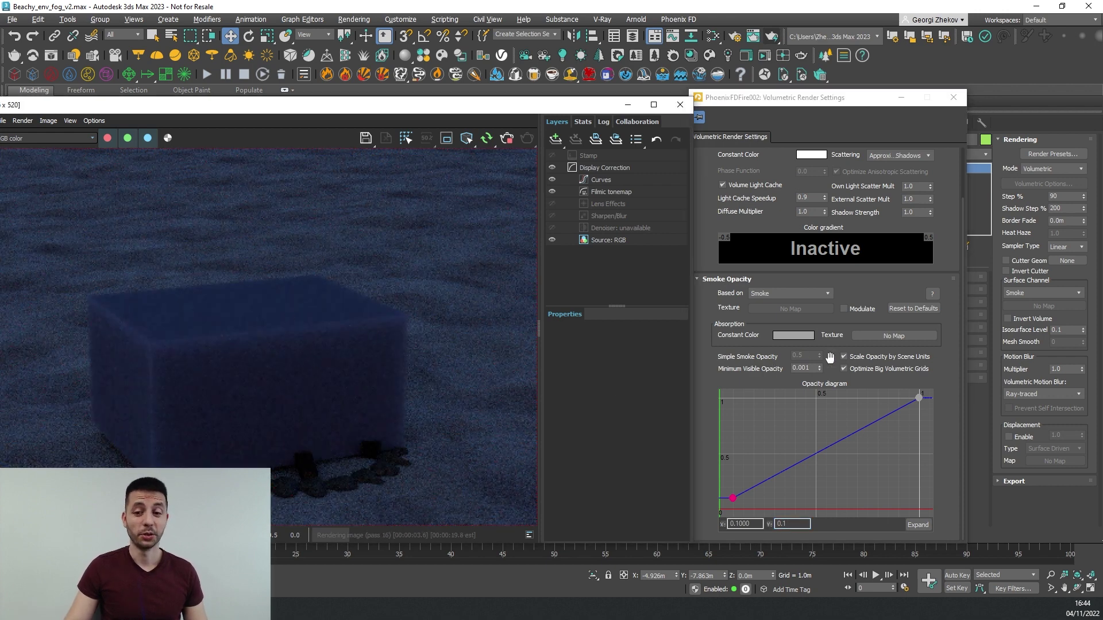
{"action": "left_click", "coordinate": [510, 140]}
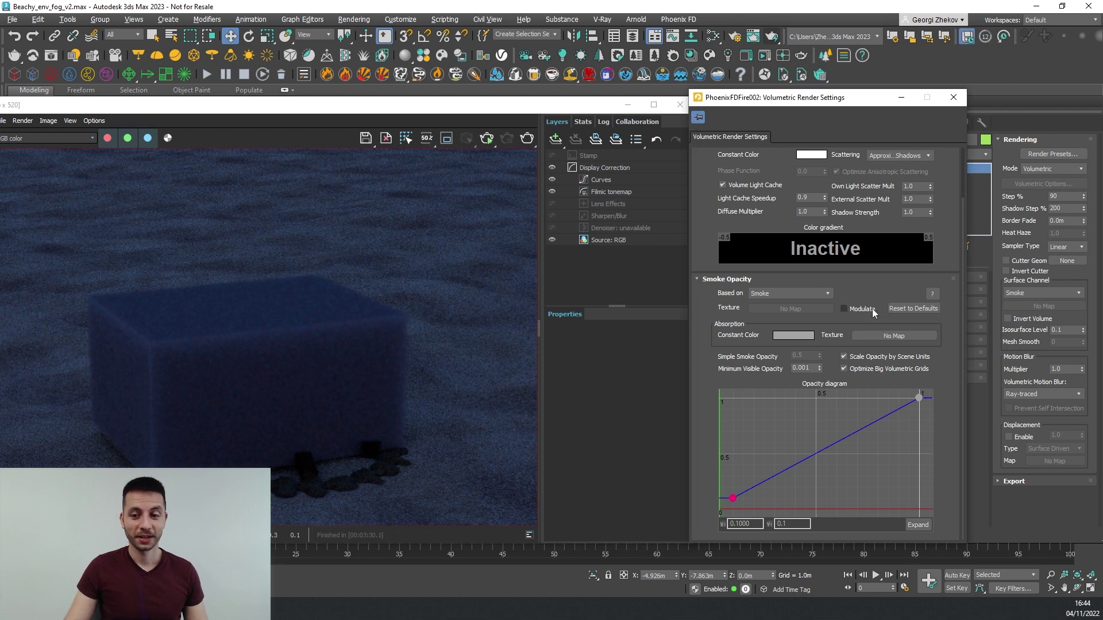
Enable Modulate for the smoke opacity and assign a general Noise map as its texture
{"action": "left_click", "coordinate": [849, 310]}
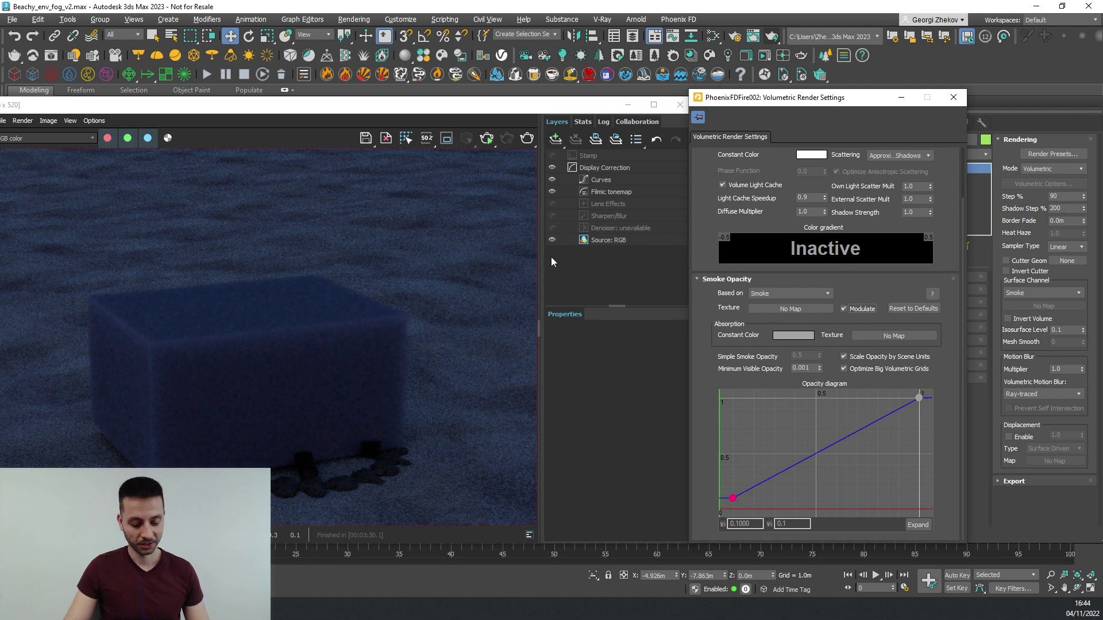
{"action": "left_click", "coordinate": [771, 312]}
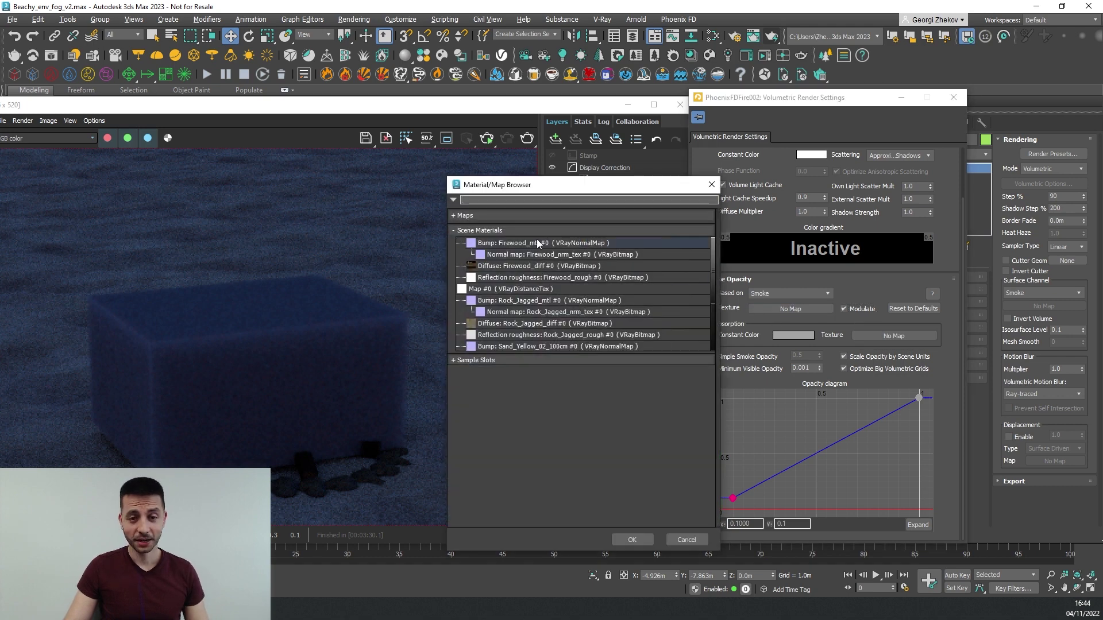
{"action": "type", "text": "Noise"}
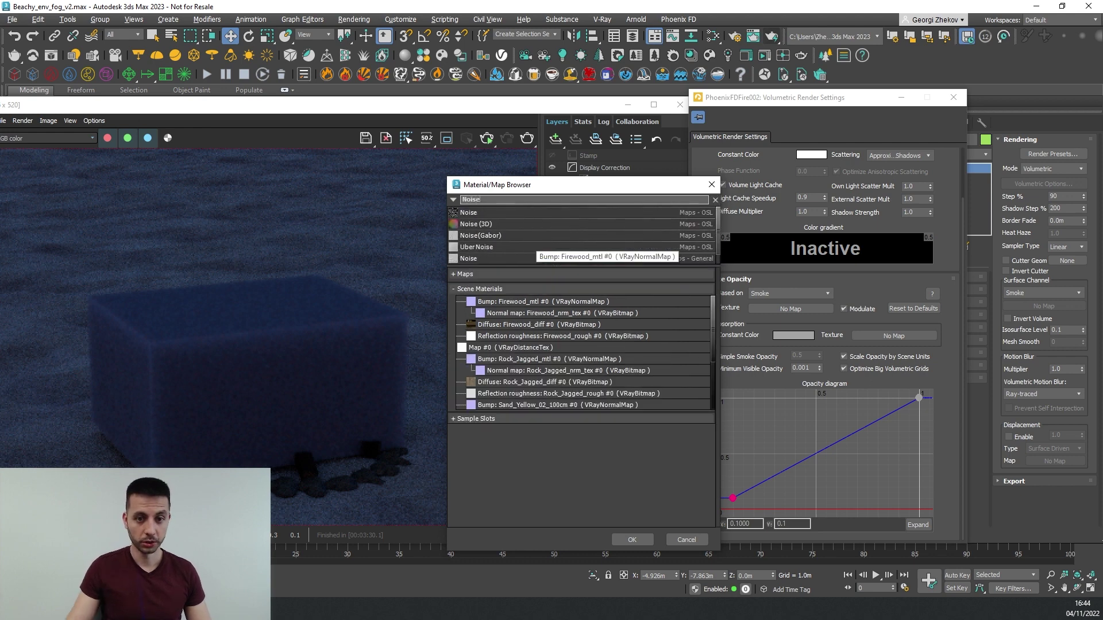
{"action": "left_click", "coordinate": [467, 259]}
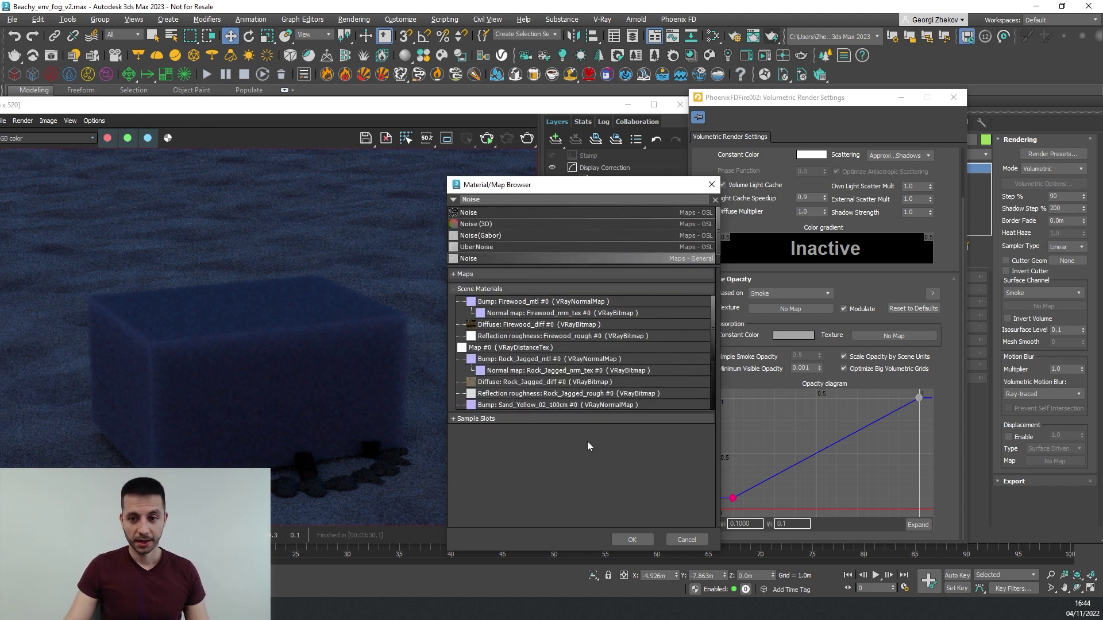
{"action": "left_click", "coordinate": [631, 539]}
Bring the smoke opacity's Noise map into the Slate Material Editor and show its parameters
{"action": "key", "text": "m"}
{"action": "middle_click_drag", "start_coordinate": [427, 502], "coordinate": [378, 371]}
{"action": "middle_click_drag", "start_coordinate": [469, 504], "coordinate": [460, 477]}
{"action": "left_click_drag", "start_coordinate": [525, 307], "coordinate": [485, 299]}
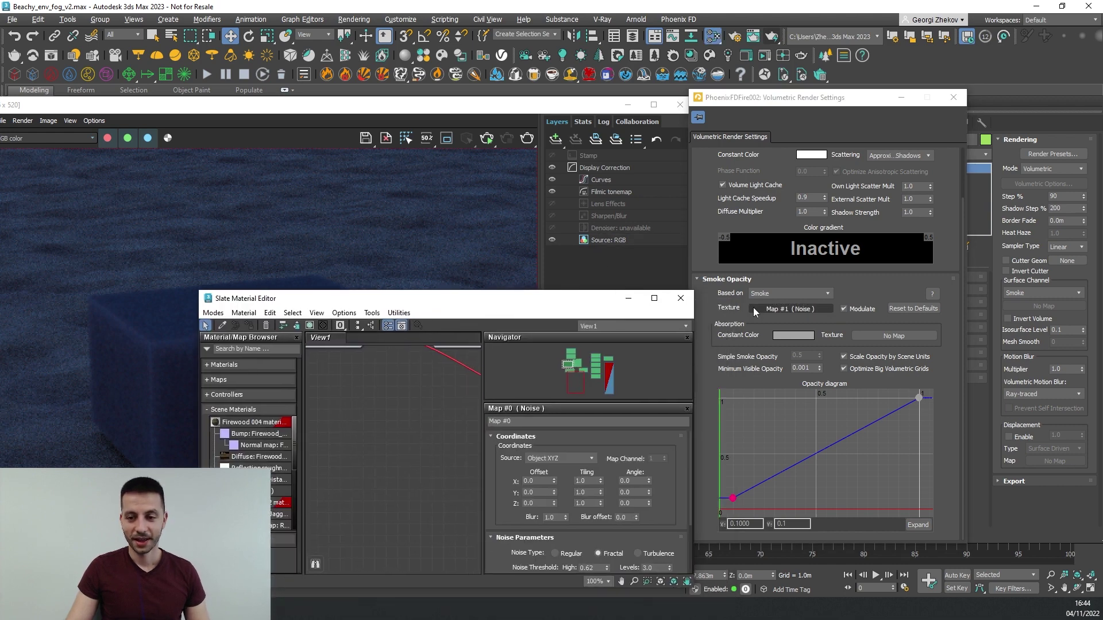
{"action": "left_click_drag", "start_coordinate": [762, 312], "coordinate": [398, 467]}
{"action": "left_click", "coordinate": [422, 482]}
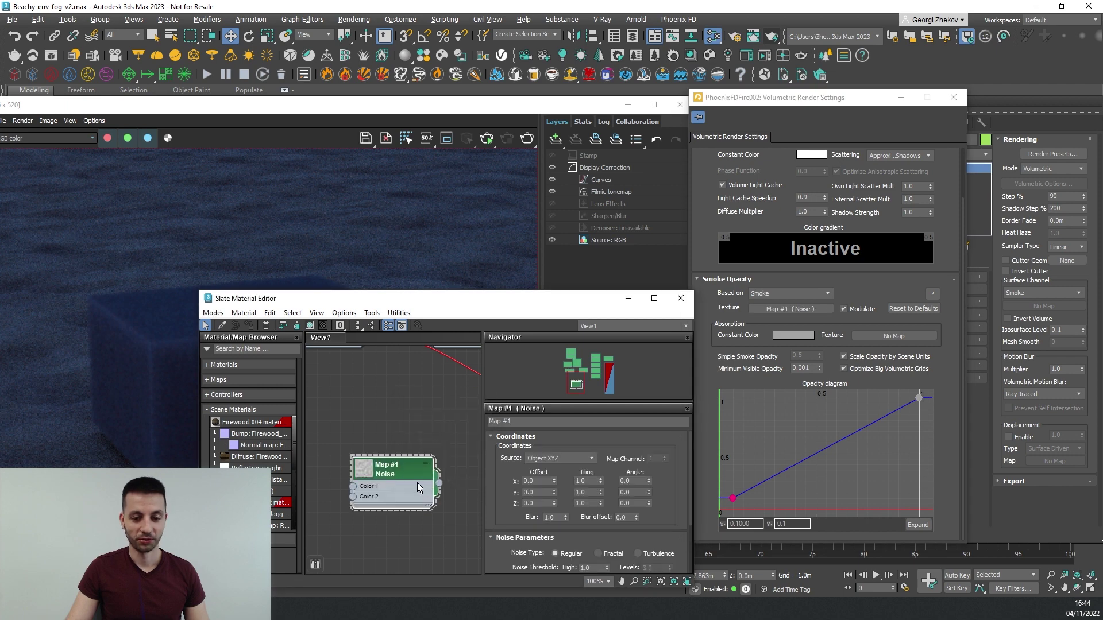
{"action": "left_click_drag", "start_coordinate": [506, 300], "coordinate": [520, 327]}
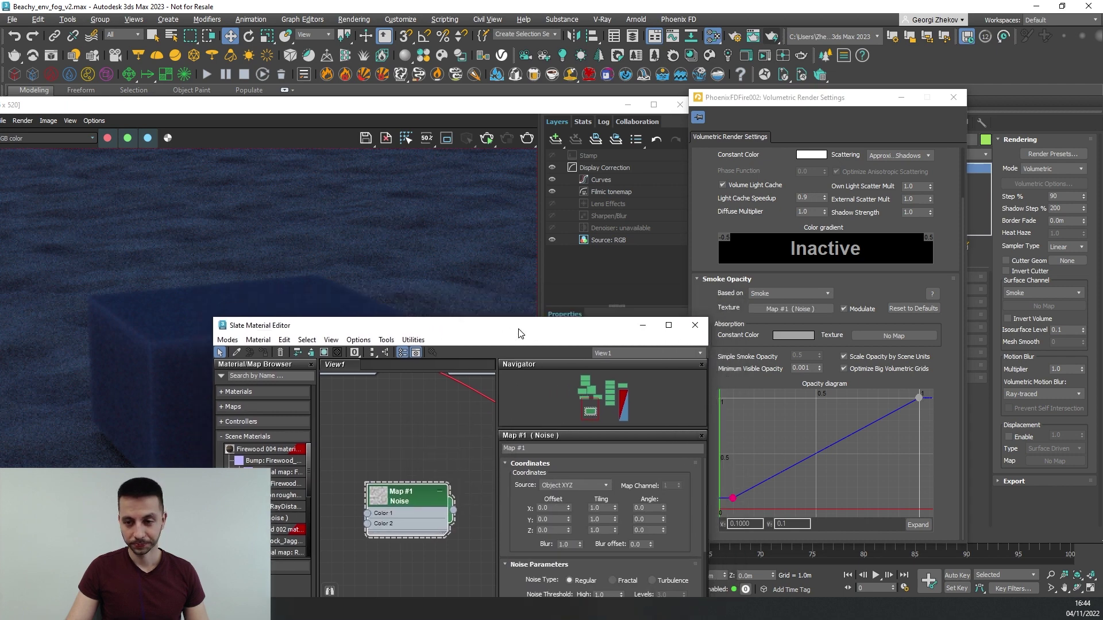
Start the interactive render and set the Noise map's threshold to Low 0.48 and High 0.73
{"action": "left_click", "coordinate": [487, 140]}
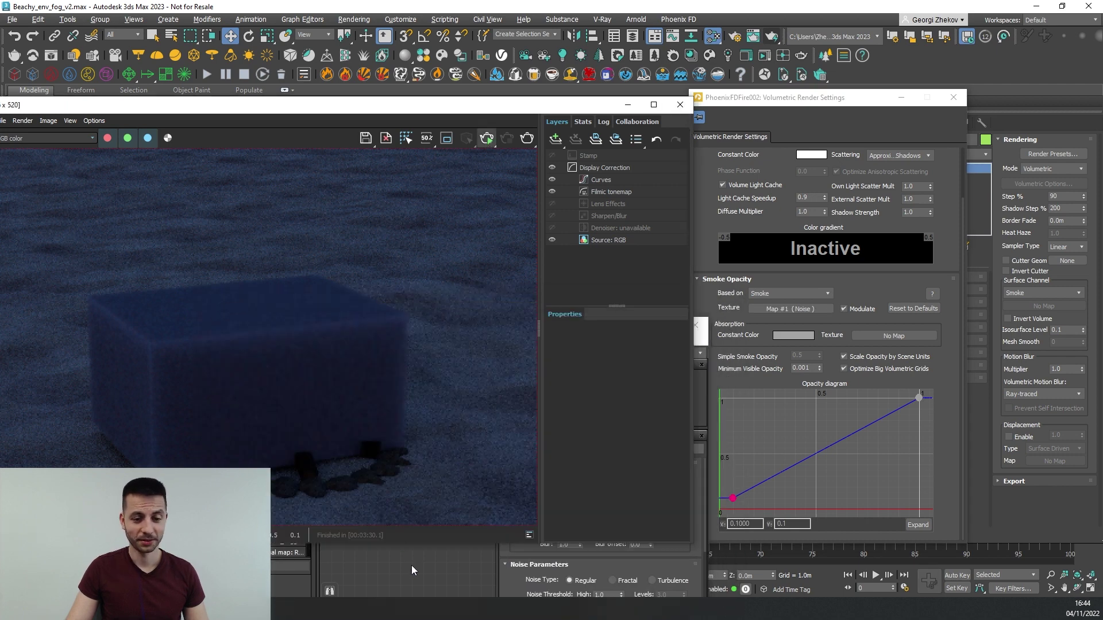
{"action": "key", "text": "shift+q"}
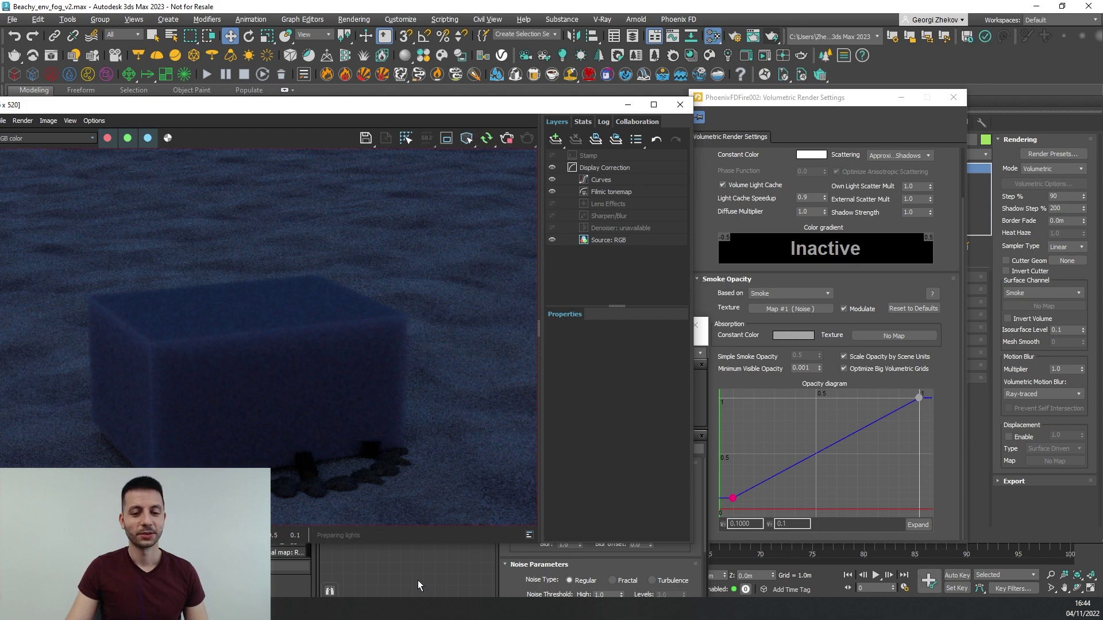
{"action": "left_click", "coordinate": [418, 581]}
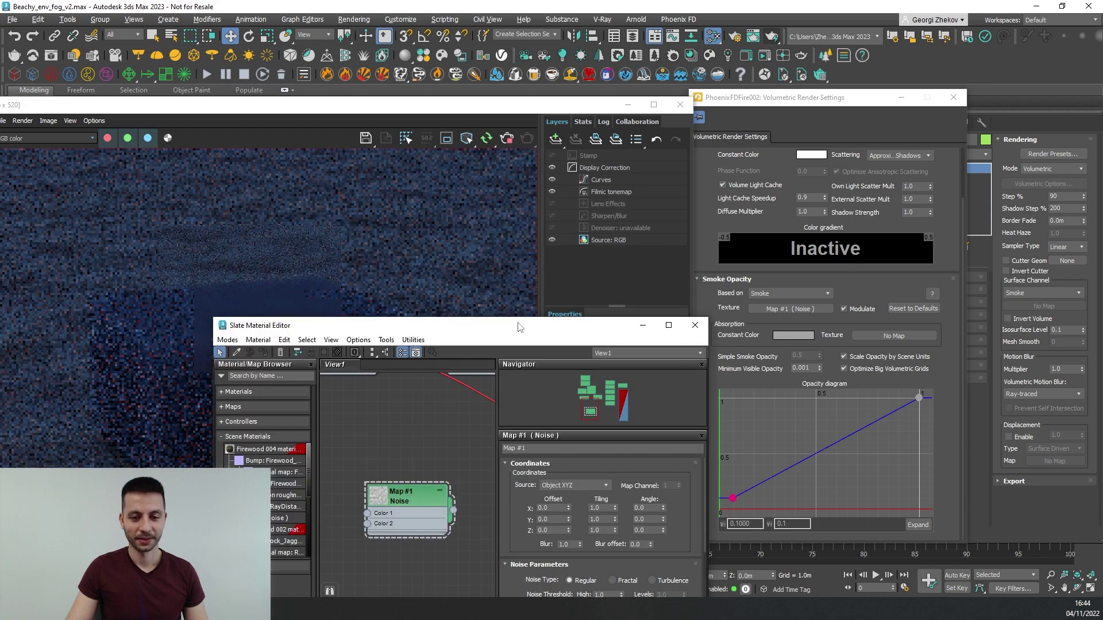
{"action": "left_click_drag", "start_coordinate": [520, 328], "coordinate": [684, 316]}
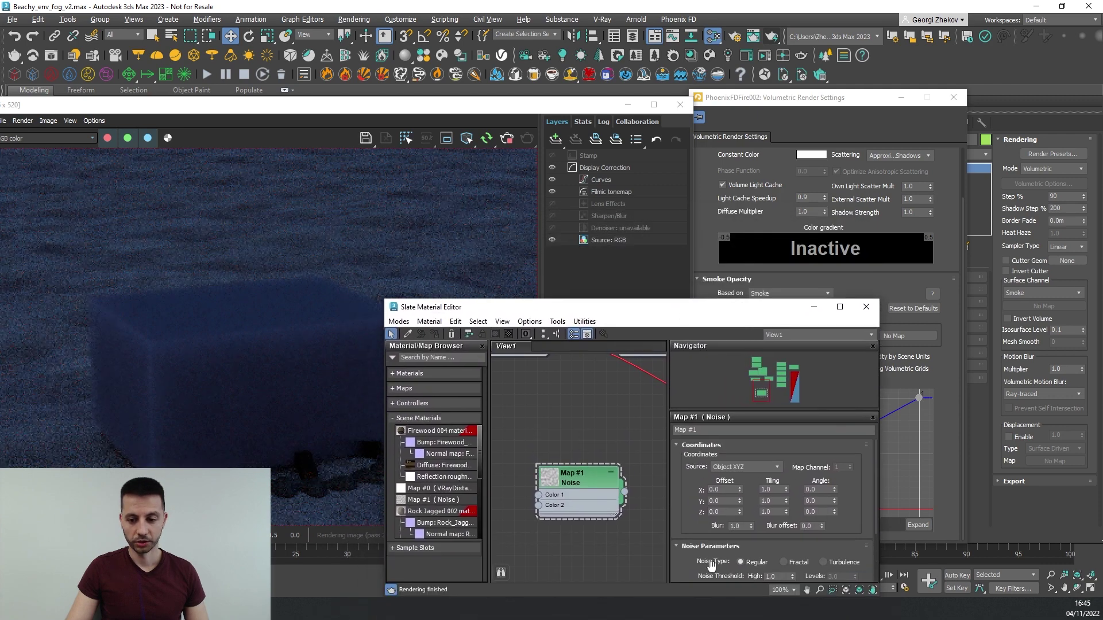
{"action": "scroll", "coordinate": [718, 562], "scroll_direction": "down", "scroll_amount": 3}
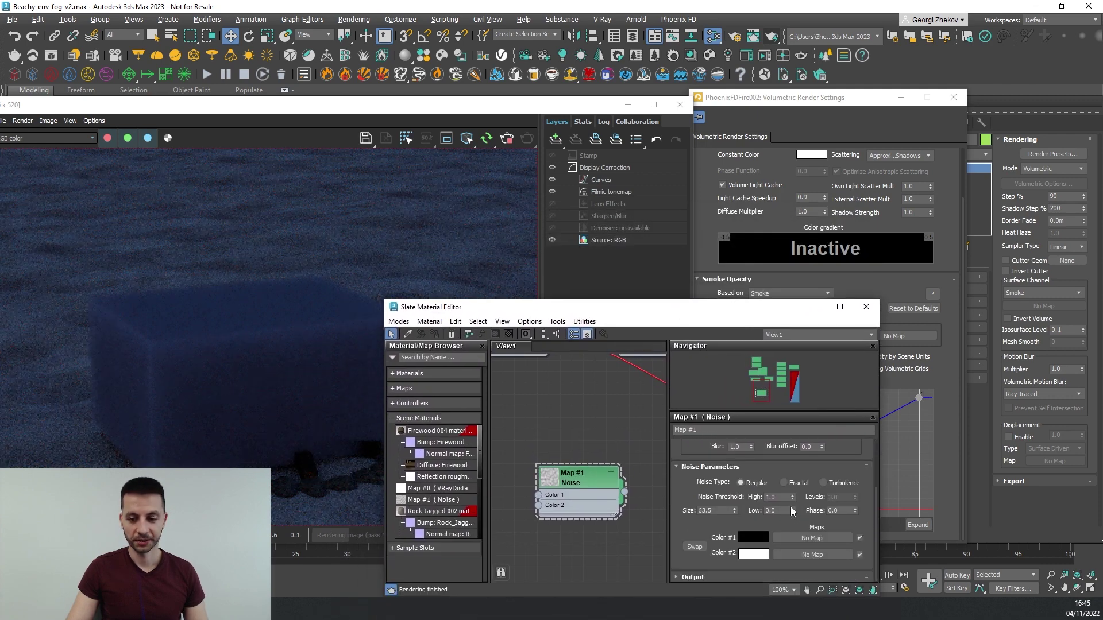
{"action": "left_click_drag", "start_coordinate": [792, 510], "coordinate": [800, 448]}
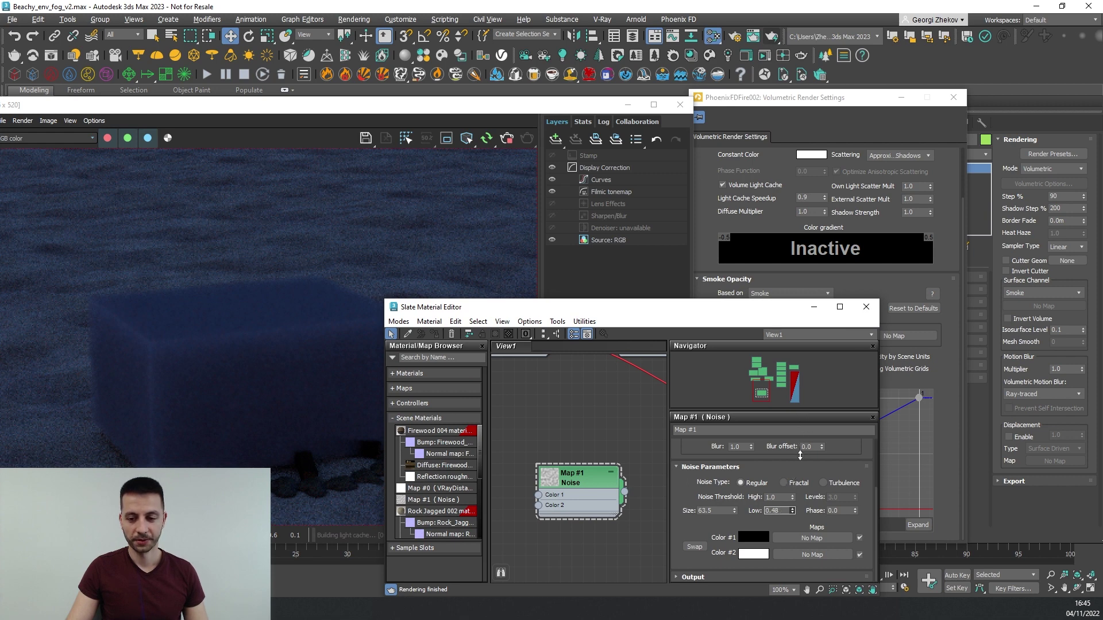
{"action": "left_click_drag", "start_coordinate": [793, 497], "coordinate": [793, 535]}
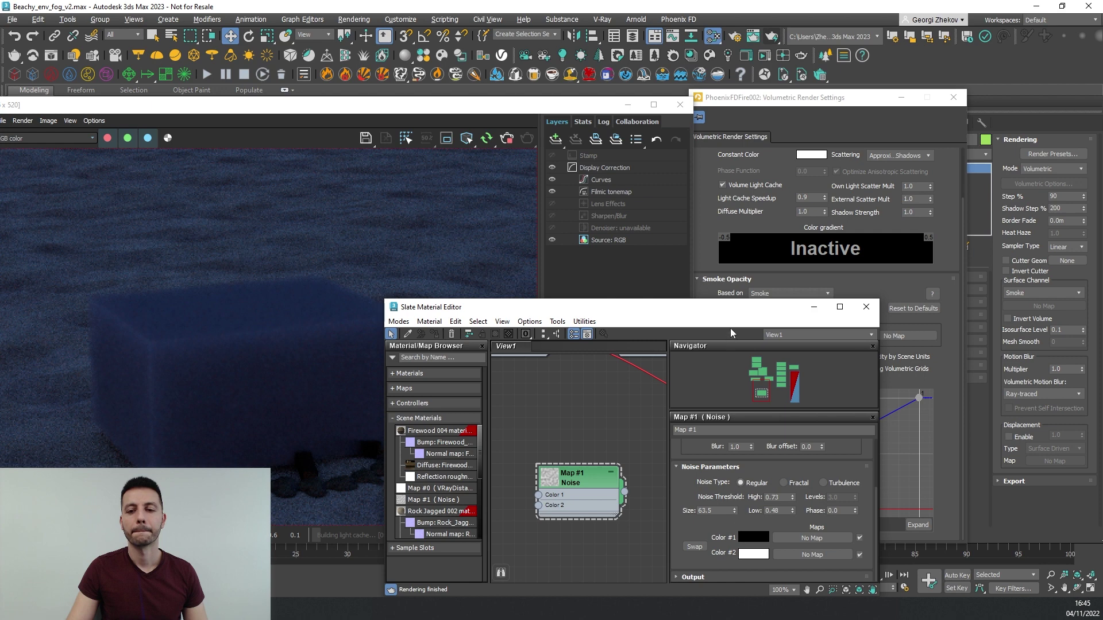
Stop the interactive render and run a production render to check the noise-modulated fog
{"action": "left_click_drag", "start_coordinate": [730, 312], "coordinate": [696, 297]}
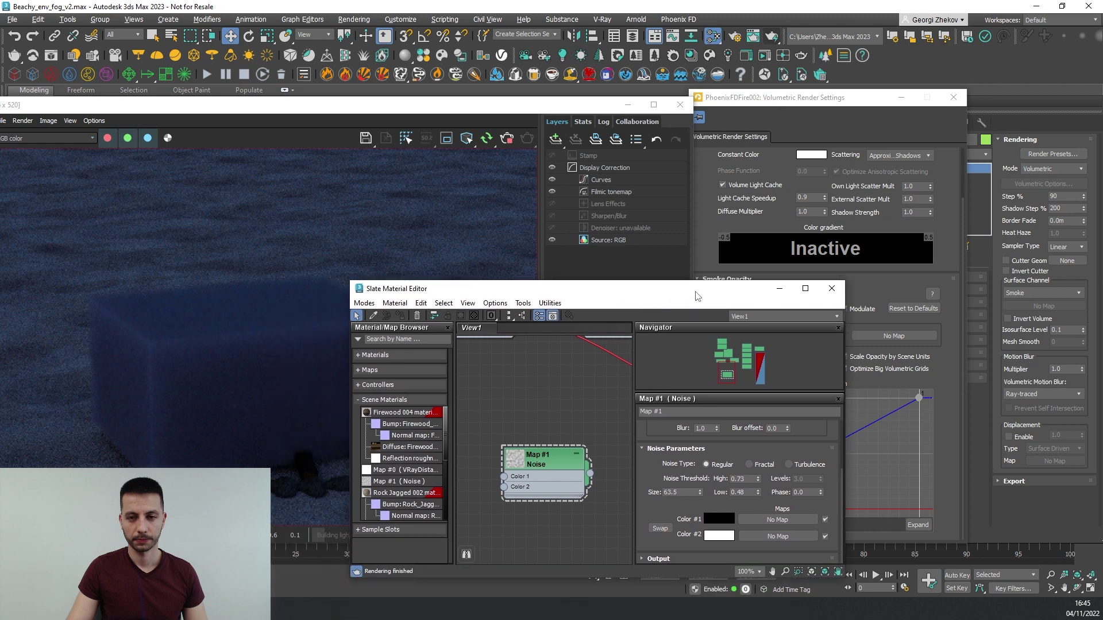
{"action": "left_click", "coordinate": [489, 147]}
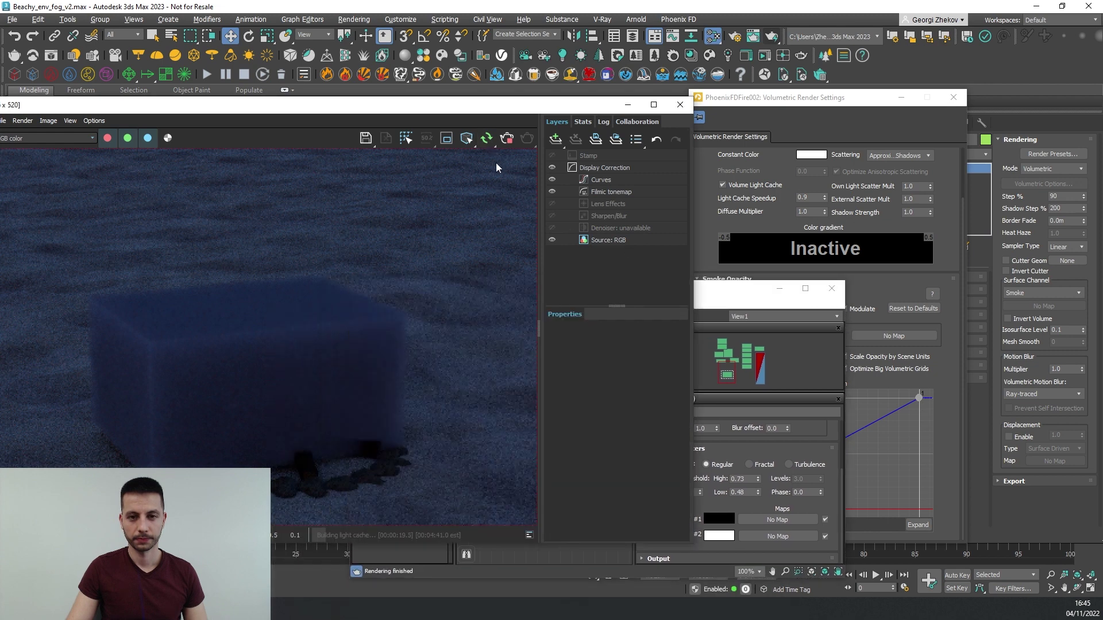
{"action": "left_click", "coordinate": [717, 292]}
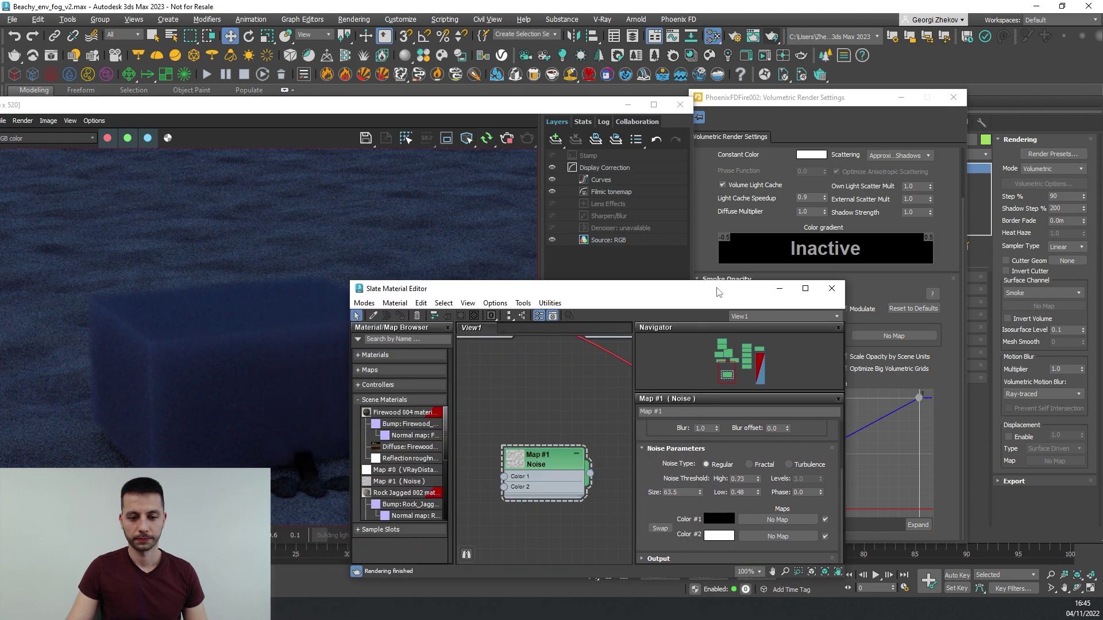
{"action": "left_click_drag", "start_coordinate": [623, 293], "coordinate": [776, 292]}
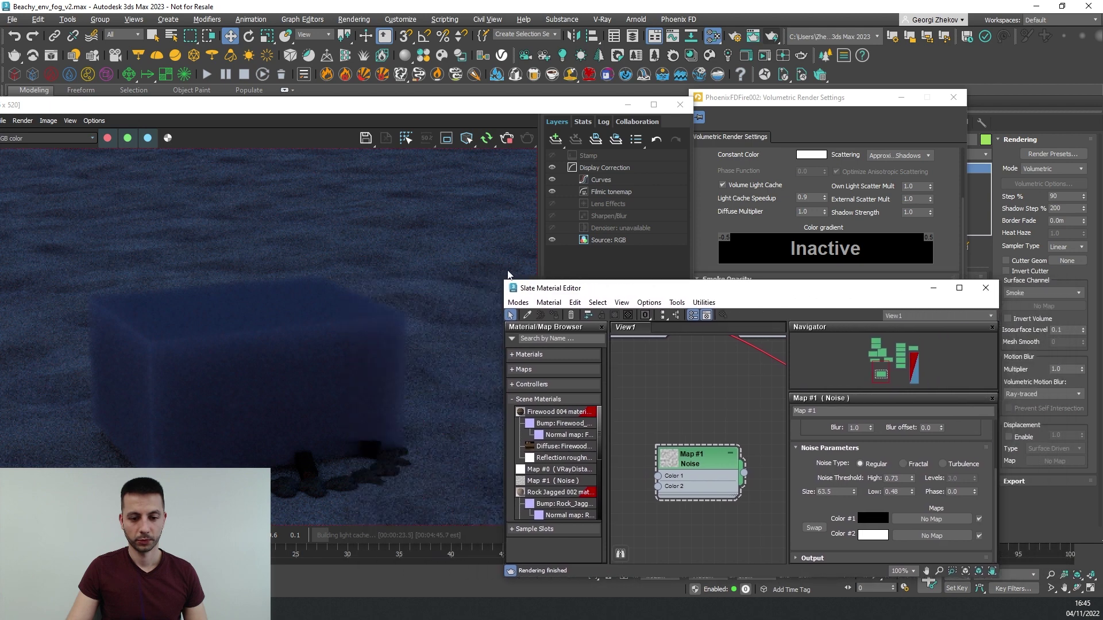
{"action": "left_click", "coordinate": [498, 148]}
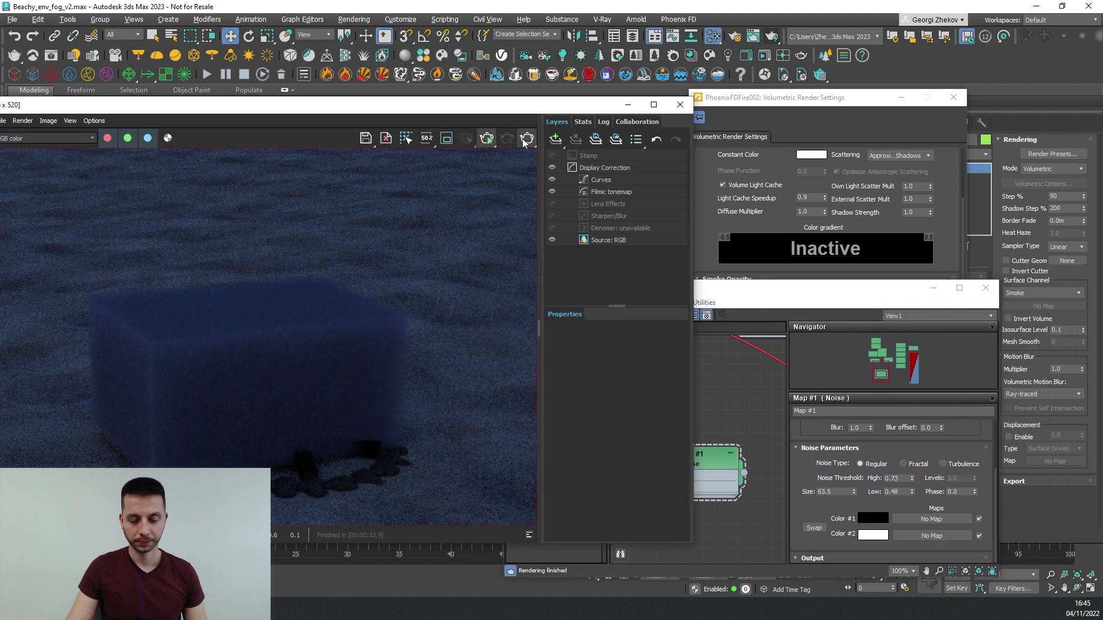
{"action": "key", "text": "shift+q"}
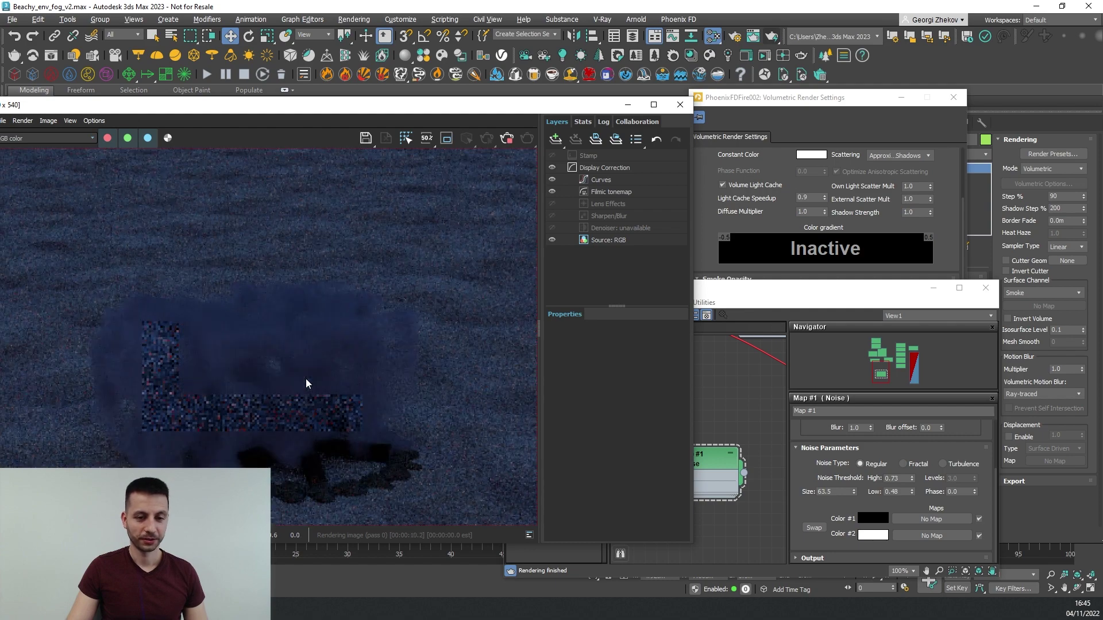
{"action": "left_click", "coordinate": [506, 142]}
Set the Noise map's size to 200 and render the fog again
{"action": "left_click", "coordinate": [701, 462]}
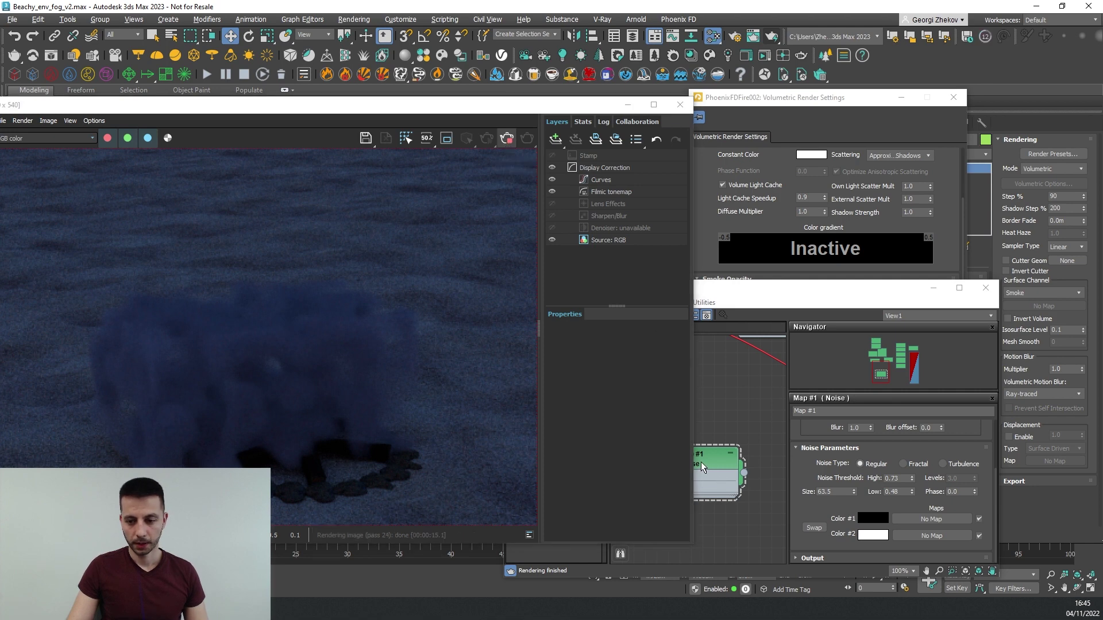
{"action": "double_click", "coordinate": [834, 491]}
{"action": "type", "text": "200"}
{"action": "key", "text": "Return"}
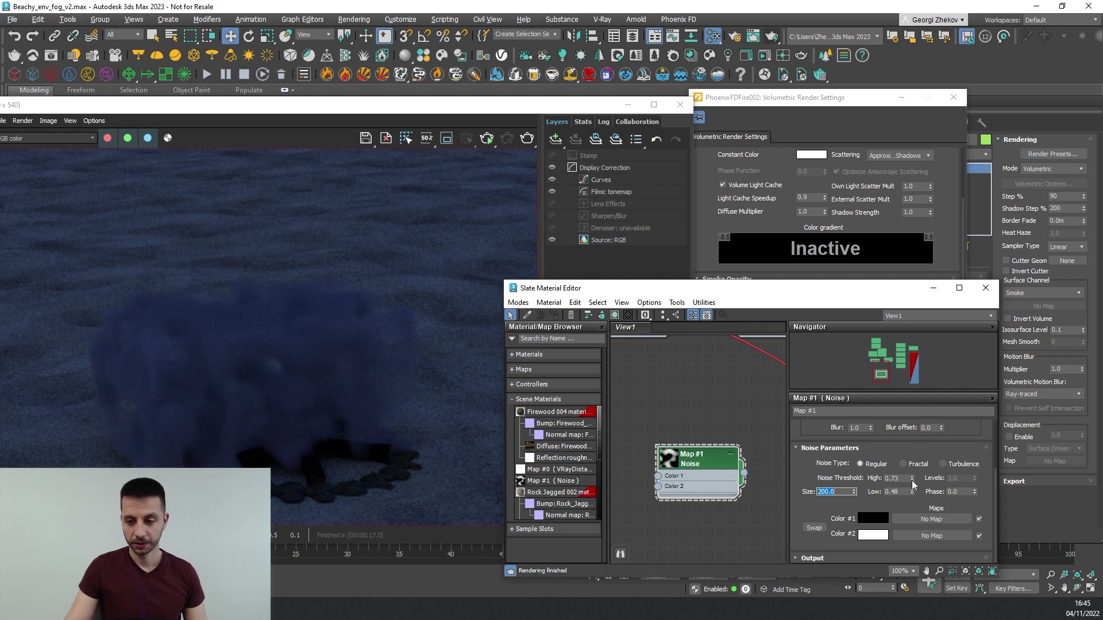
{"action": "left_click", "coordinate": [518, 329]}
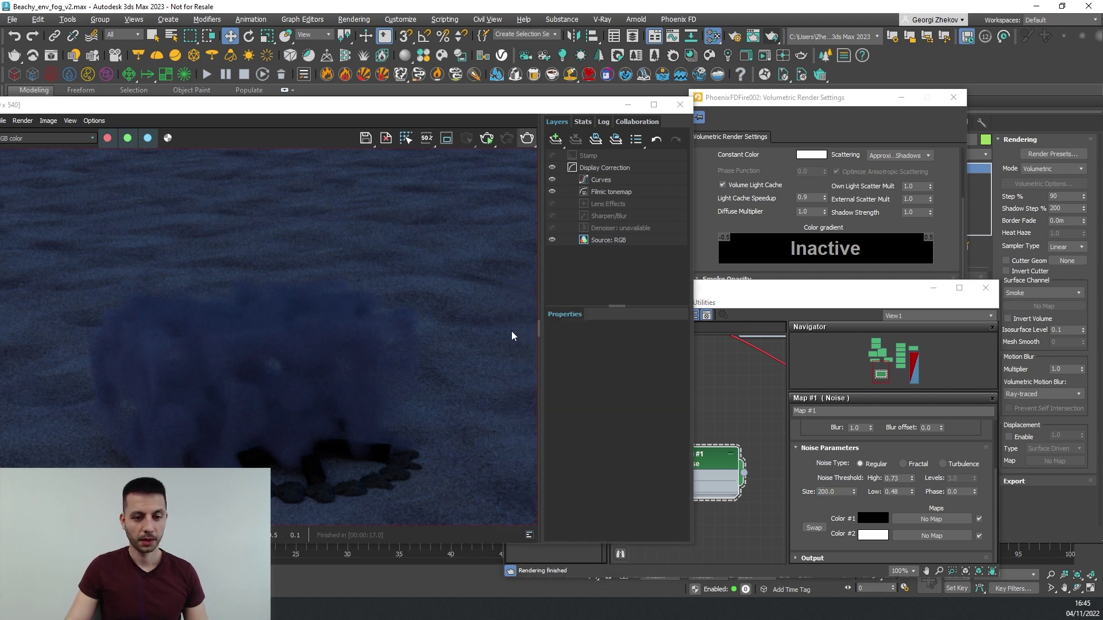
{"action": "key", "text": "shift+q"}
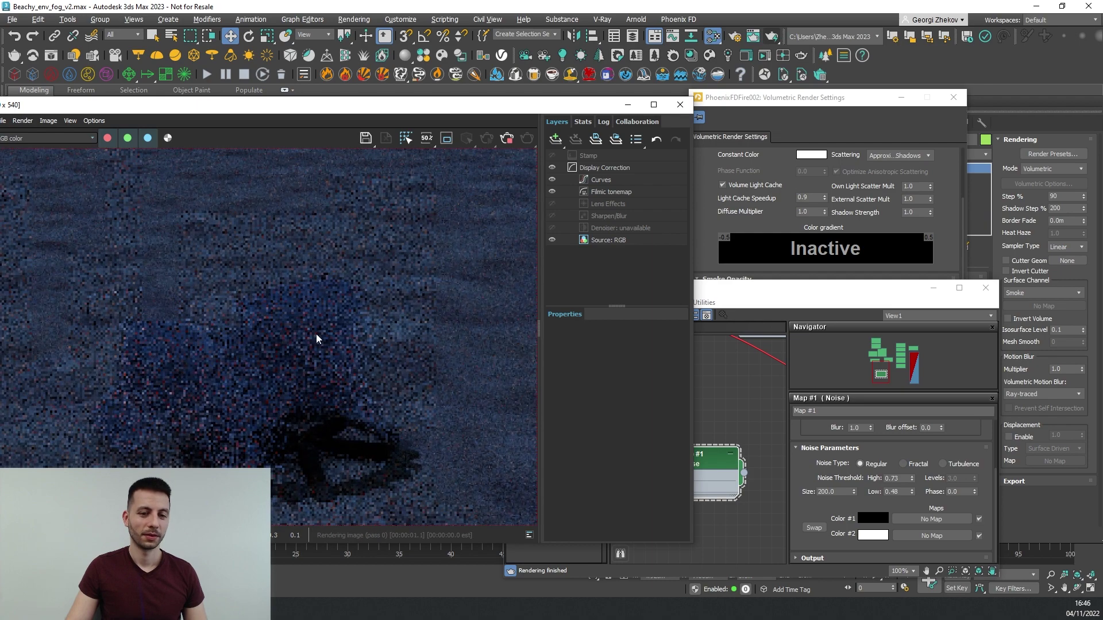
{"action": "scroll", "coordinate": [280, 357], "scroll_direction": "up", "scroll_amount": 2}
{"action": "scroll", "coordinate": [281, 360], "scroll_direction": "down", "scroll_amount": 1}
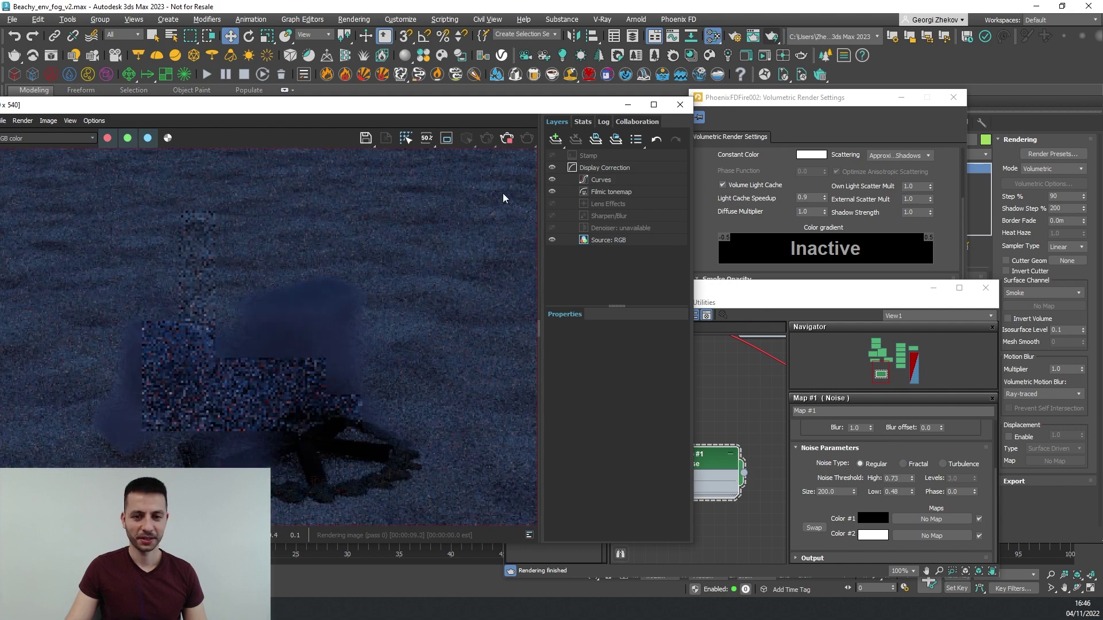
Turn off Volume Light Cache for the fog simulator and run another production render
{"action": "left_click", "coordinate": [508, 139]}
{"action": "left_click", "coordinate": [769, 185]}
{"action": "left_click", "coordinate": [524, 139]}
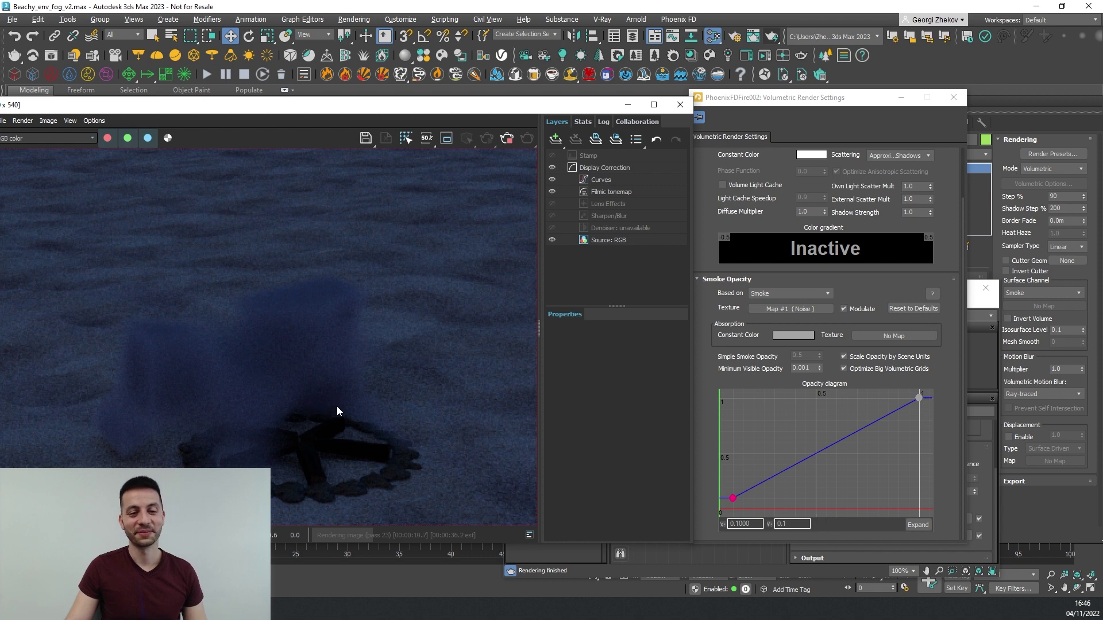
{"action": "left_click", "coordinate": [509, 143]}
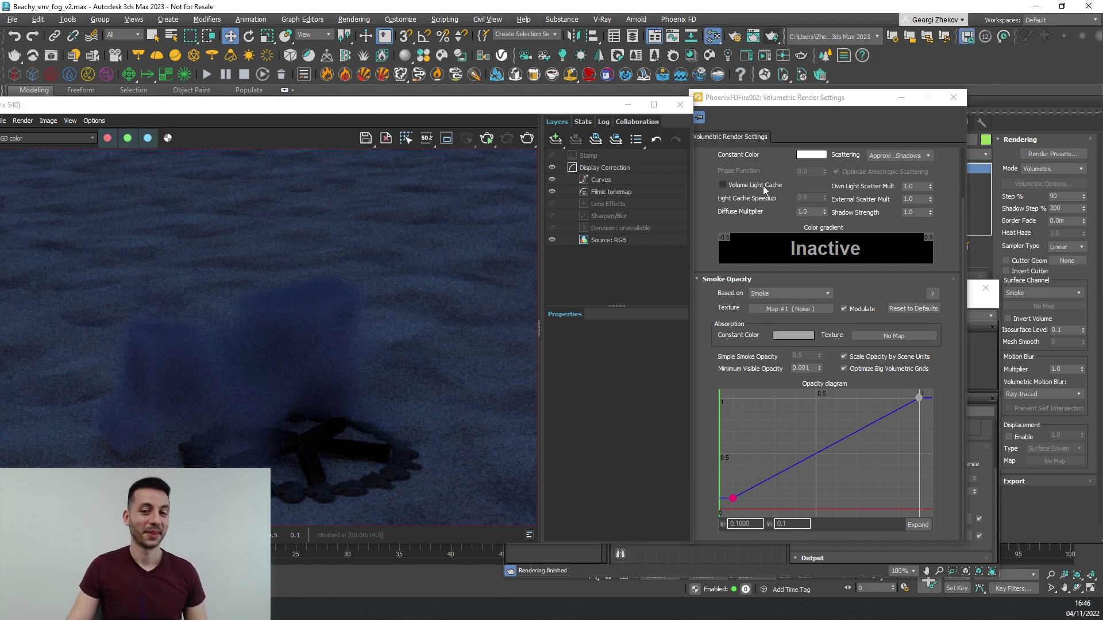
Restart the interactive render, trying a Low noise threshold of 0.575 before setting it to 0.46
{"action": "mouse_move", "coordinate": [763, 185]}
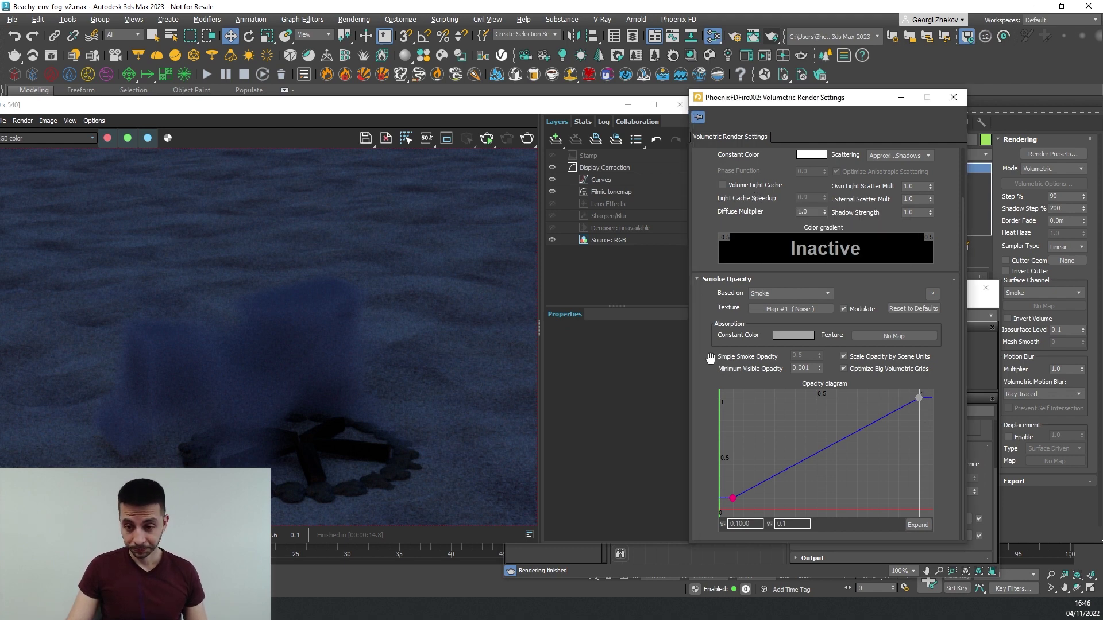
{"action": "left_click", "coordinate": [592, 314]}
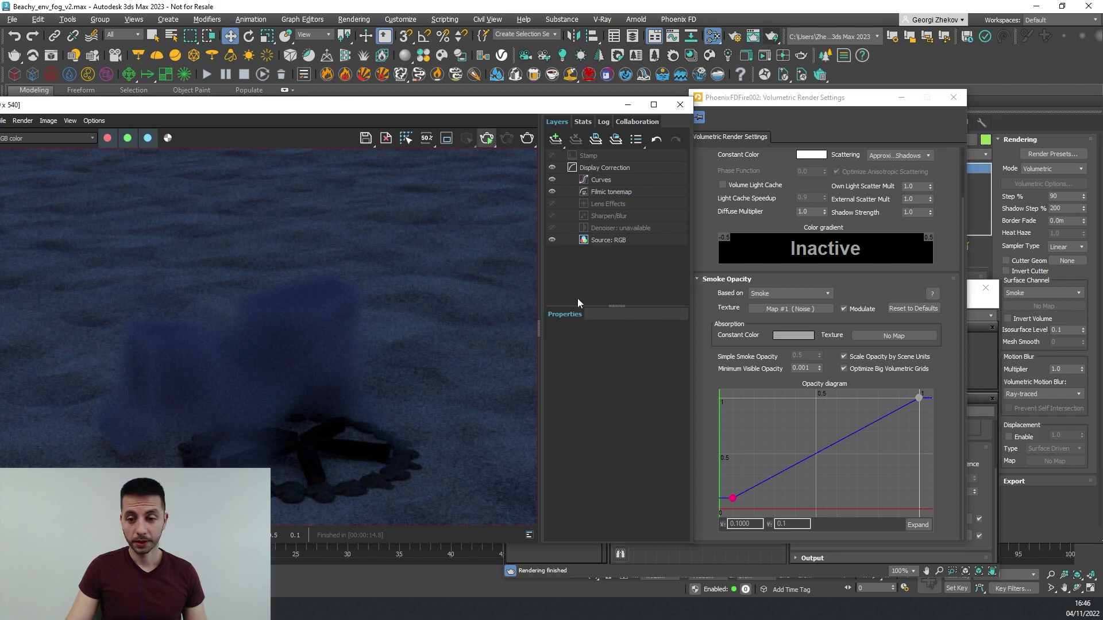
{"action": "left_click", "coordinate": [674, 554]}
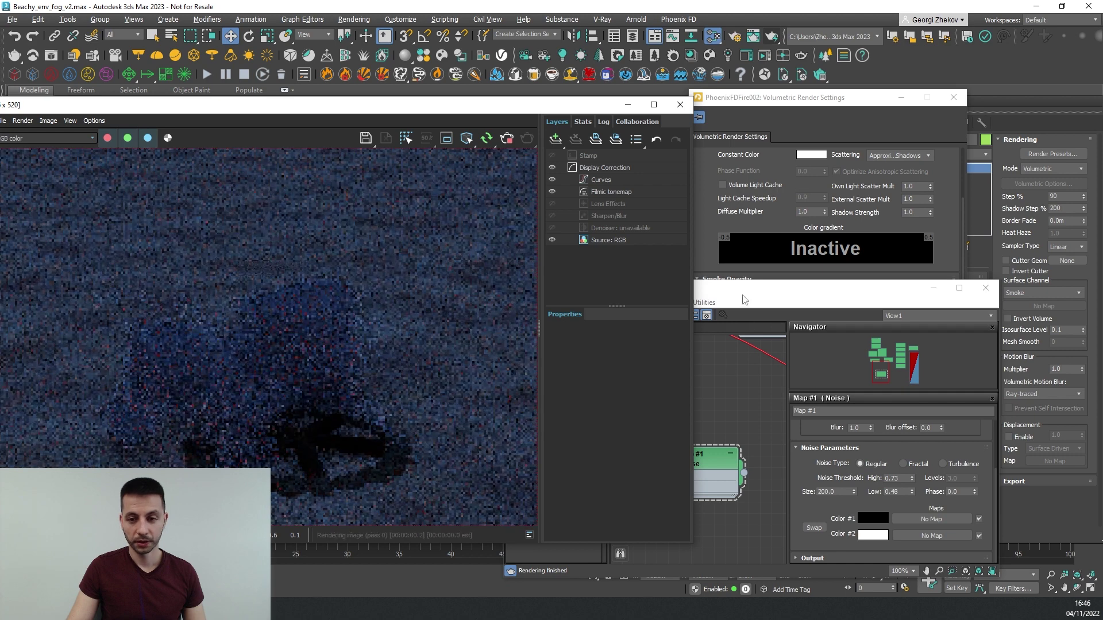
{"action": "left_click_drag", "start_coordinate": [741, 288], "coordinate": [760, 258]}
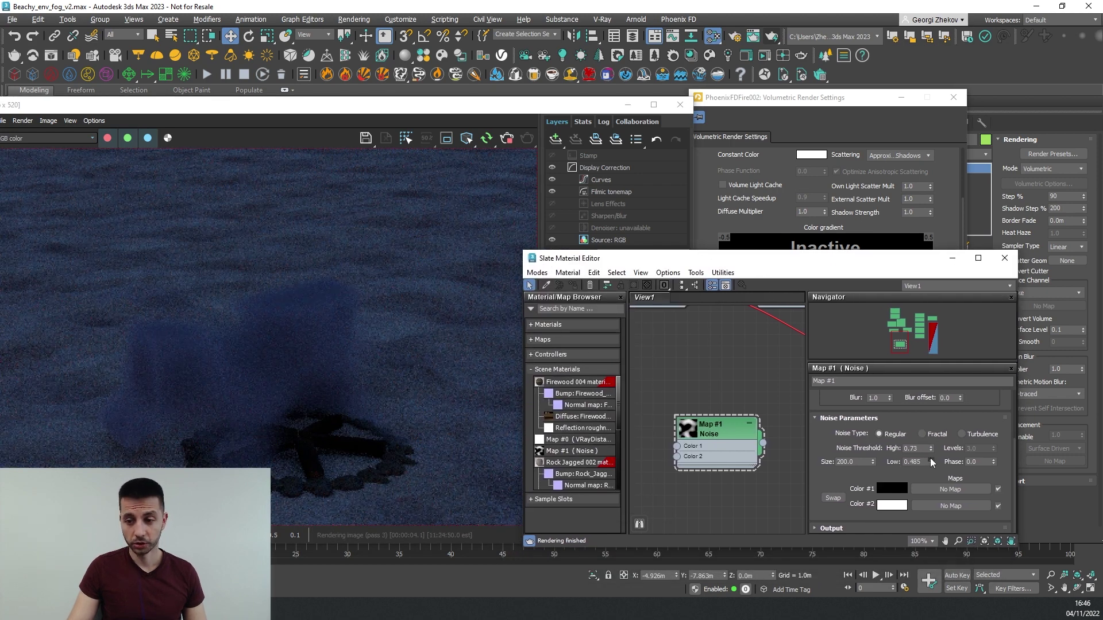
{"action": "left_click_drag", "start_coordinate": [931, 458], "coordinate": [931, 453]}
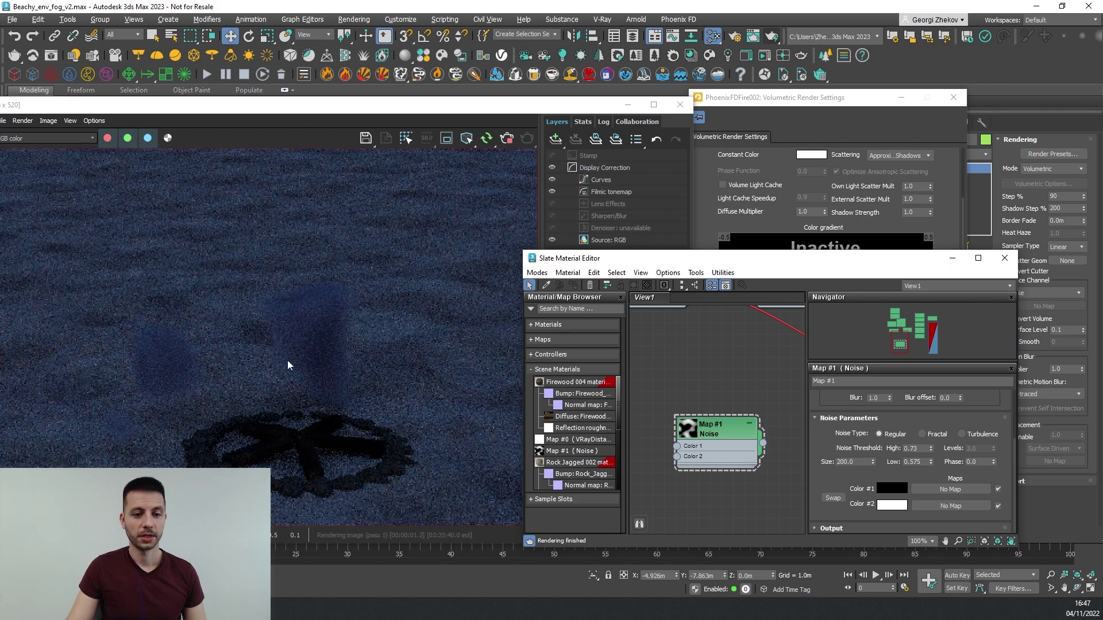
{"action": "double_click", "coordinate": [905, 462]}
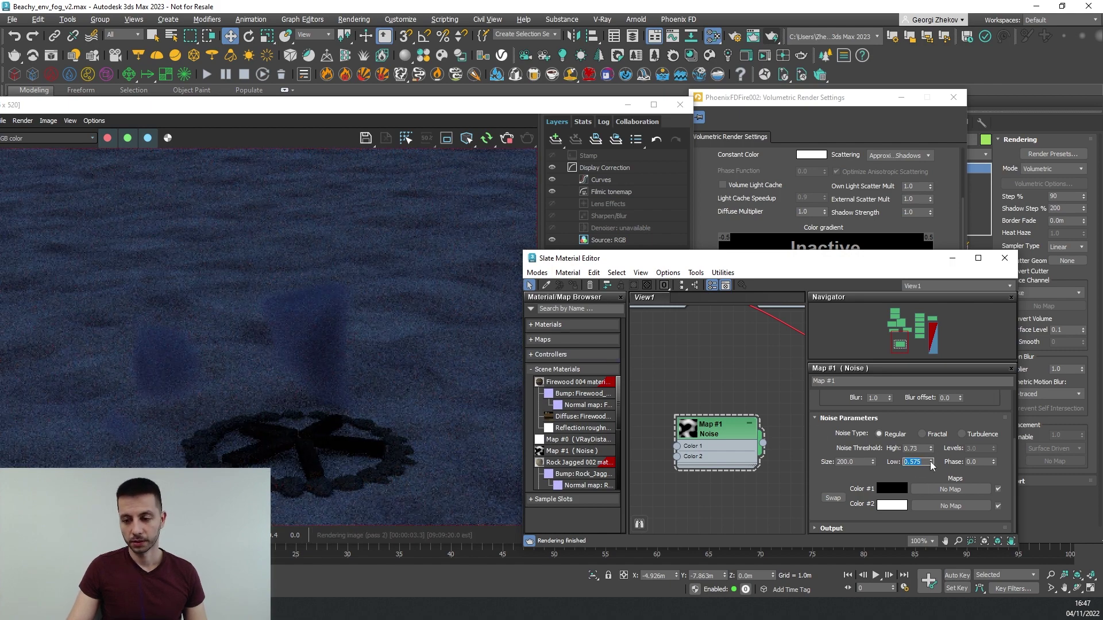
{"action": "left_click_drag", "start_coordinate": [931, 463], "coordinate": [931, 476]}
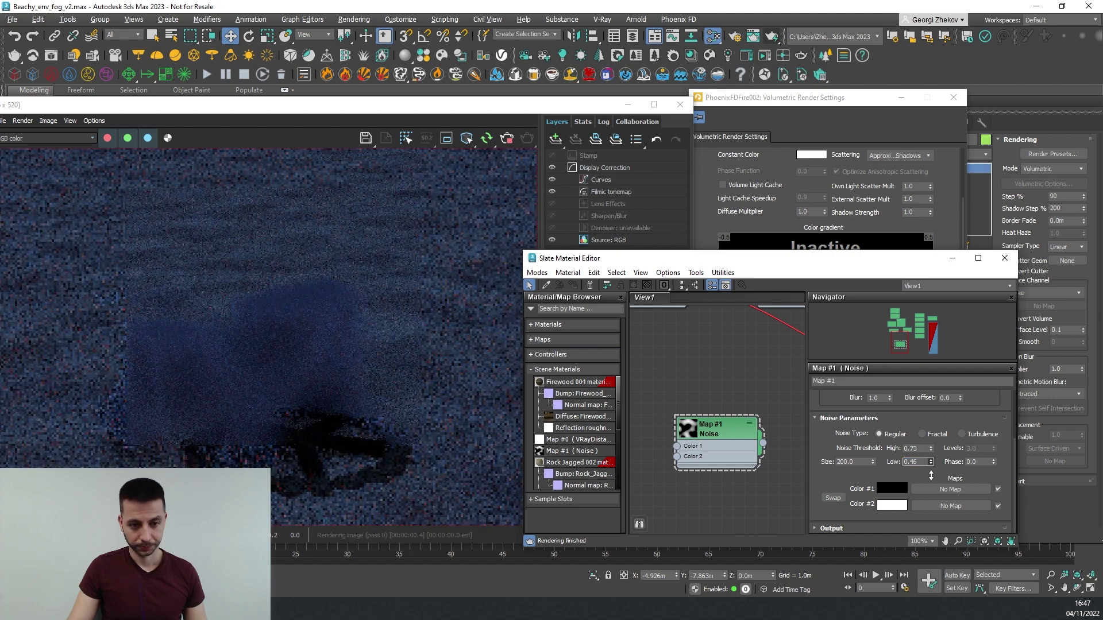
Turn off the Noise texture's modulation of the fog simulator's smoke opacity and close the Slate Material Editor
{"action": "left_click_drag", "start_coordinate": [613, 250], "coordinate": [574, 325]}
{"action": "left_click_drag", "start_coordinate": [745, 344], "coordinate": [712, 406]}
{"action": "right_click", "coordinate": [444, 310]}
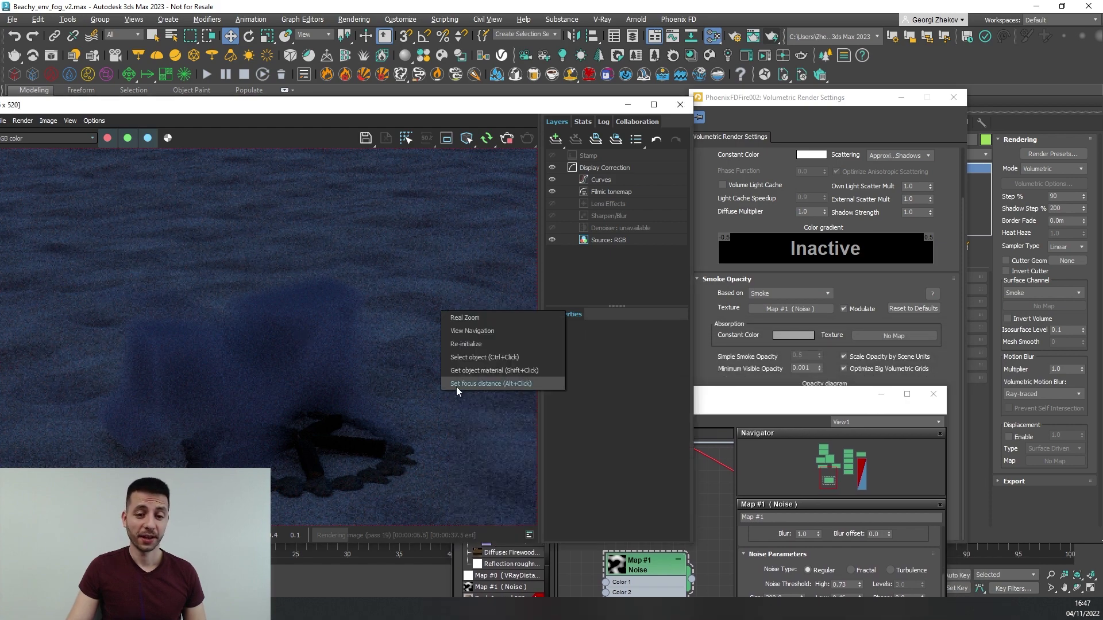
{"action": "left_click", "coordinate": [751, 400]}
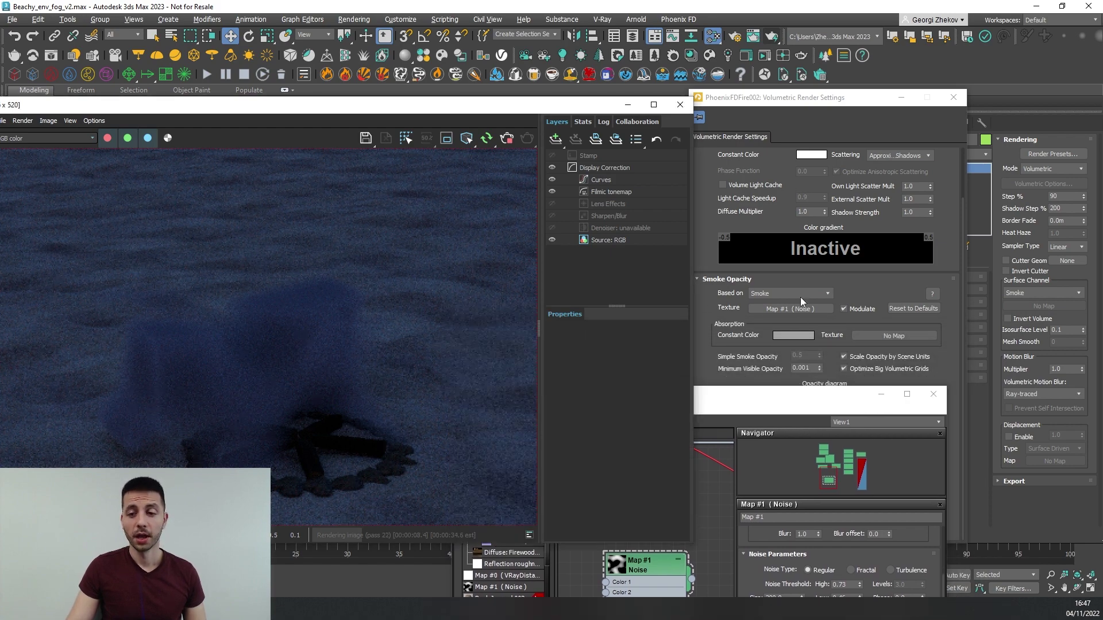
{"action": "left_click", "coordinate": [859, 310]}
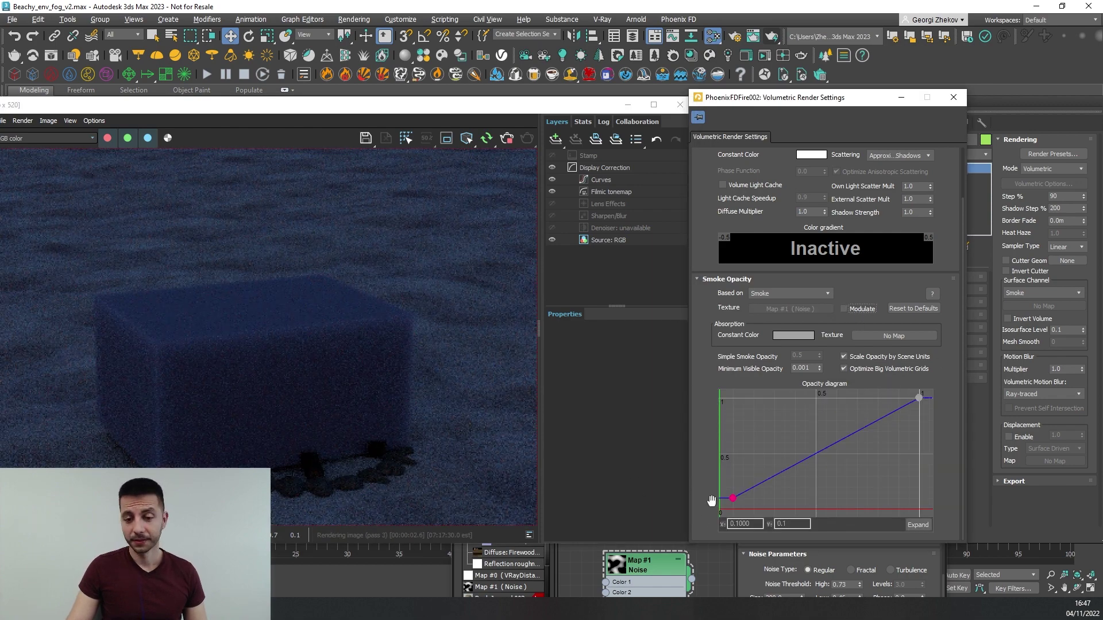
{"action": "left_click", "coordinate": [716, 571]}
{"action": "left_click", "coordinate": [933, 394]}
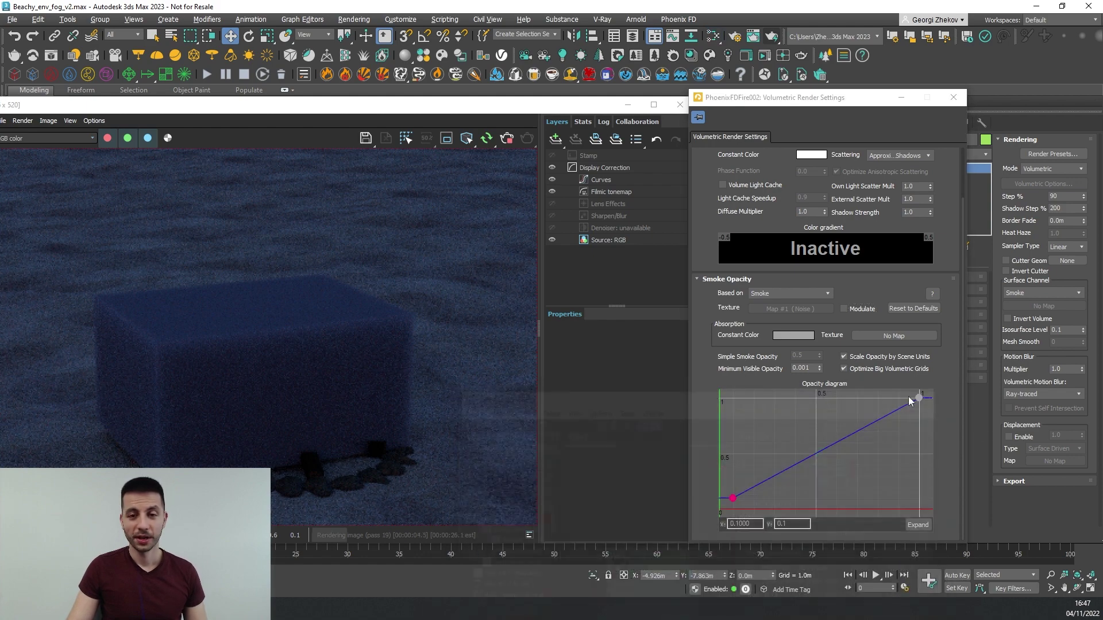
Stop the interactive render, close the frame buffer and switch the viewport to the Camera001 view
{"action": "left_click", "coordinate": [507, 139]}
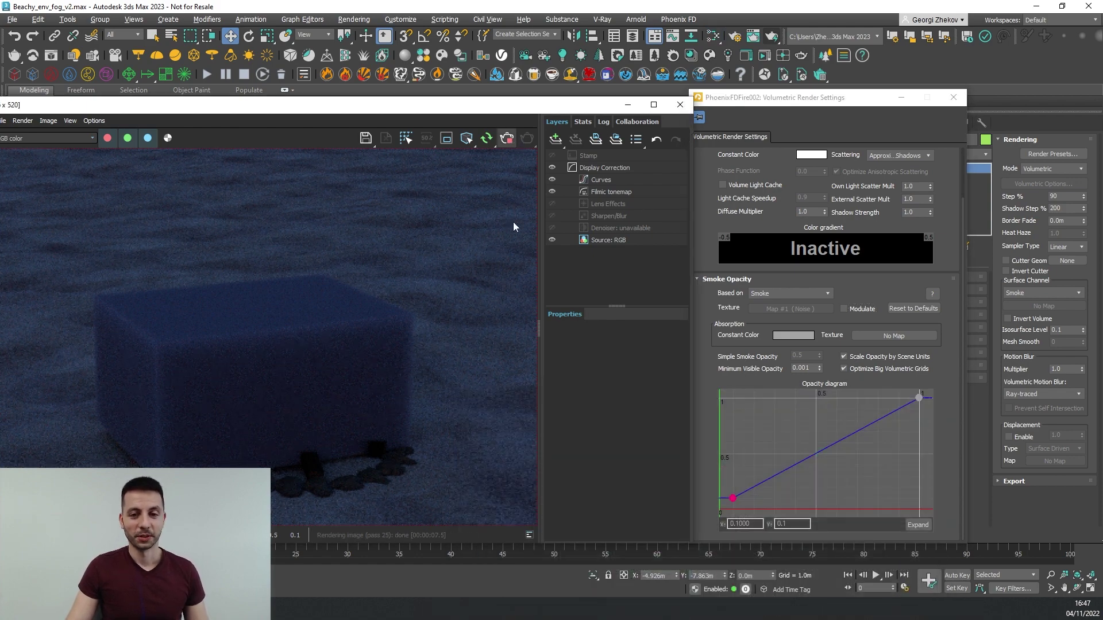
{"action": "left_click", "coordinate": [680, 104]}
{"action": "left_click", "coordinate": [246, 118]}
{"action": "mouse_move", "coordinate": [270, 131]}
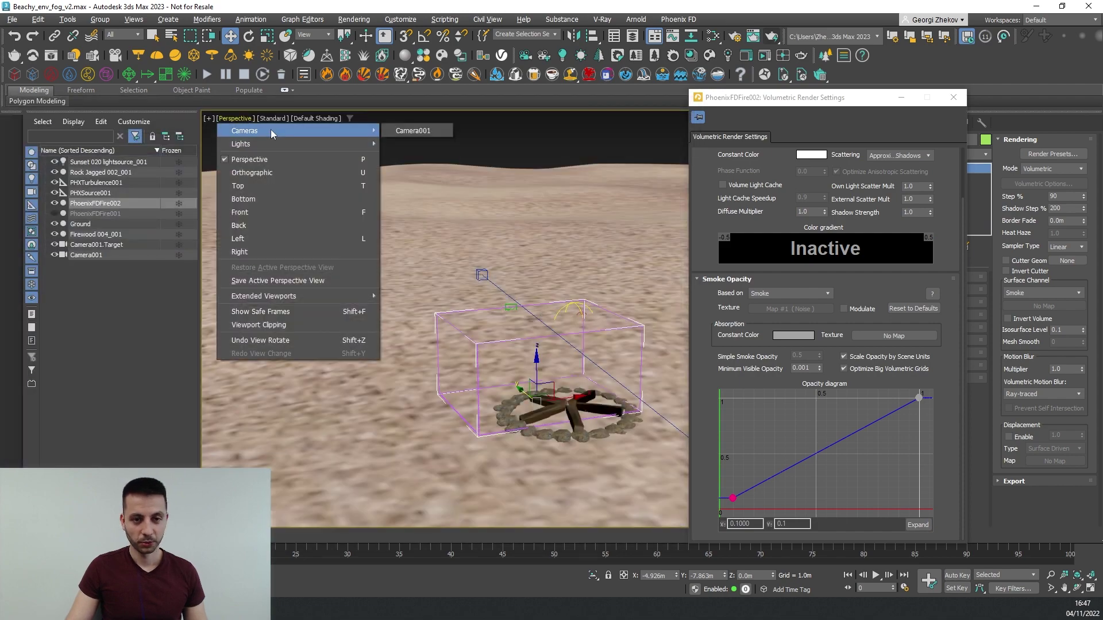
{"action": "left_click", "coordinate": [431, 129]}
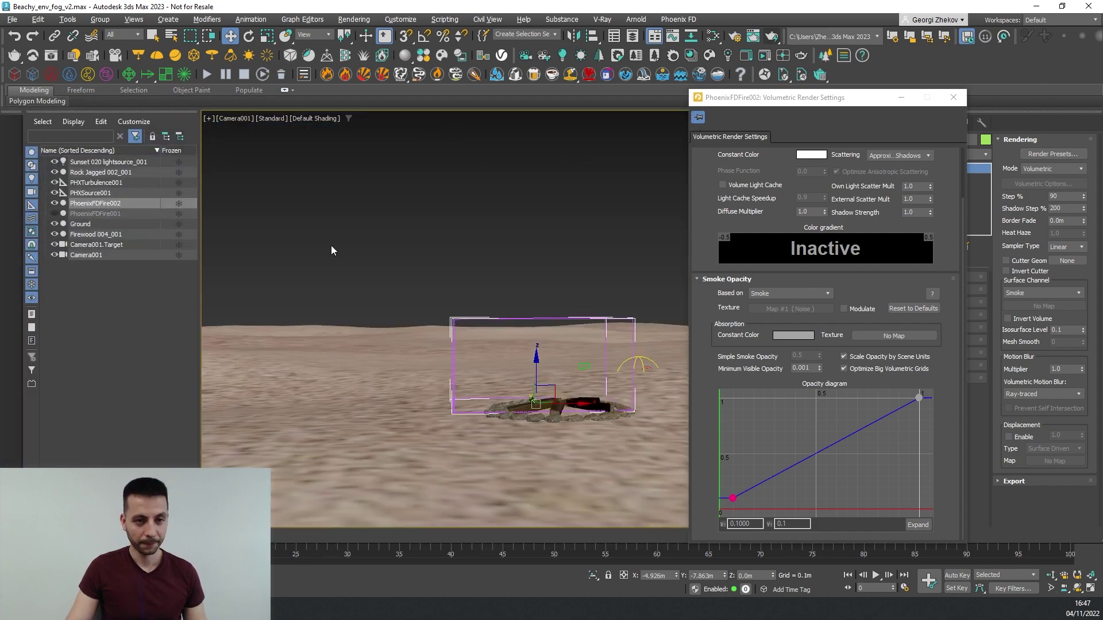
Unhide the PhoenixFDFire001 simulator and enlarge the PhoenixFDFire002 fog grid to 232 × 302 × 174 cells
{"action": "left_click", "coordinate": [54, 213]}
{"action": "left_click_drag", "start_coordinate": [803, 101], "coordinate": [346, 399]}
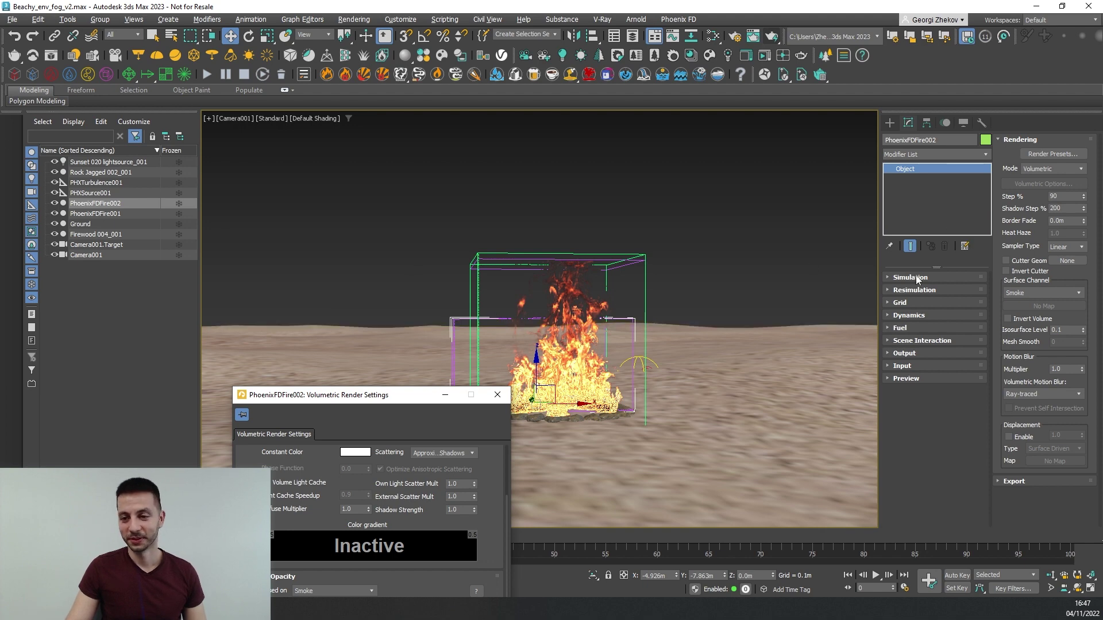
{"action": "left_click", "coordinate": [903, 303]}
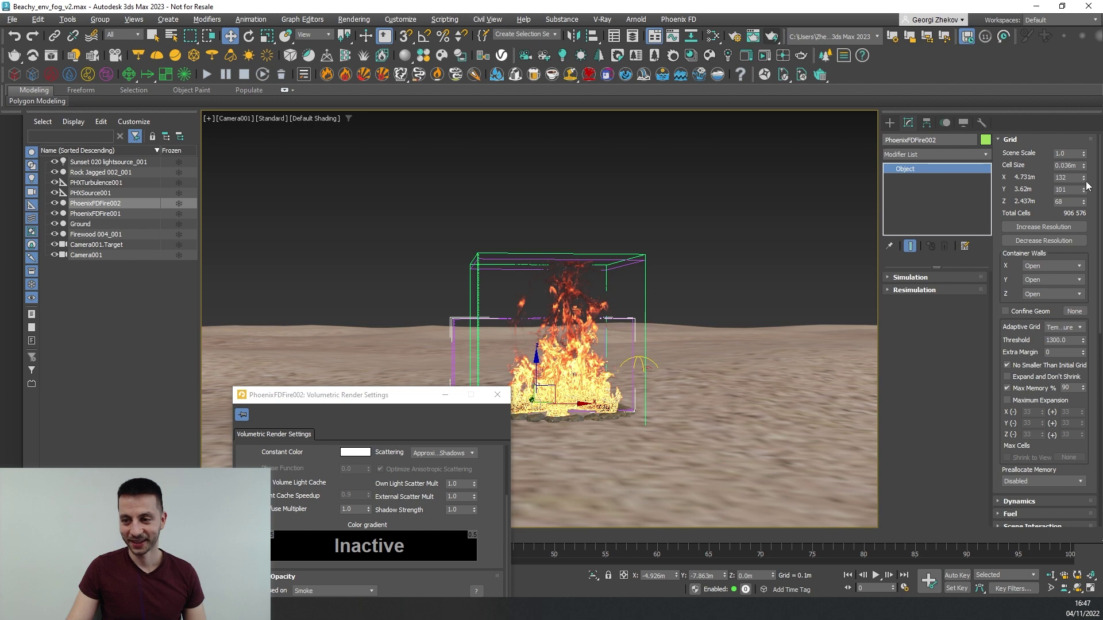
{"action": "left_click_drag", "start_coordinate": [1086, 180], "coordinate": [1071, 138]}
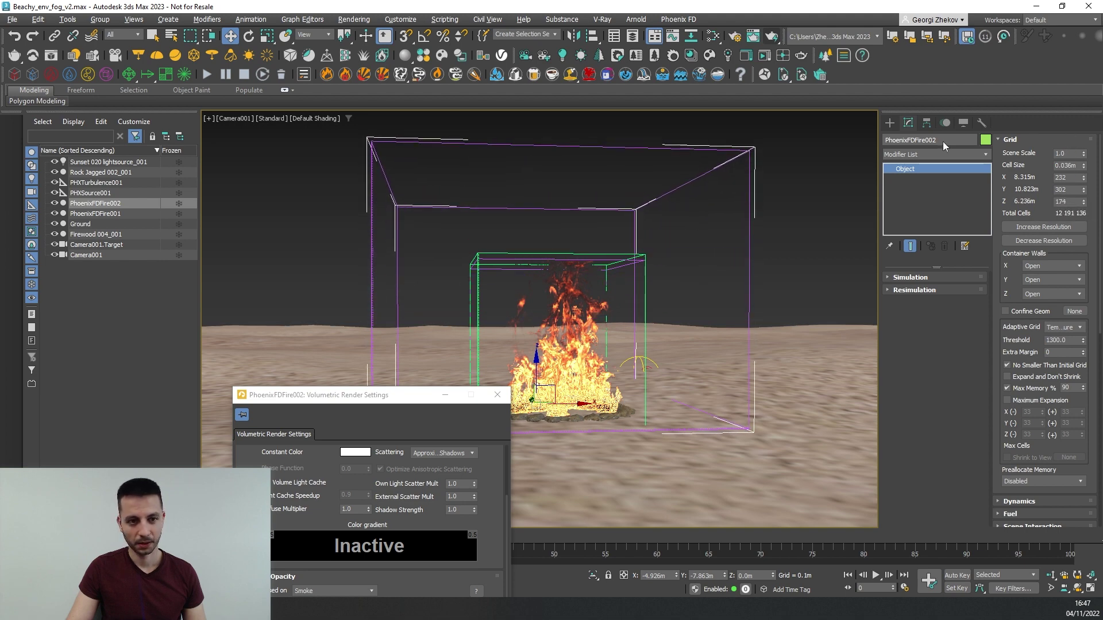
In the Perspective view, extend the fog simulator's grid to 1561 × 2917 × 181 cells to cover the surrounding ground
{"action": "left_click", "coordinate": [246, 118]}
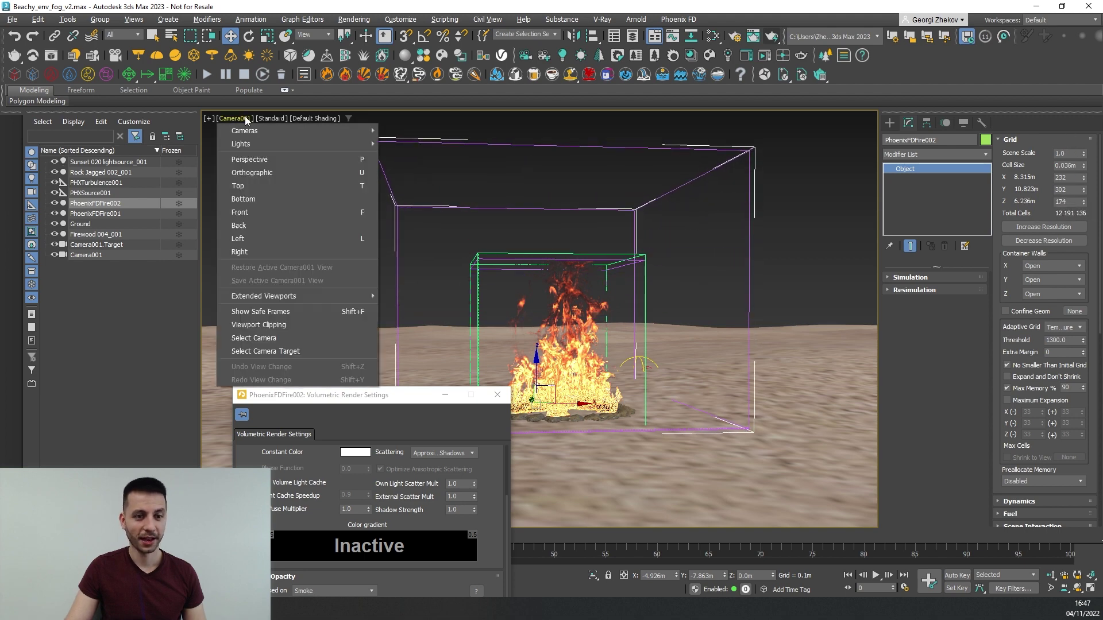
{"action": "left_click", "coordinate": [266, 157]}
{"action": "middle_click_drag", "start_coordinate": [323, 235], "coordinate": [786, 216], "text": "alt"}
{"action": "scroll", "coordinate": [550, 277], "scroll_direction": "down", "scroll_amount": 5}
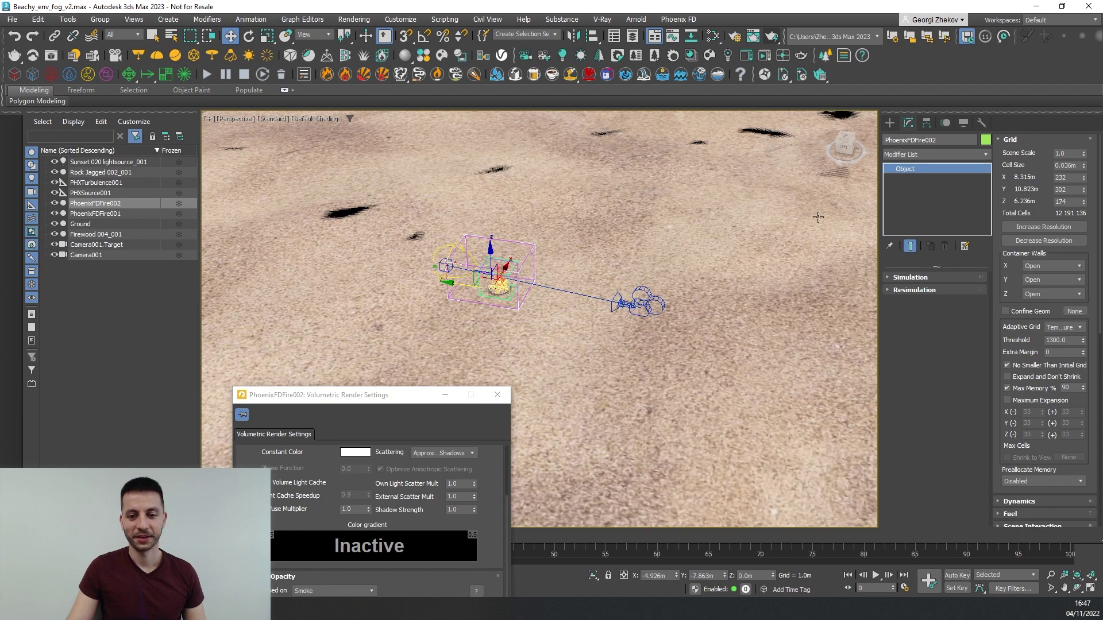
{"action": "left_click_drag", "start_coordinate": [1085, 202], "coordinate": [1086, 200]}
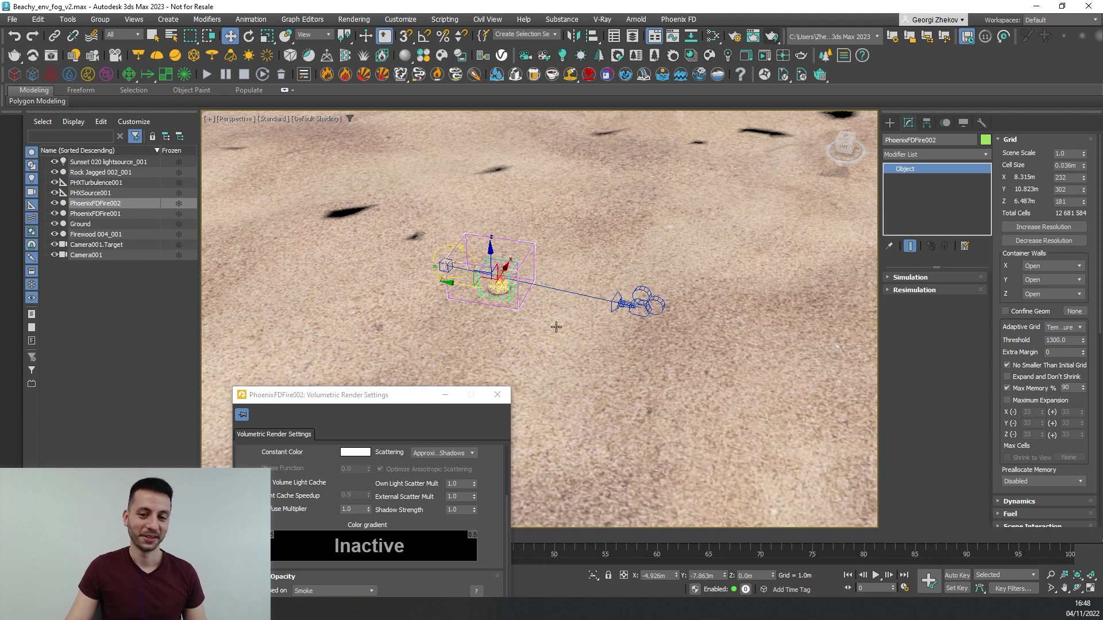
{"action": "left_click_drag", "start_coordinate": [1083, 178], "coordinate": [973, 445]}
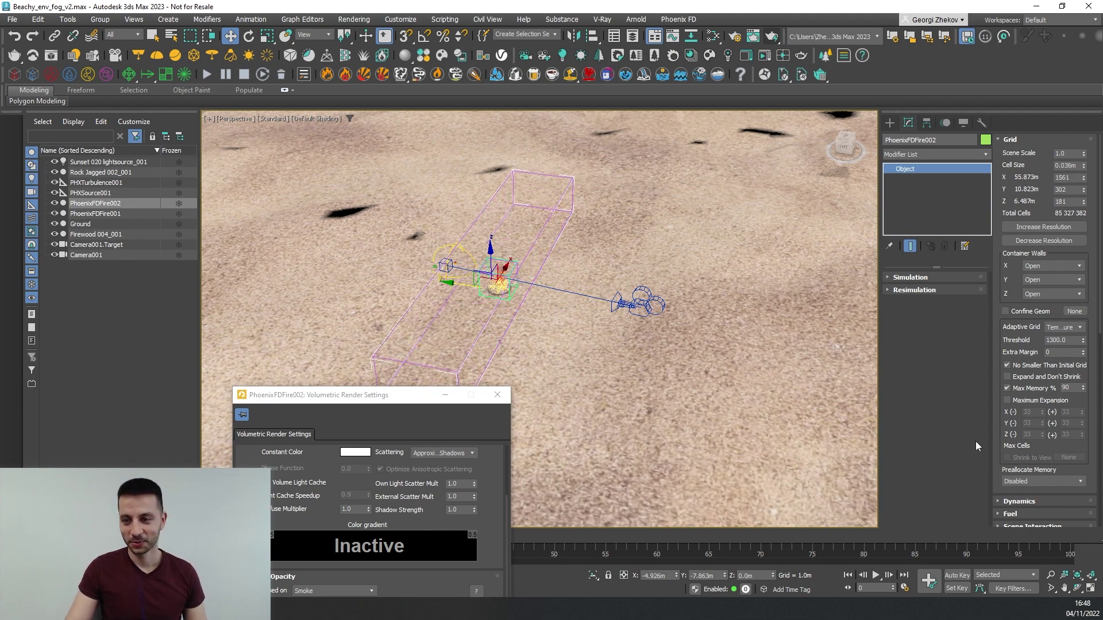
{"action": "left_click_drag", "start_coordinate": [1083, 189], "coordinate": [804, 319]}
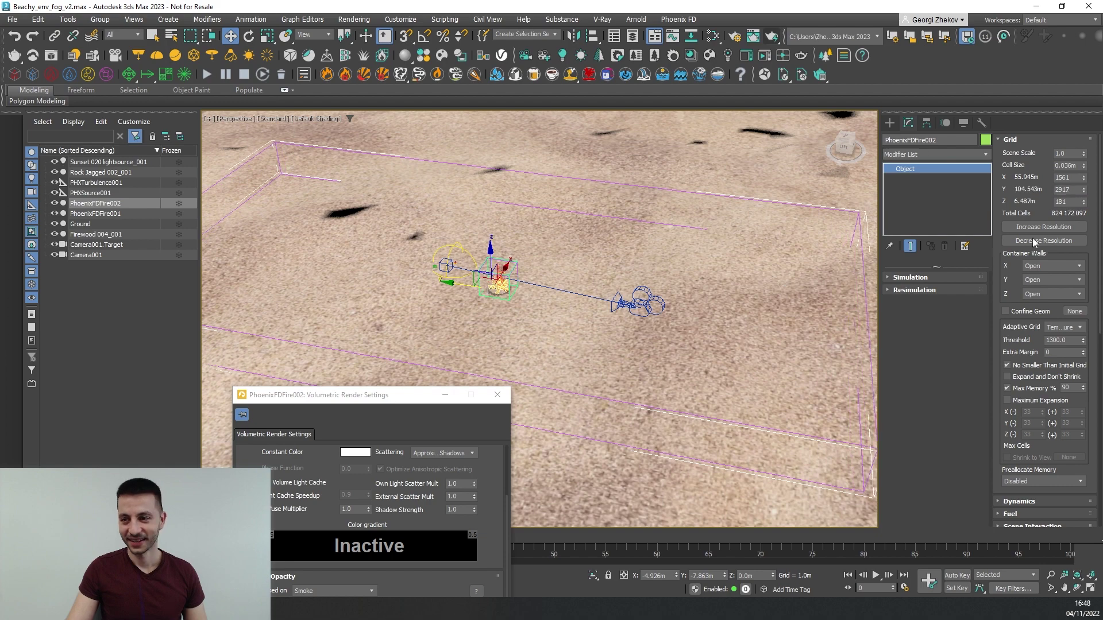
Decrease the fog grid's resolution repeatedly to a cell size of 0.522 m and widen the grid to 134 cells in X
{"action": "left_click", "coordinate": [1052, 241]}
{"action": "left_click", "coordinate": [1052, 241]}
{"action": "left_click", "coordinate": [1053, 241]}
{"action": "left_click", "coordinate": [1052, 241]}
{"action": "left_click", "coordinate": [1053, 241]}
{"action": "left_click", "coordinate": [1053, 241]}
{"action": "left_click", "coordinate": [1052, 241]}
{"action": "left_click", "coordinate": [1052, 241]}
{"action": "left_click", "coordinate": [1051, 241]}
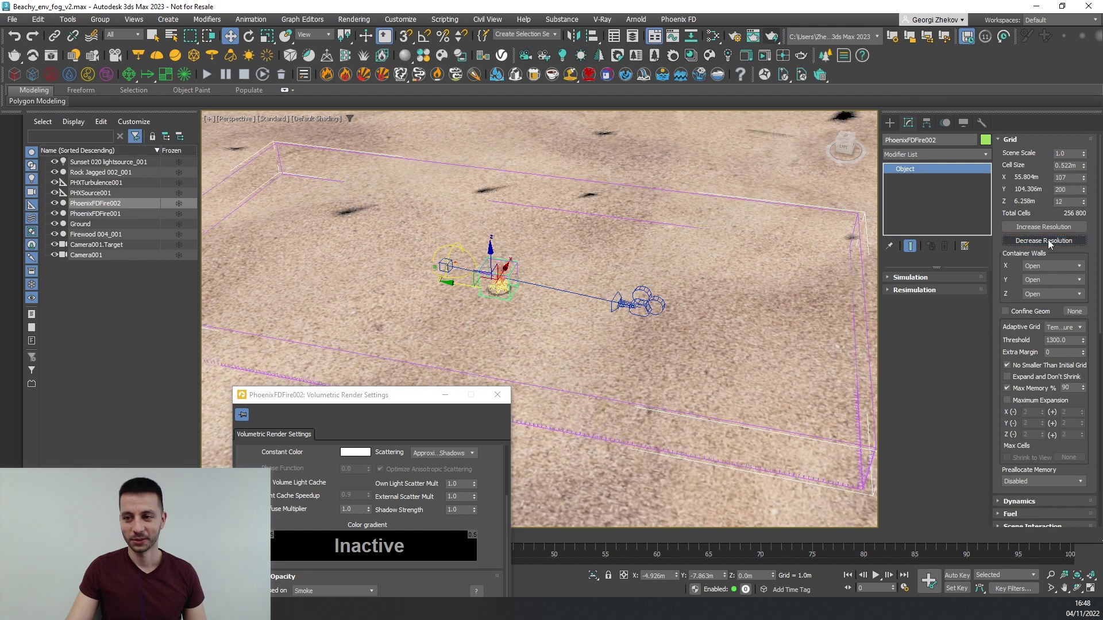
{"action": "left_click_drag", "start_coordinate": [1084, 180], "coordinate": [1084, 163]}
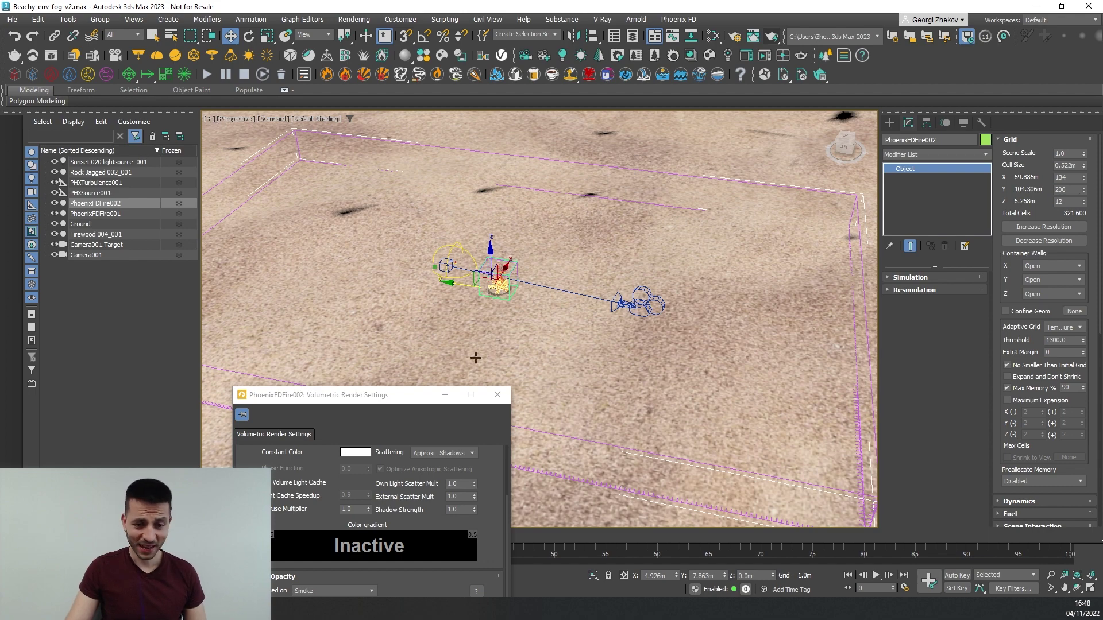
Return the viewport to Camera001 and run a production render of the enlarged fog volume
{"action": "left_click", "coordinate": [228, 121]}
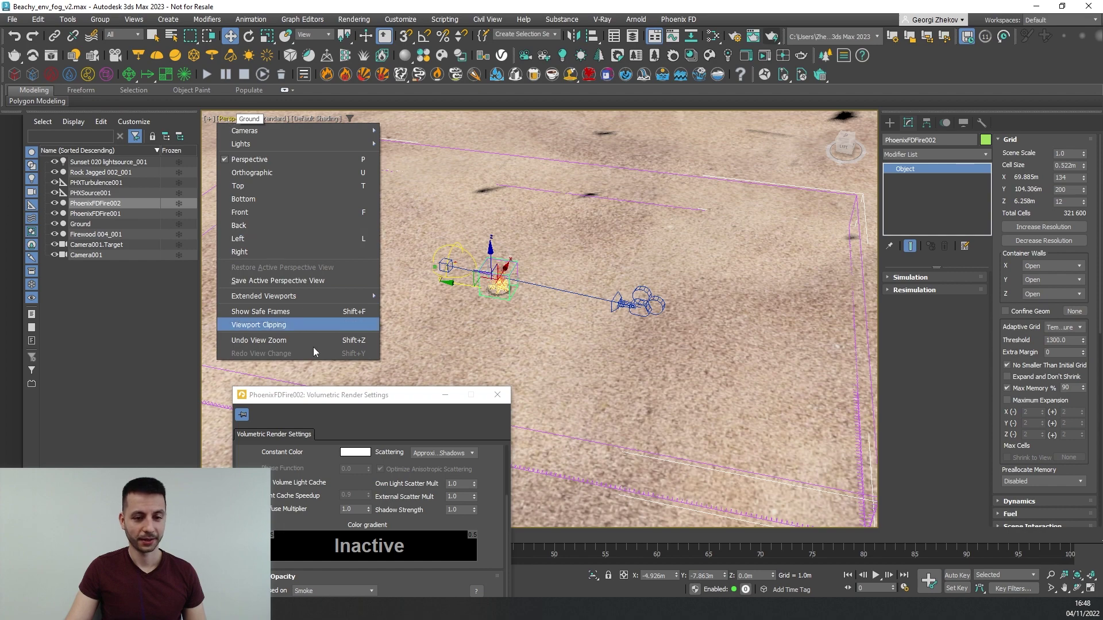
{"action": "mouse_move", "coordinate": [302, 131]}
{"action": "left_click", "coordinate": [411, 131]}
{"action": "left_click_drag", "start_coordinate": [375, 389], "coordinate": [872, 75]}
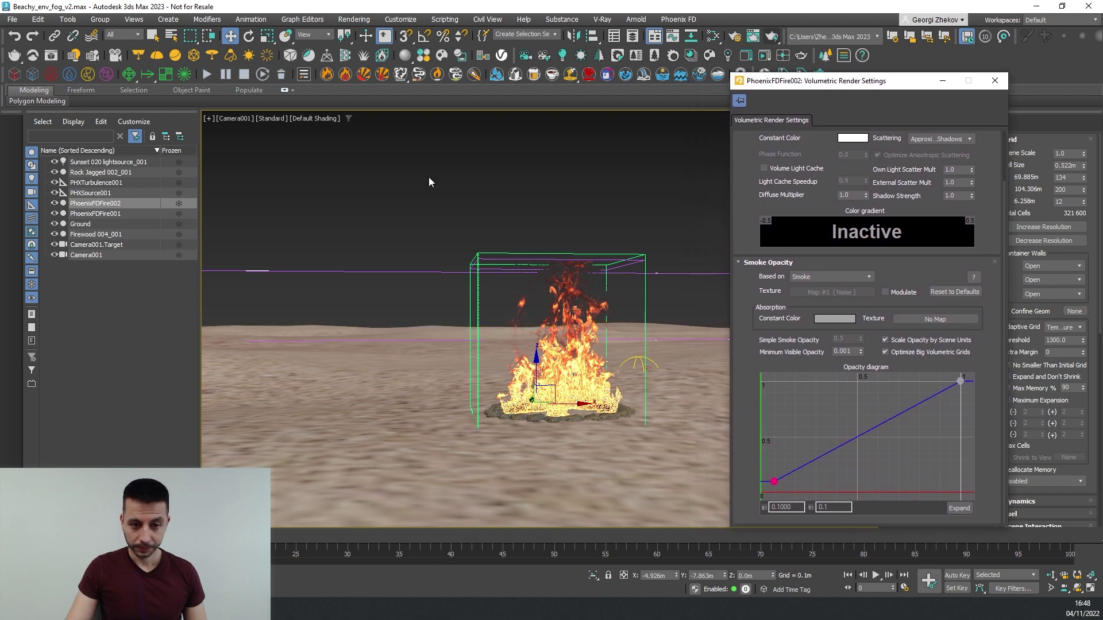
{"action": "left_click", "coordinate": [753, 38]}
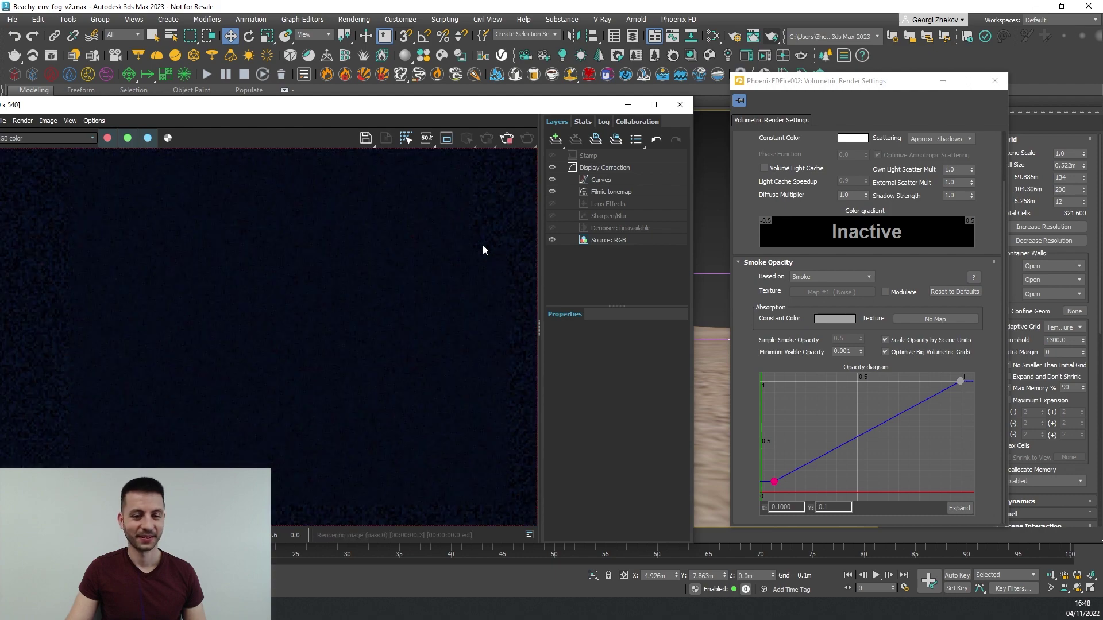
{"action": "scroll", "coordinate": [329, 322], "scroll_direction": "down", "scroll_amount": 5}
{"action": "scroll", "coordinate": [328, 322], "scroll_direction": "up", "scroll_amount": 3}
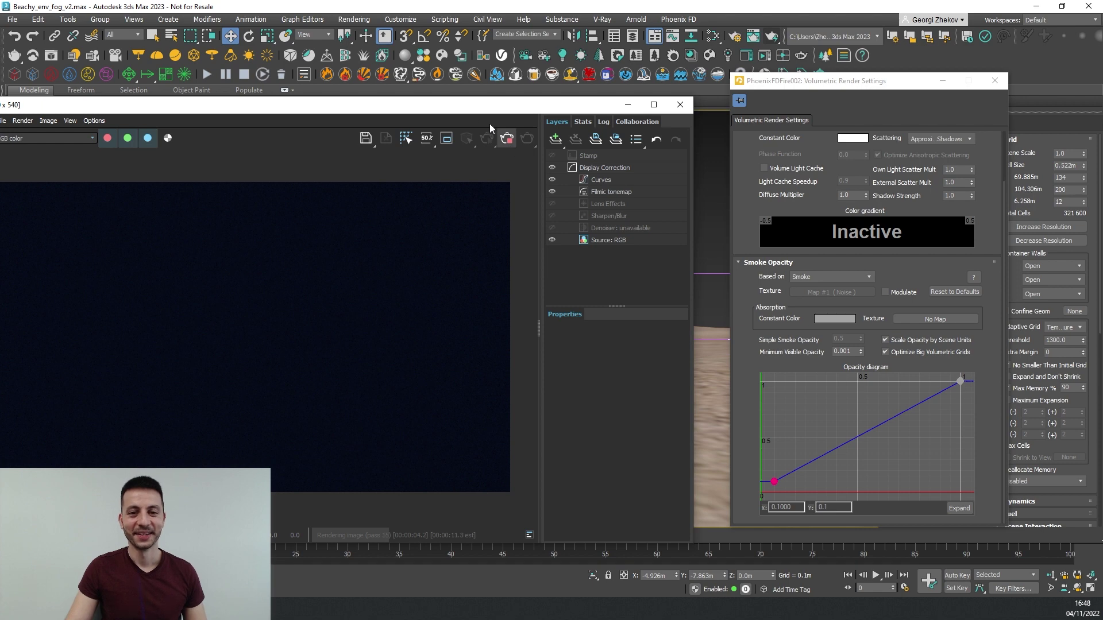
Start the interactive render and lower the first opacity diagram point's Y value to 0.02, followed by 0.001
{"action": "left_click_drag", "start_coordinate": [459, 114], "coordinate": [537, 90]}
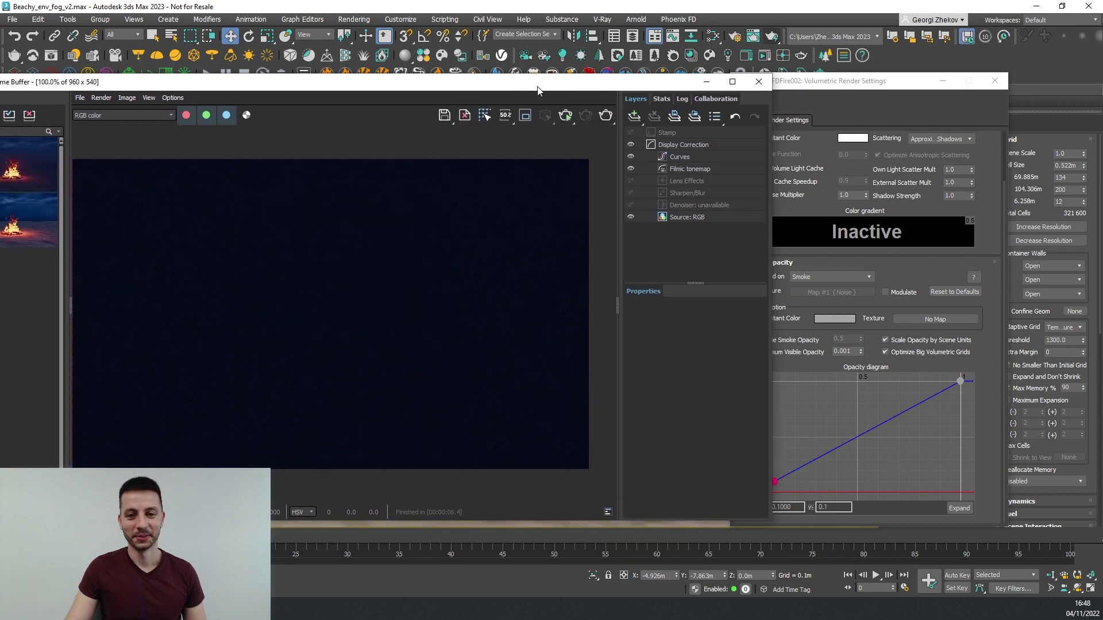
{"action": "left_click", "coordinate": [566, 115]}
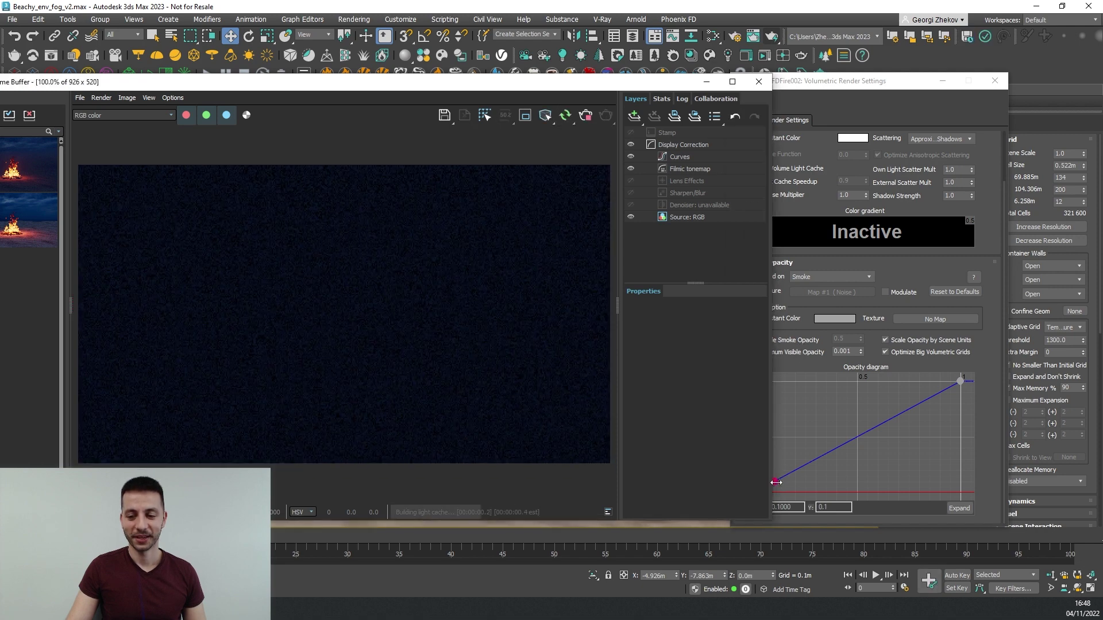
{"action": "left_click", "coordinate": [823, 508]}
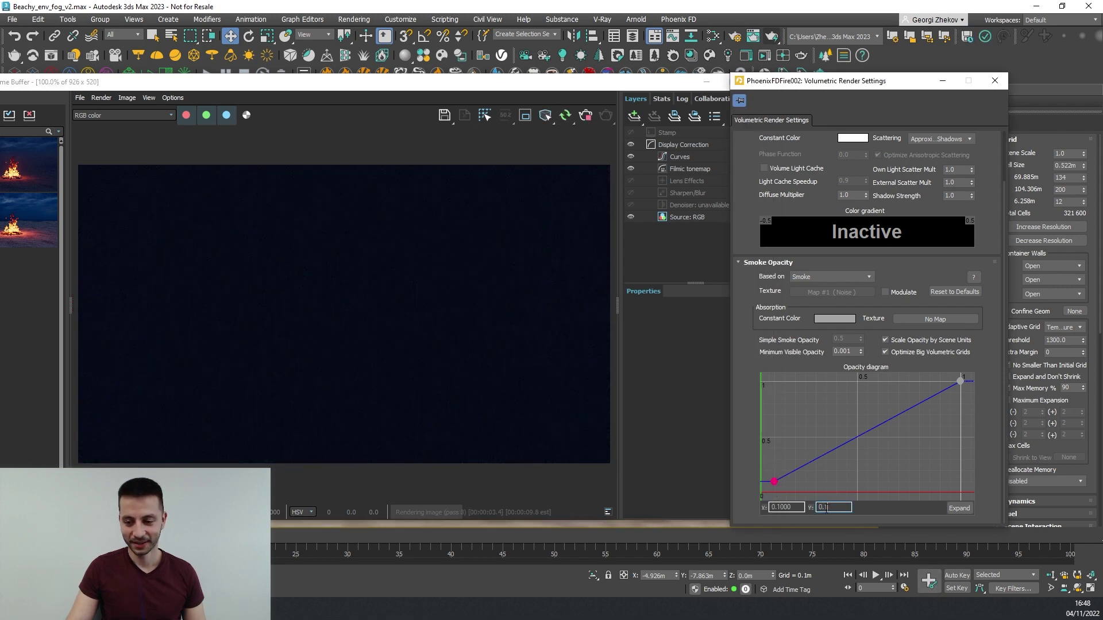
{"action": "type", "text": "0.02"}
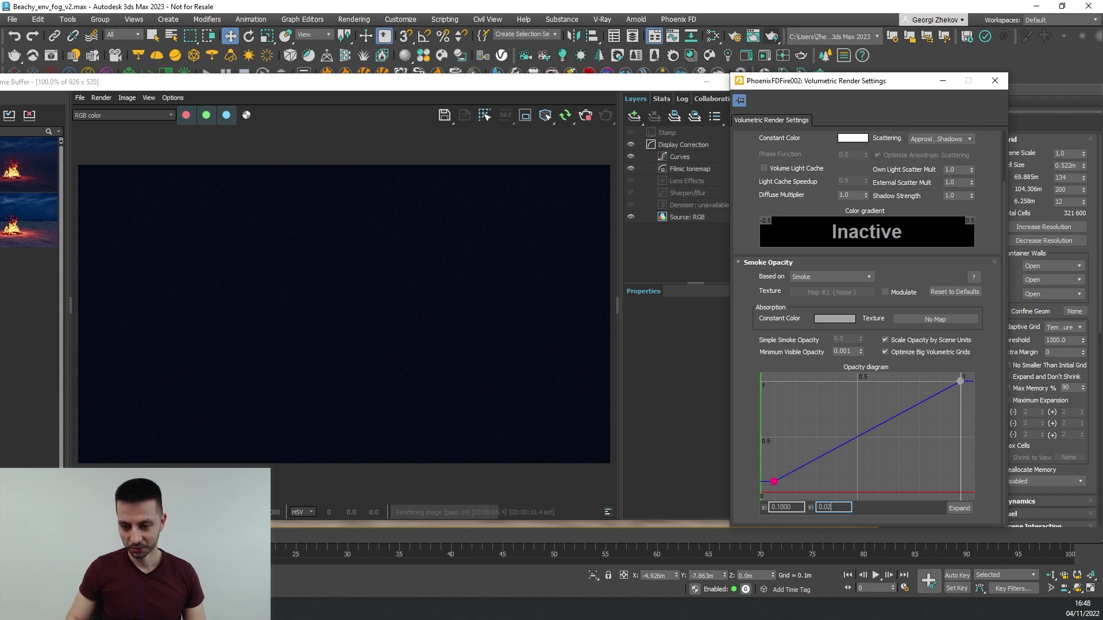
{"action": "key", "text": "Return"}
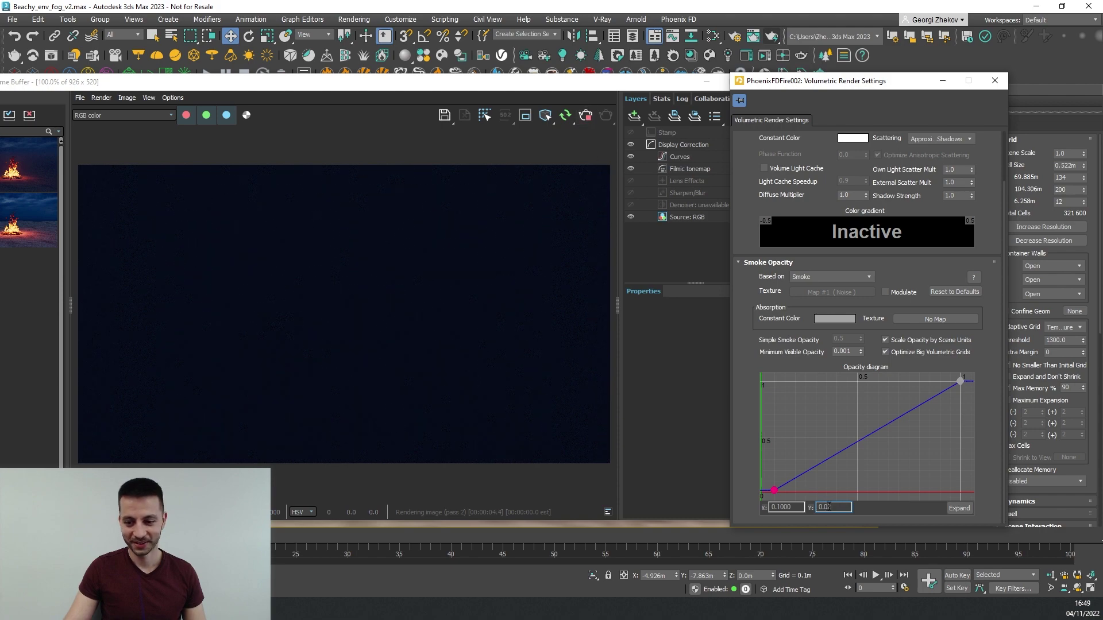
{"action": "type", "text": "1"}
{"action": "key", "text": "Return"}
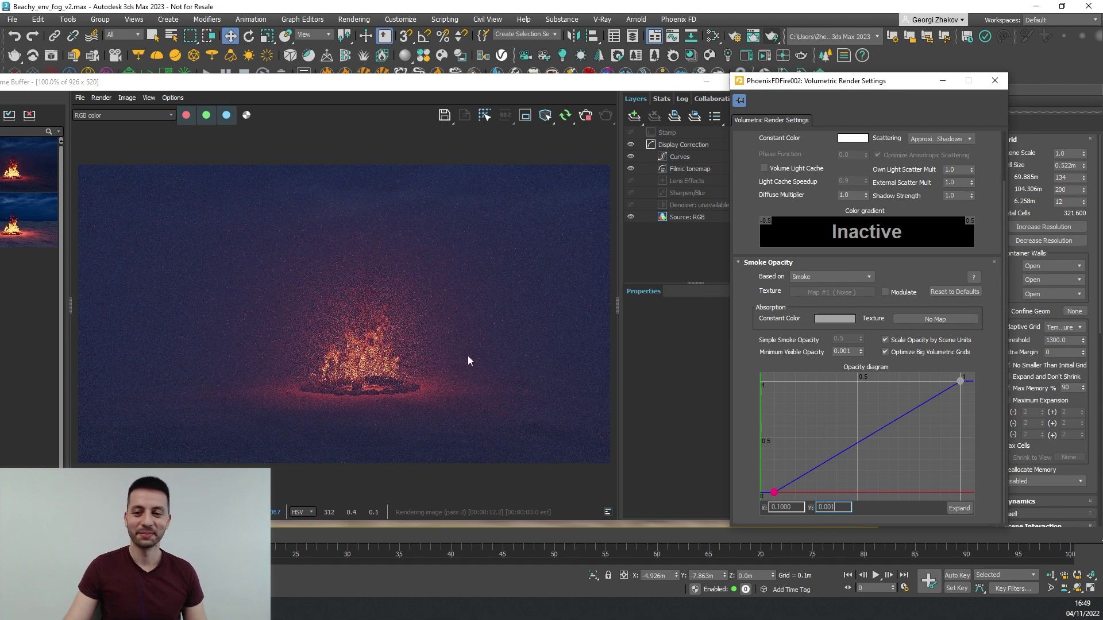
Stop the interactive render, turn on Volume Light Cache for the fog simulator and restart the interactive render
{"action": "left_click", "coordinate": [584, 116]}
{"action": "scroll", "coordinate": [780, 178], "scroll_direction": "up", "scroll_amount": 1}
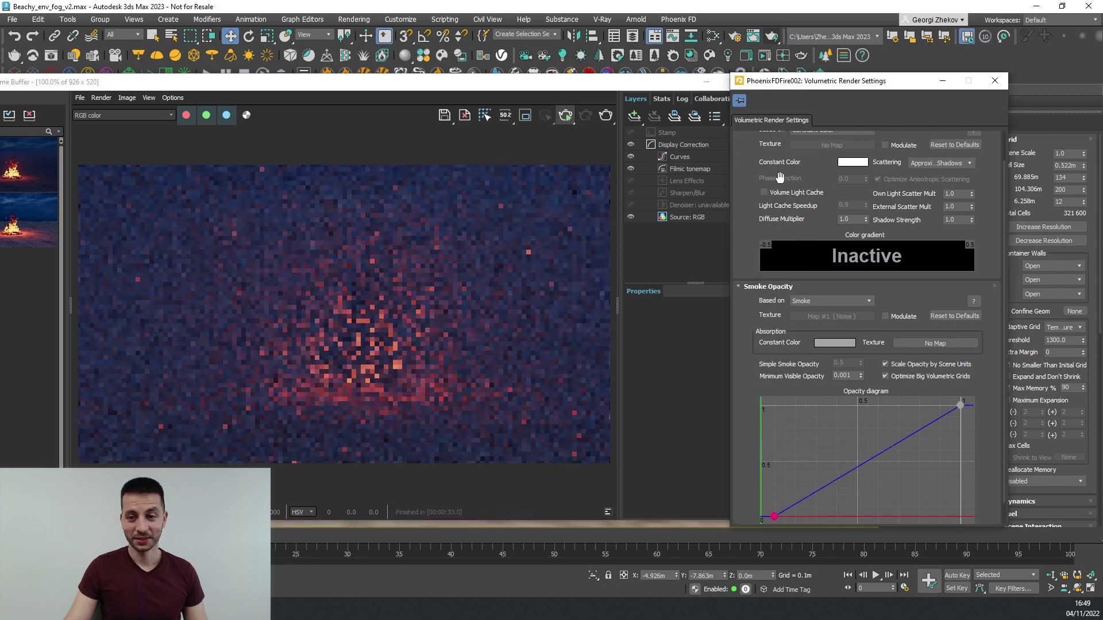
{"action": "left_click", "coordinate": [797, 193]}
{"action": "left_click", "coordinate": [570, 117]}
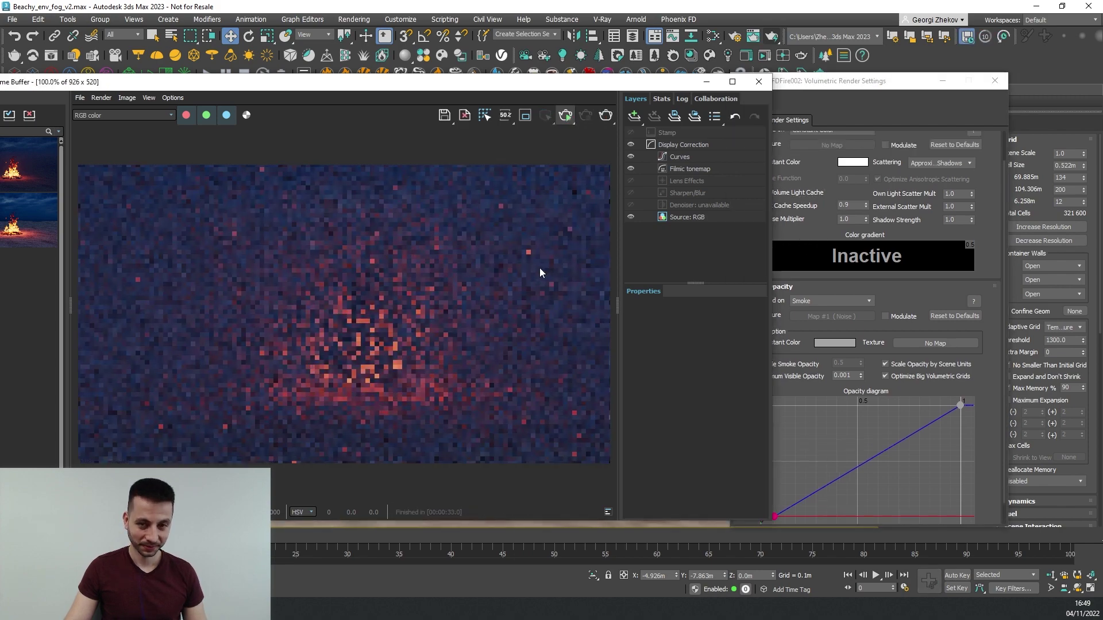
{"action": "key", "text": "shift+q"}
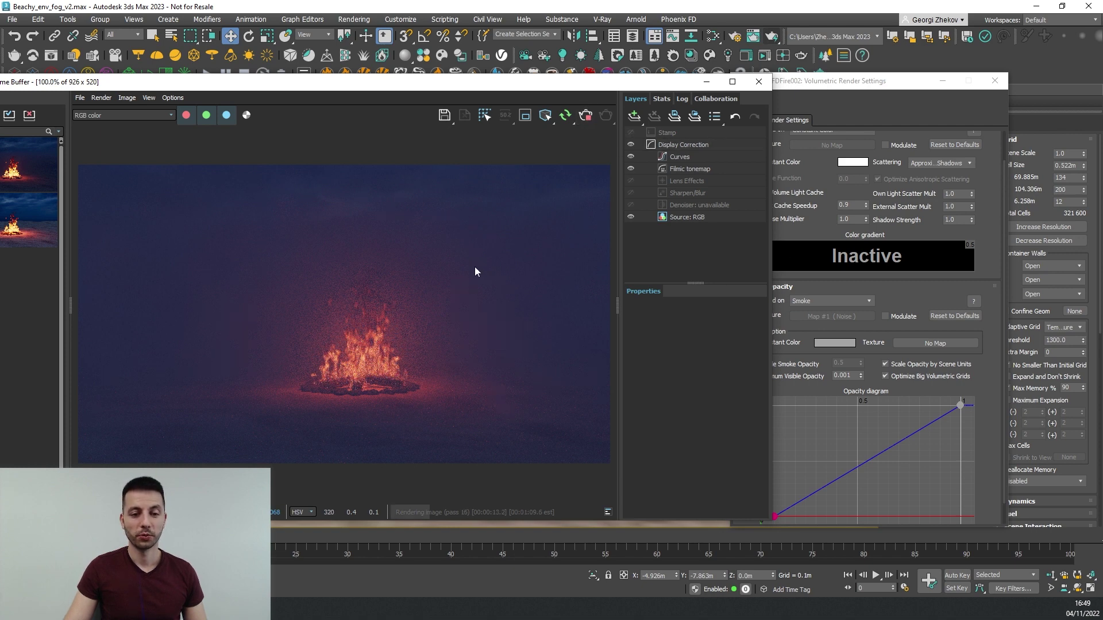
Set the first opacity diagram point's Y value to 0.0005 and examine the fog around the campfire up close in the render
{"action": "left_click", "coordinate": [798, 372]}
{"action": "scroll", "coordinate": [798, 372], "scroll_direction": "down", "scroll_amount": 1}
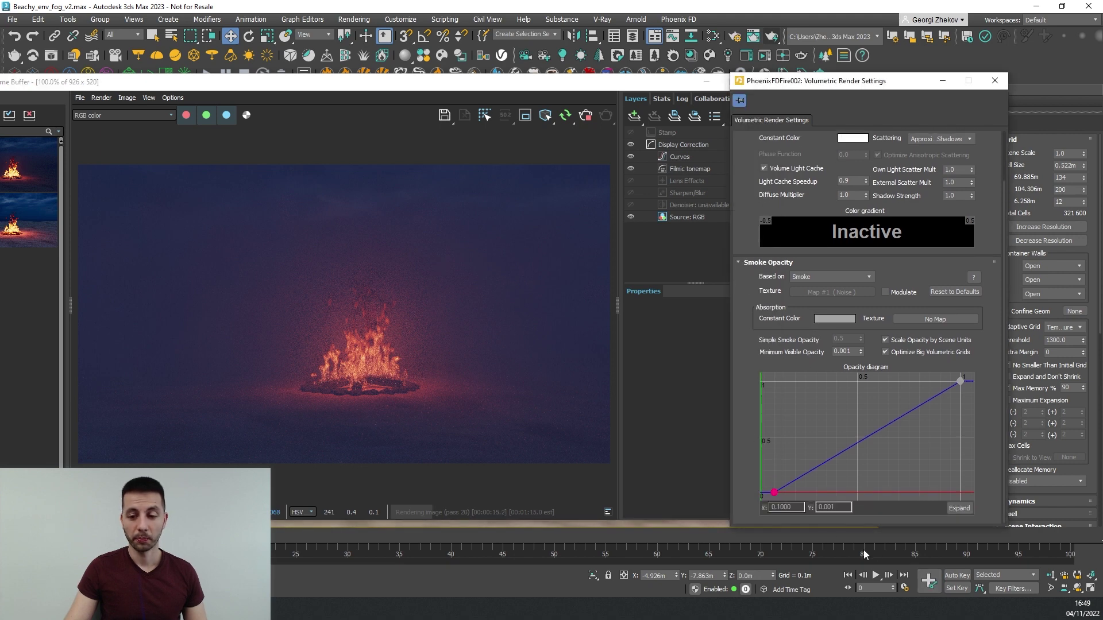
{"action": "left_click", "coordinate": [832, 508]}
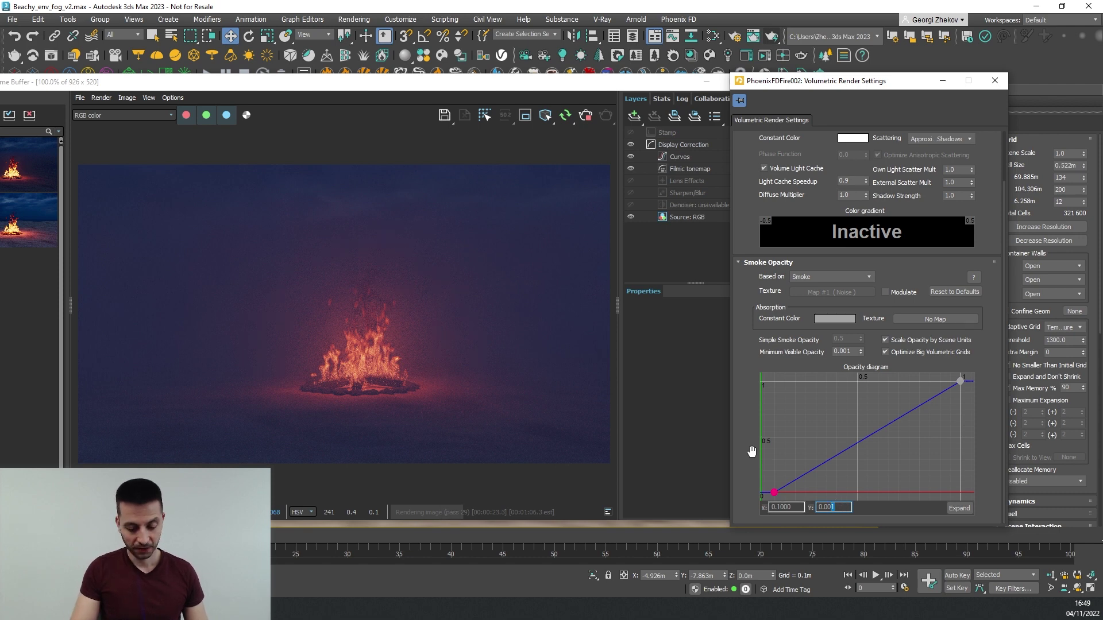
{"action": "type", "text": "0"}
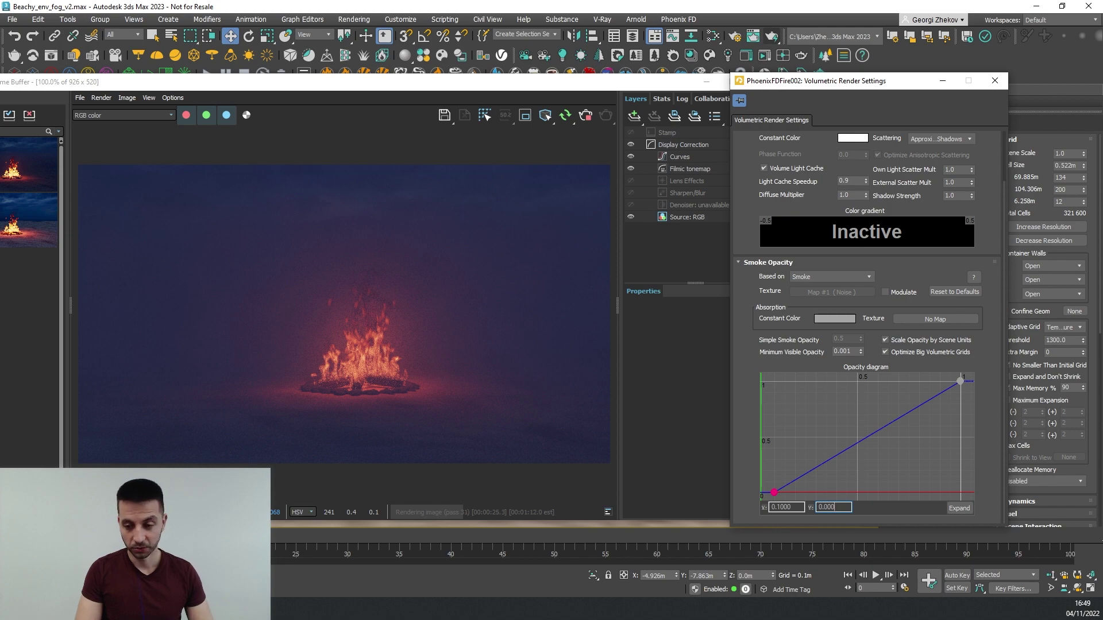
{"action": "type", "text": "5"}
{"action": "key", "text": "Return"}
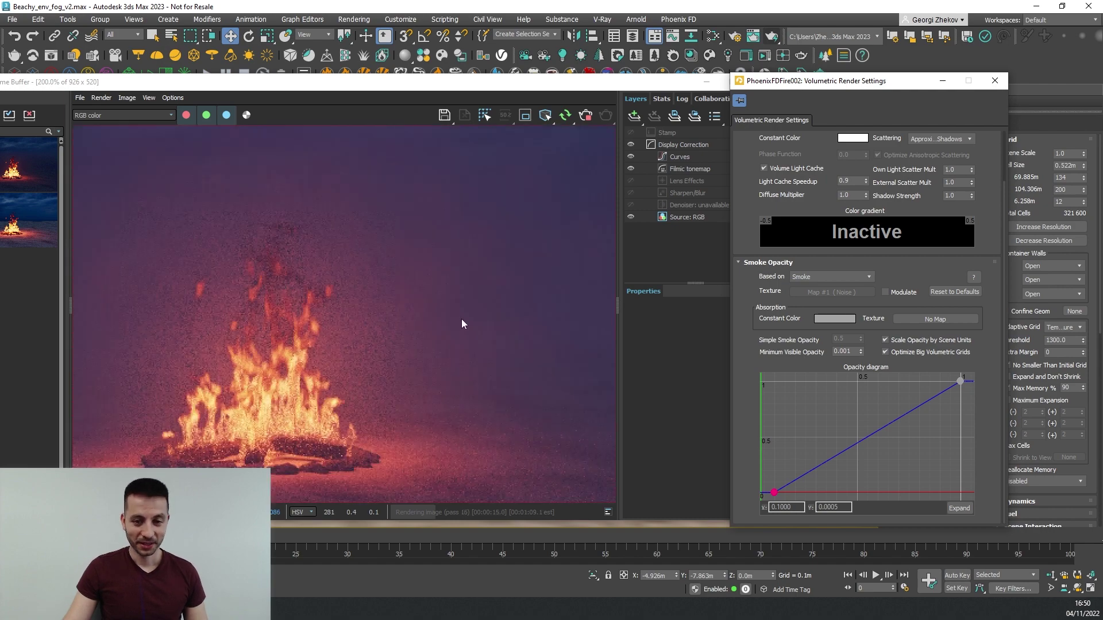
{"action": "scroll", "coordinate": [533, 232], "scroll_direction": "up", "scroll_amount": 4}
{"action": "scroll", "coordinate": [488, 219], "scroll_direction": "down", "scroll_amount": 4}
{"action": "scroll", "coordinate": [190, 267], "scroll_direction": "up", "scroll_amount": 2}
{"action": "scroll", "coordinate": [308, 246], "scroll_direction": "down", "scroll_amount": 2}
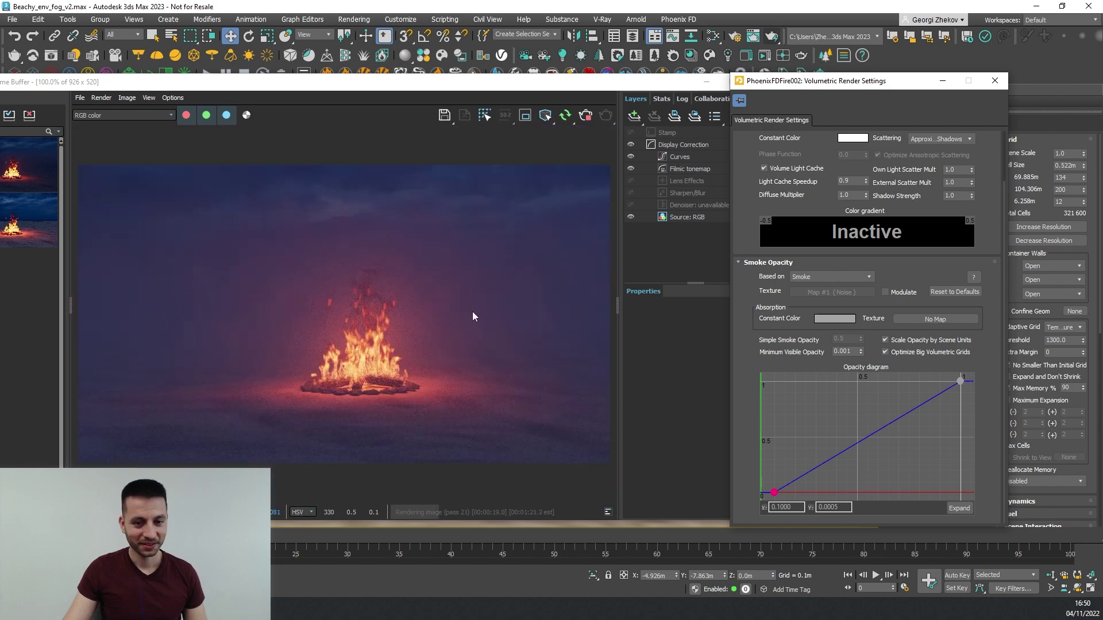
{"action": "scroll", "coordinate": [572, 301], "scroll_direction": "up", "scroll_amount": 2}
{"action": "scroll", "coordinate": [572, 302], "scroll_direction": "down", "scroll_amount": 2}
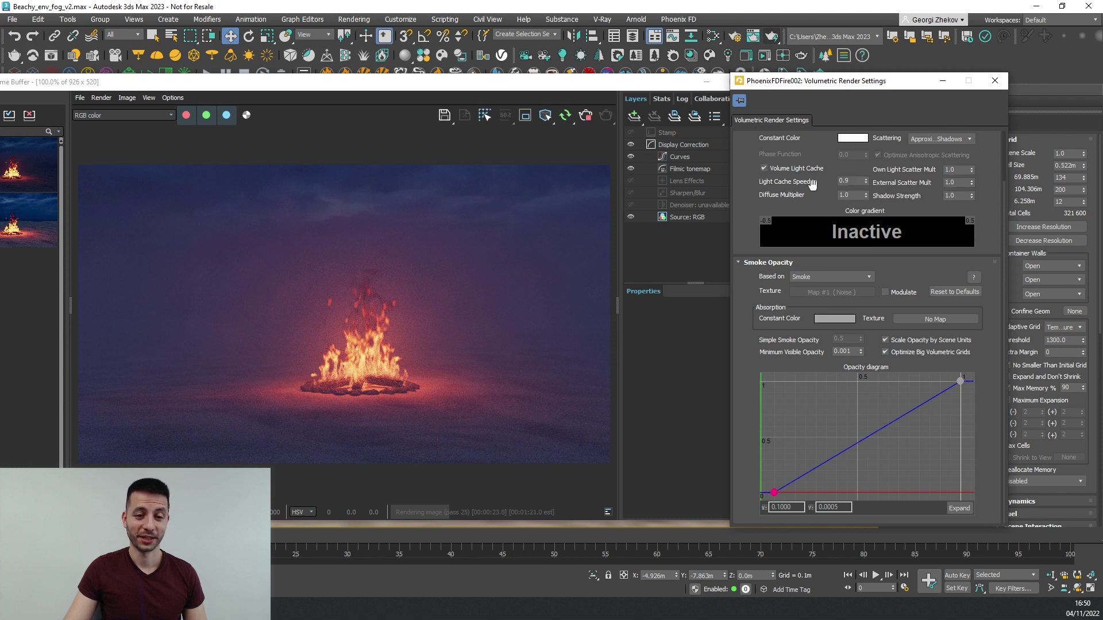
Set the fog simulator's Light Cache Speedup to 0.2
{"action": "mouse_move", "coordinate": [805, 173]}
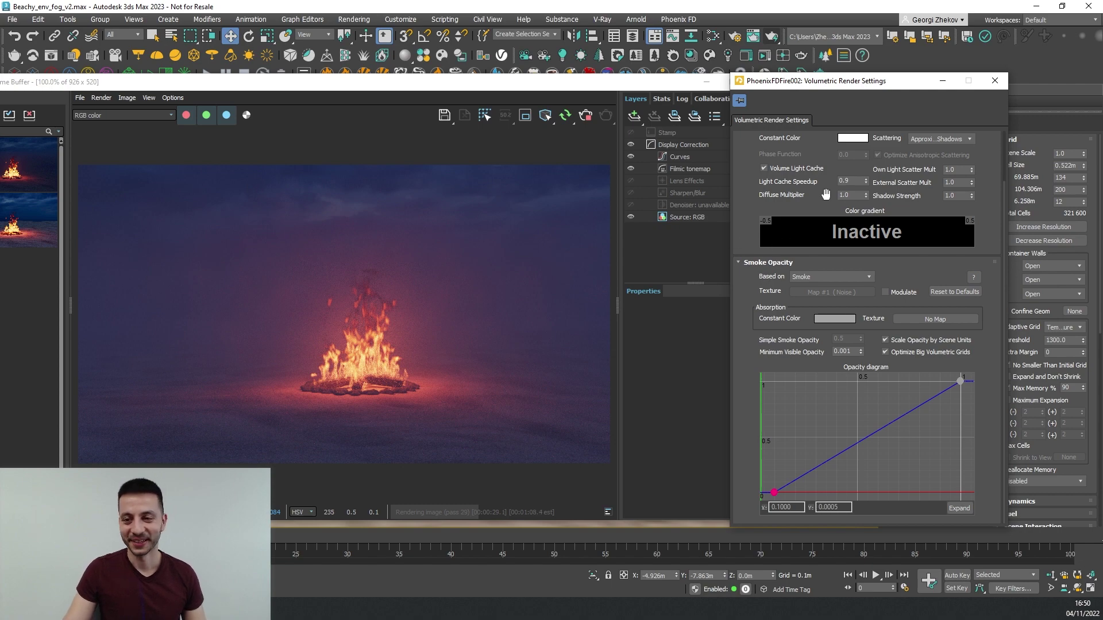
{"action": "key", "text": "BackSpace"}
{"action": "type", "text": "2"}
{"action": "key", "text": "Return"}
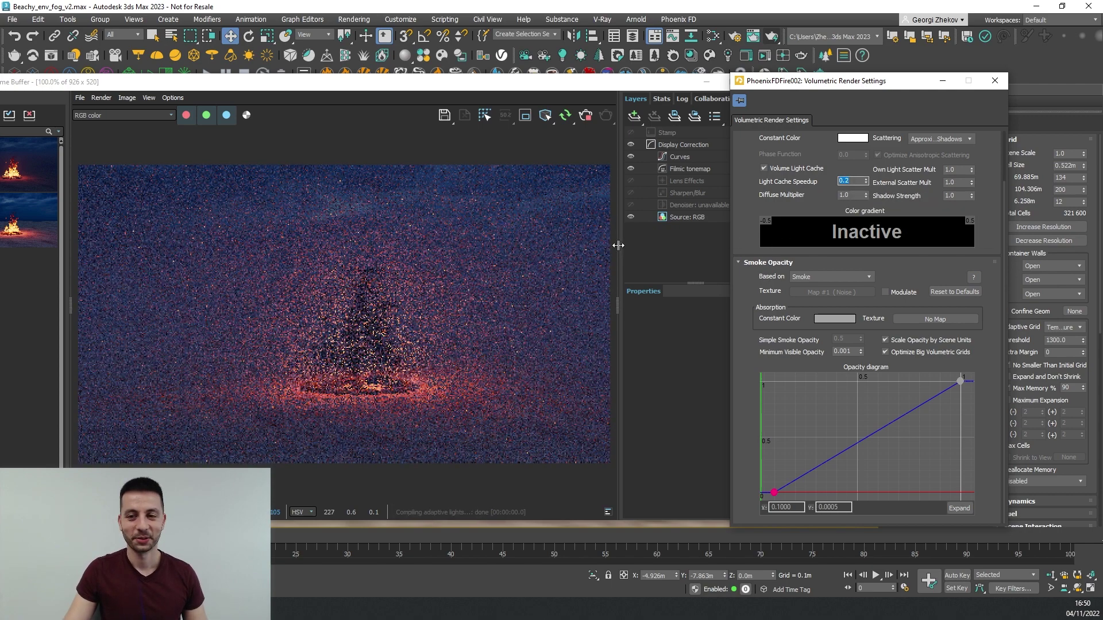